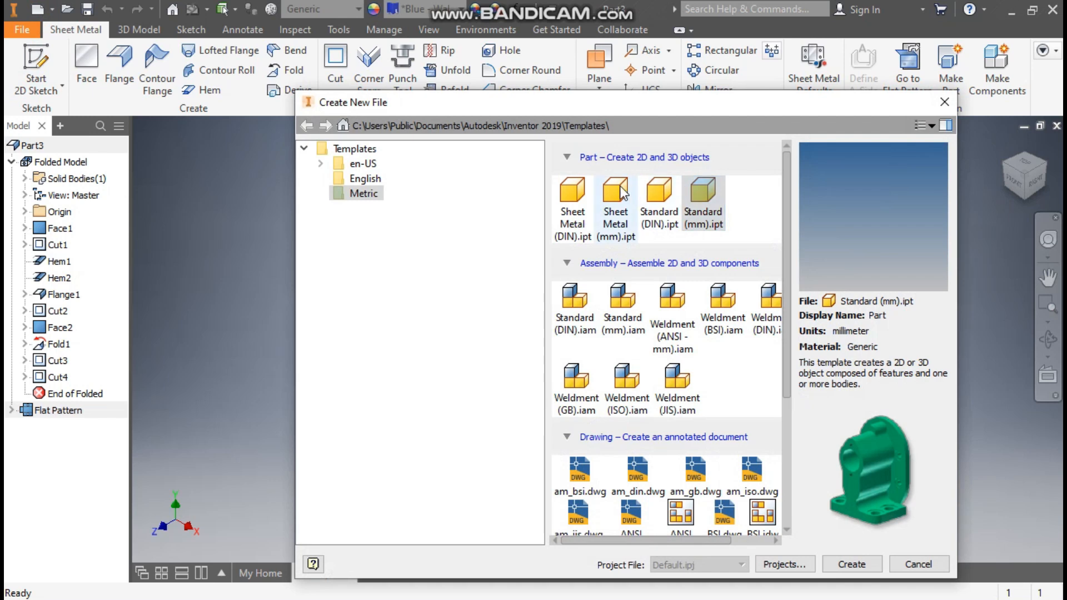
# Create a part from the Sheet Metal (mm).ipt template and start a 2D sketch on the XZ plane, rotated to a horizontal X axis.
pyautogui.click(619, 186)
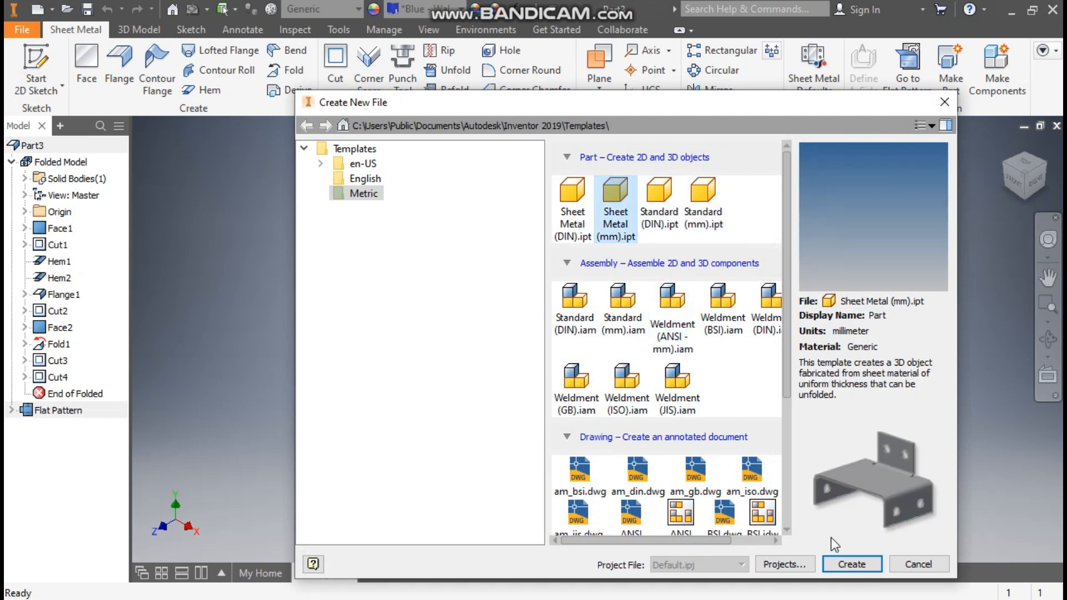
pyautogui.click(842, 571)
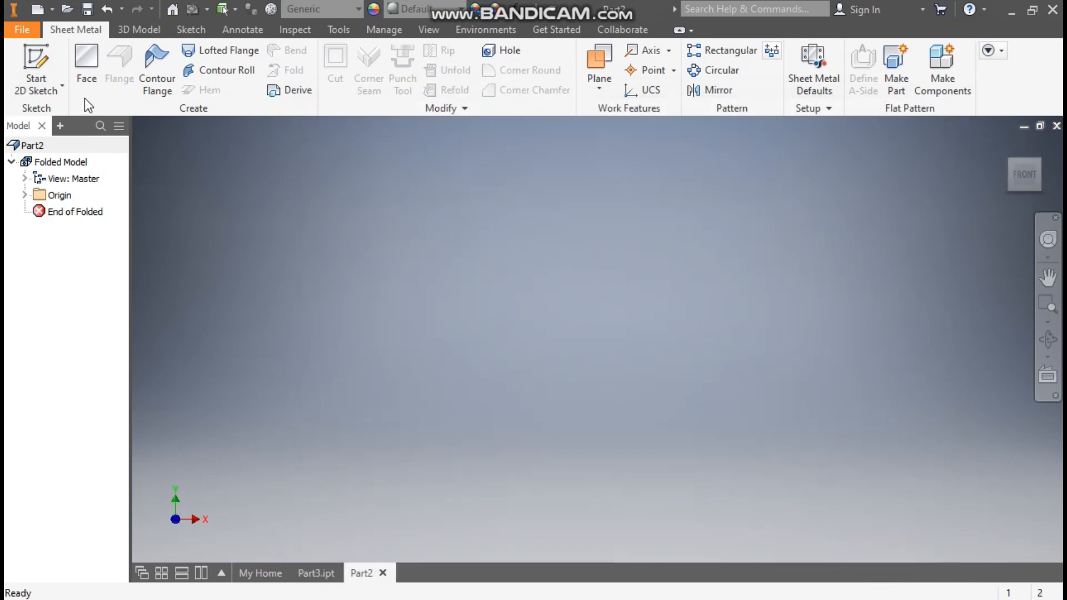
pyautogui.click(34, 51)
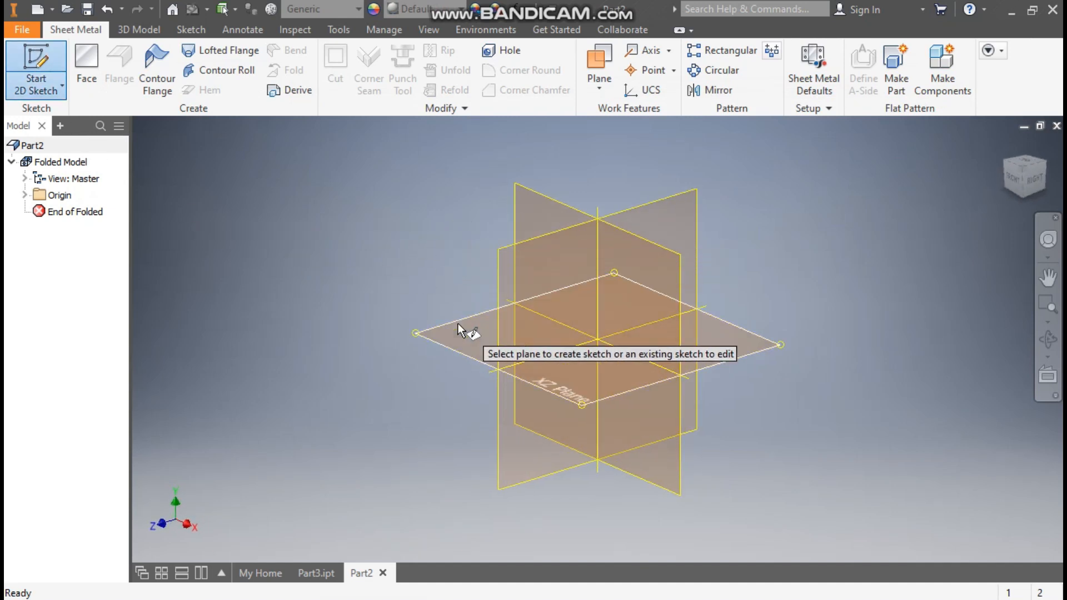
pyautogui.click(458, 324)
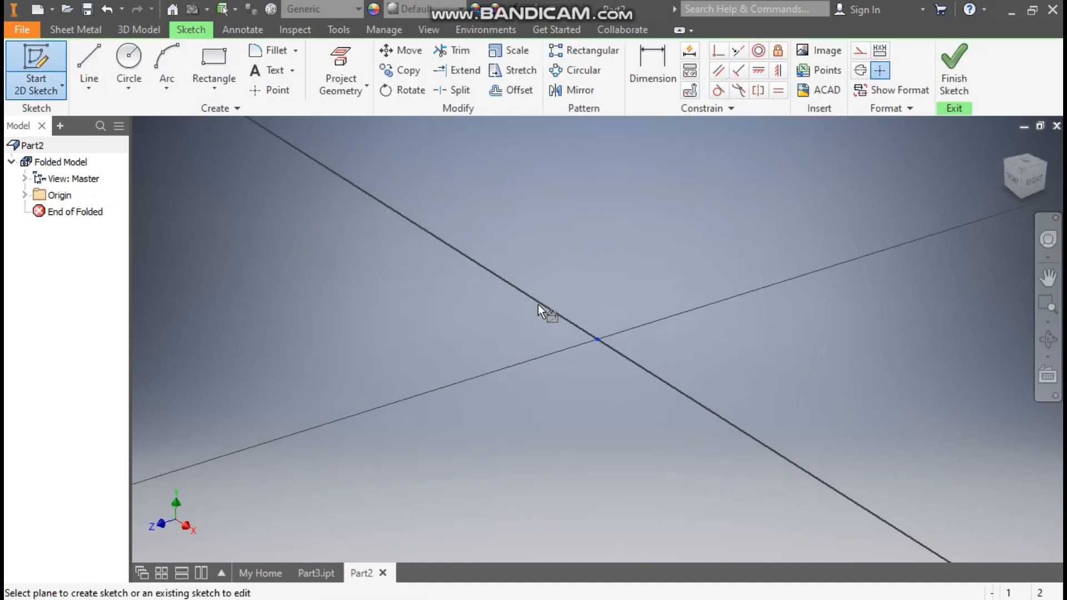
pyautogui.click(1043, 147)
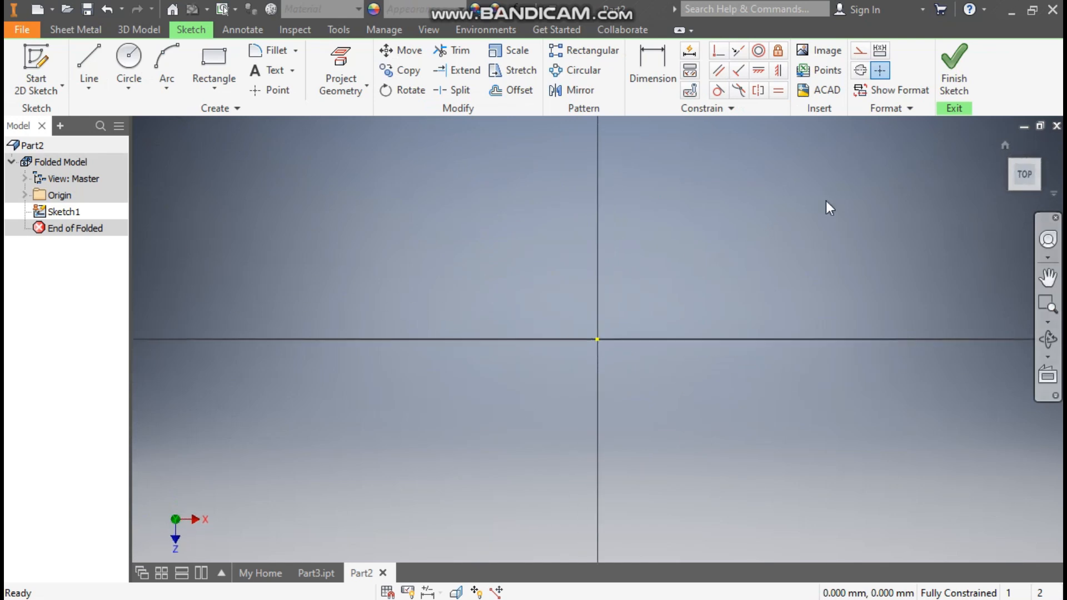
# Sketch a two-point center rectangle about 389 mm wide, centered on the origin.
pyautogui.click(207, 89)
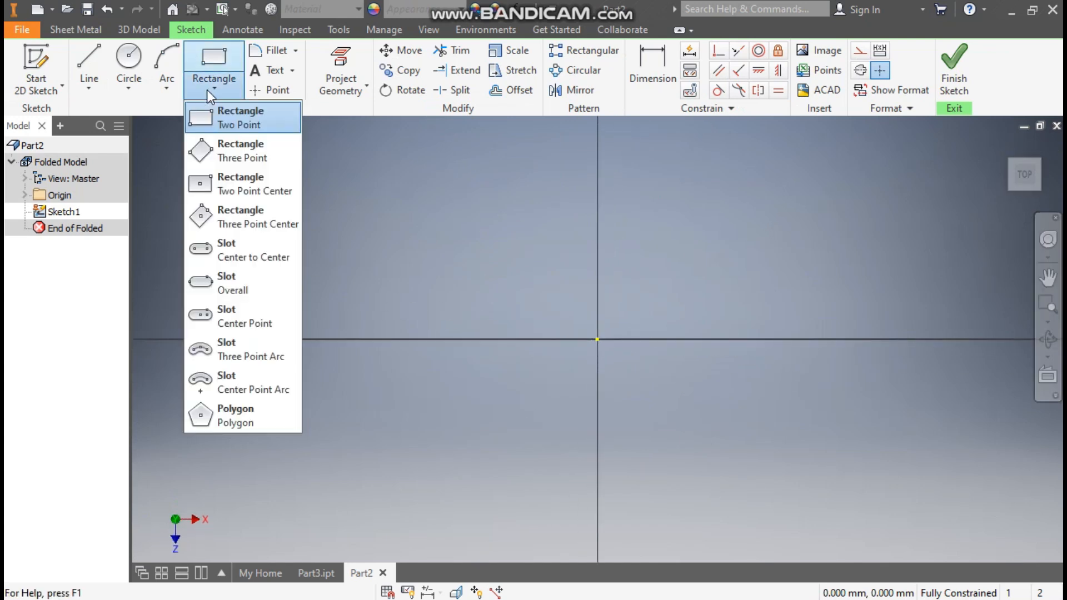
pyautogui.click(241, 182)
pyautogui.click(597, 339)
pyautogui.click(842, 225)
# Dimension the rectangle 250 mm wide and 125 mm high, and finish the sketch.
pyautogui.click(636, 63)
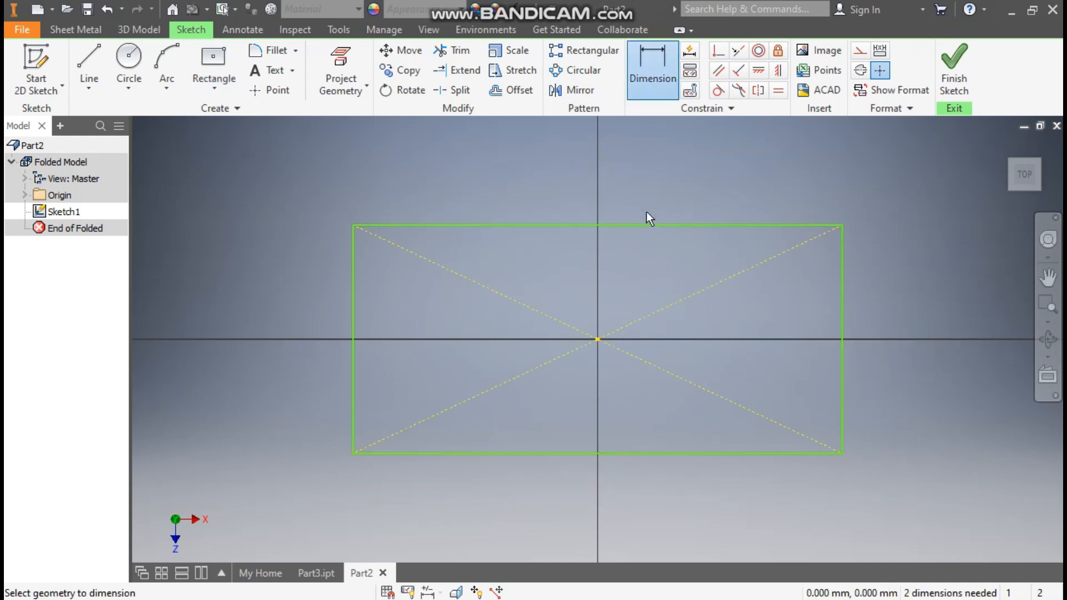
pyautogui.click(638, 226)
pyautogui.click(638, 167)
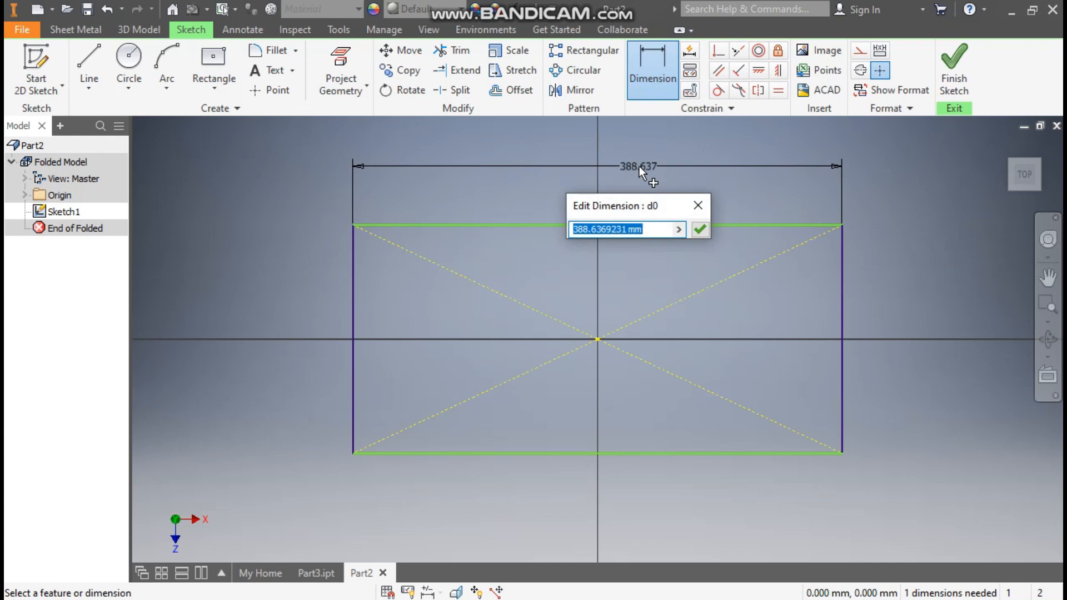
pyautogui.write('250')
pyautogui.press('Return')
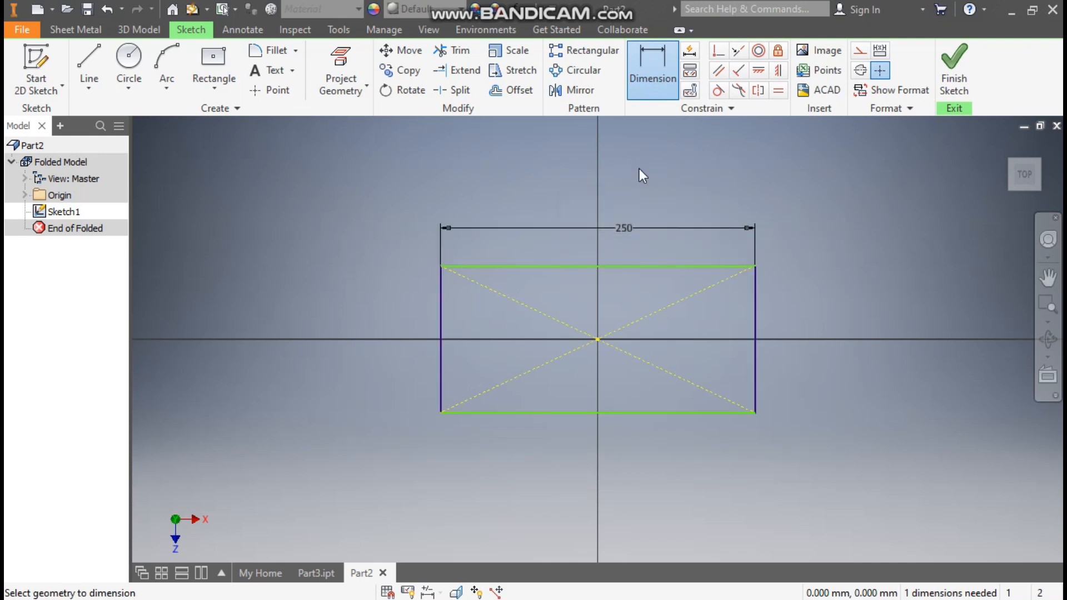
pyautogui.click(436, 318)
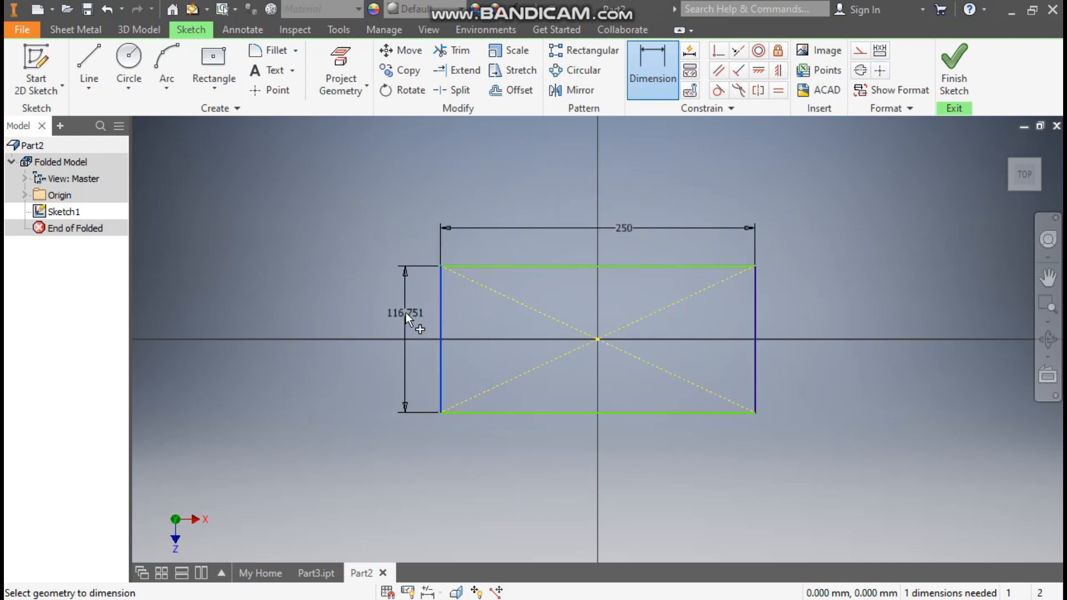
pyautogui.click(406, 313)
pyautogui.write('125')
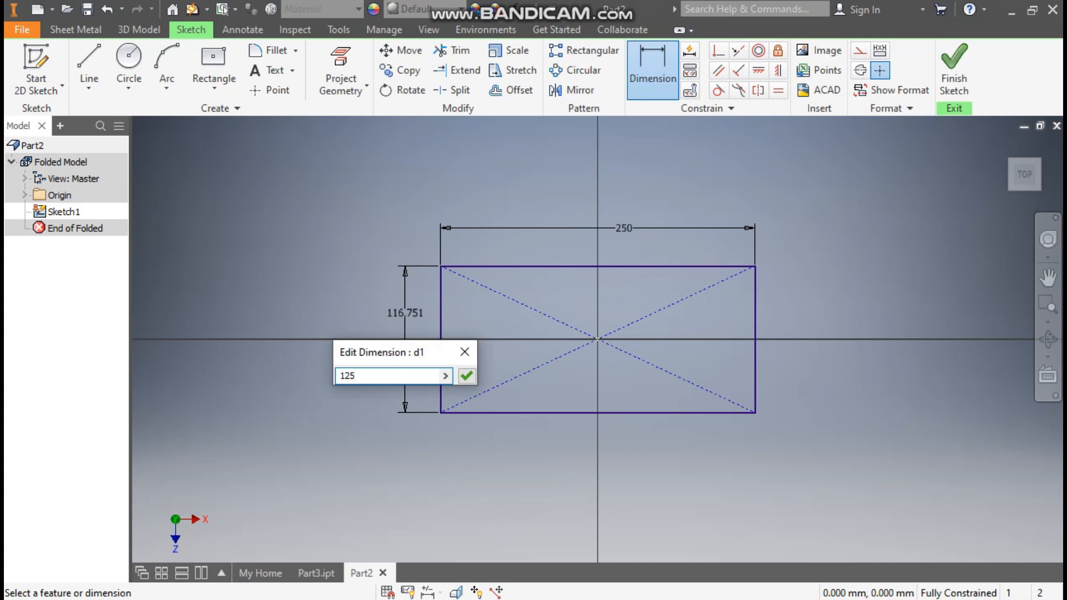
pyautogui.press('Return')
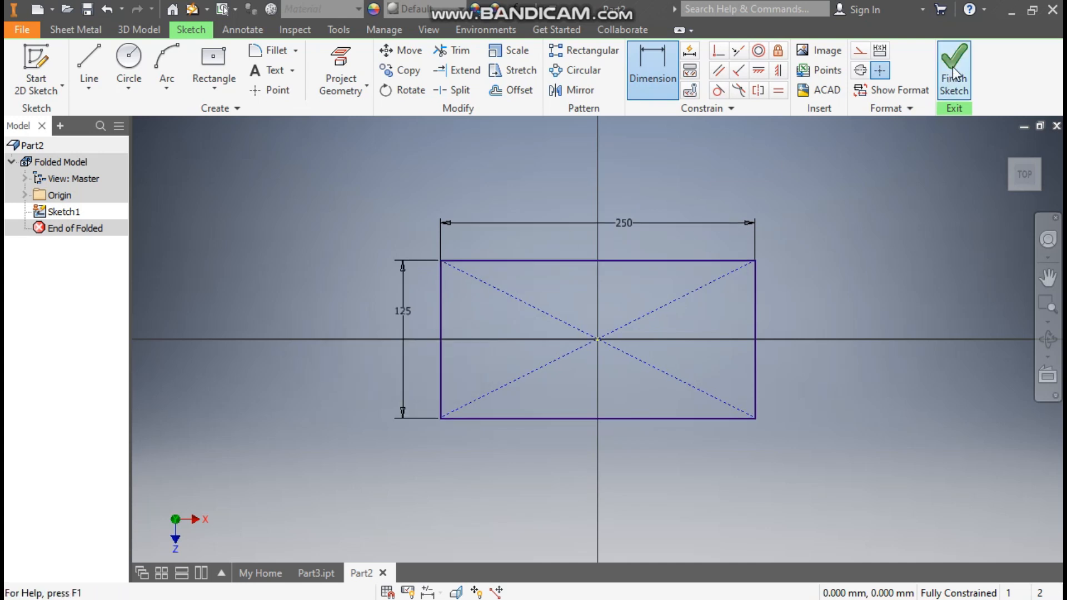
pyautogui.click(954, 72)
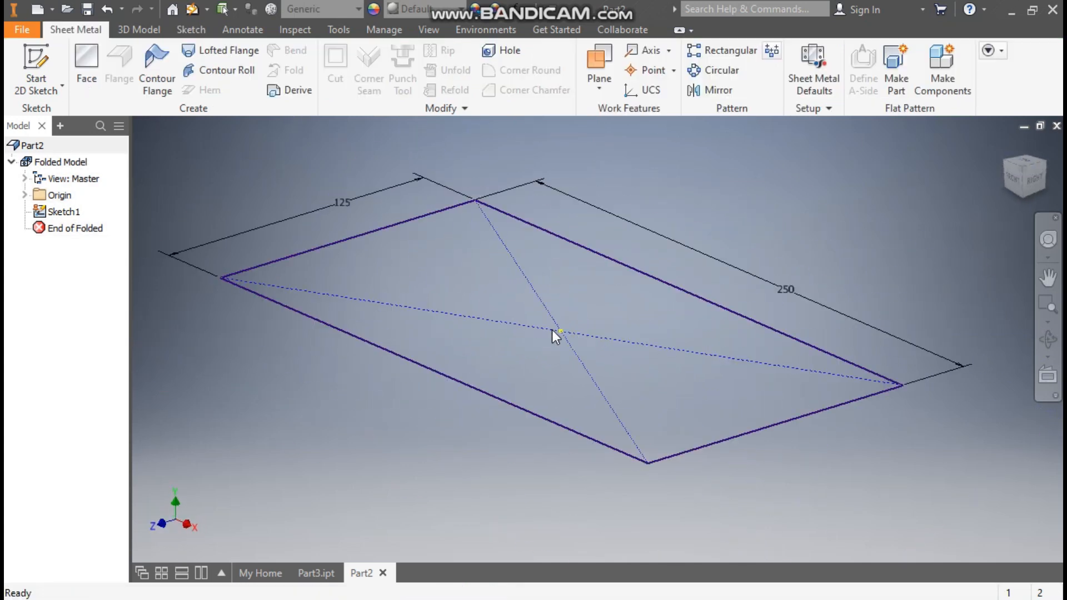
# Create a sheet metal face from the rectangle profile using the default rule and offset direction.
pyautogui.moveTo(564, 335); pyautogui.dragTo(592, 346, button='middle')
pyautogui.click(86, 64)
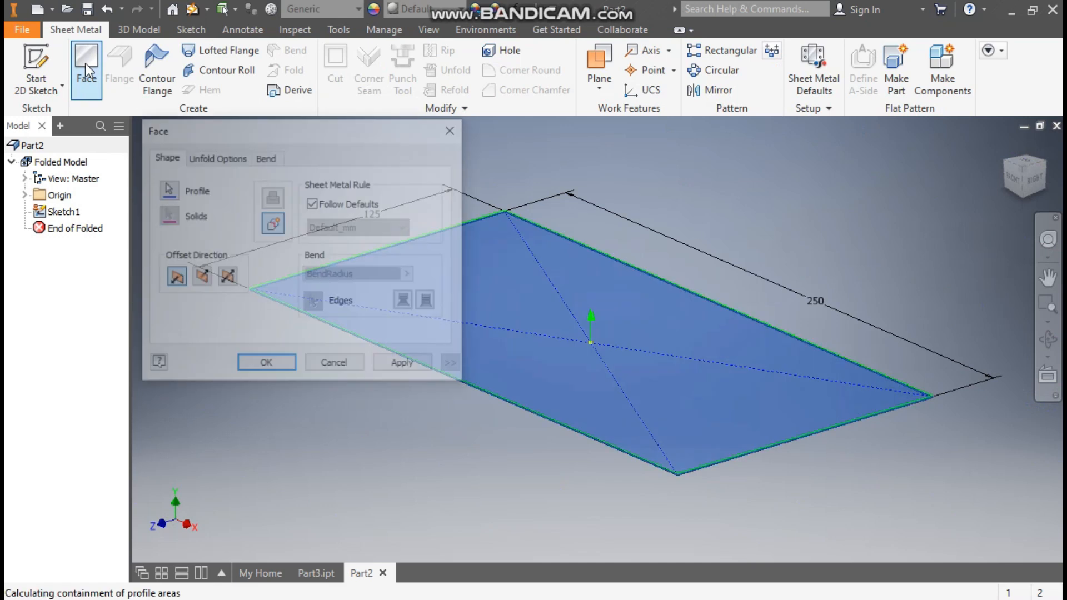
pyautogui.click(284, 362)
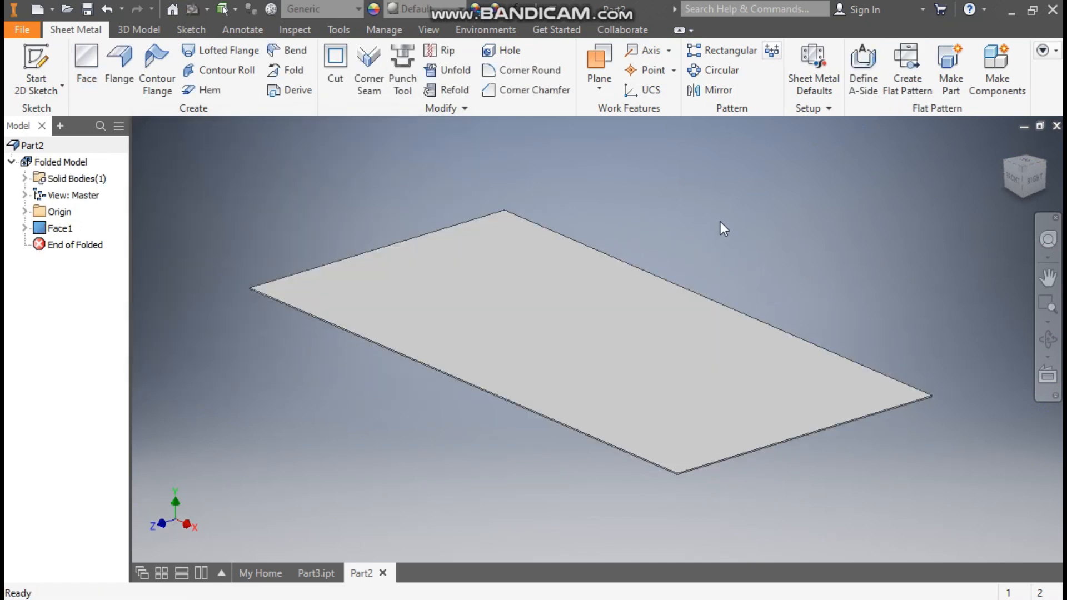
# In the sheet metal defaults, stop using the thickness from the rule and set the thickness to 5 mm.
pyautogui.moveTo(721, 219); pyautogui.dragTo(754, 225, button='middle')
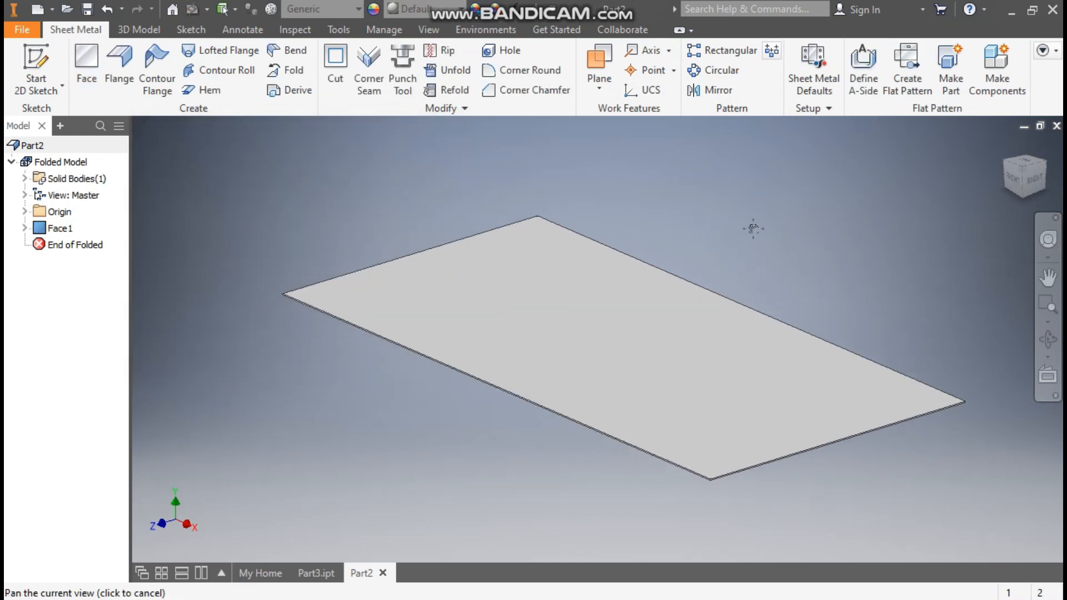
pyautogui.click(815, 62)
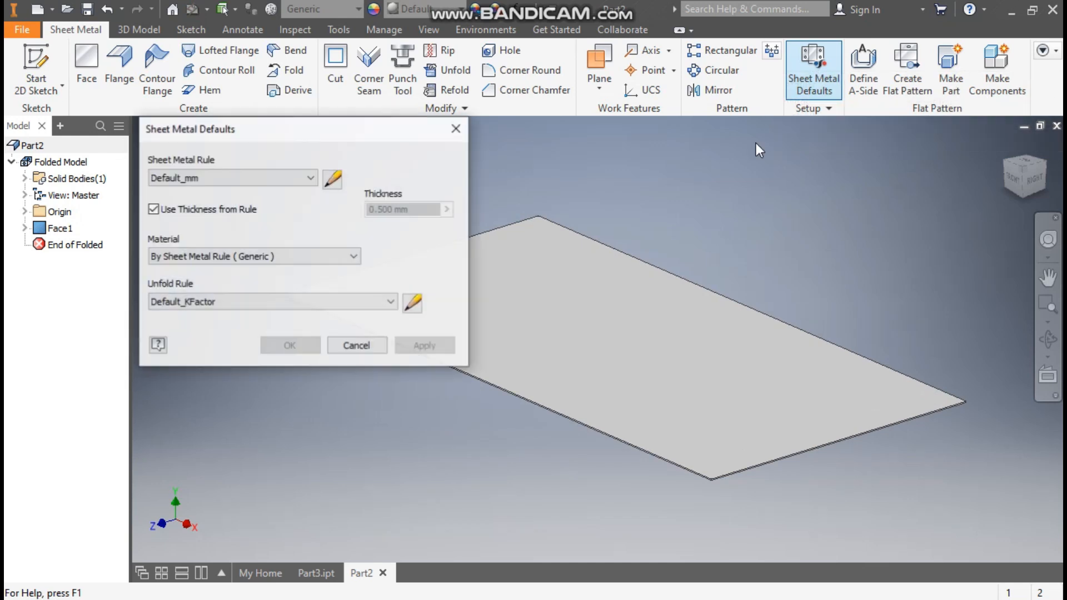
pyautogui.click(177, 213)
pyautogui.click(391, 210)
pyautogui.moveTo(385, 210); pyautogui.dragTo(352, 213)
pyautogui.write('5')
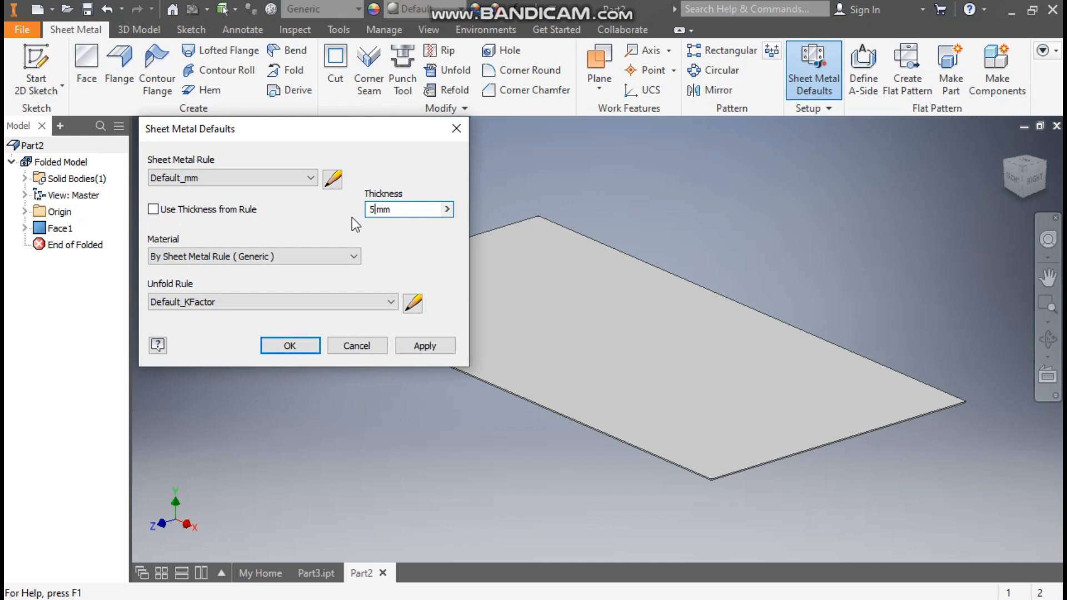
pyautogui.click(305, 350)
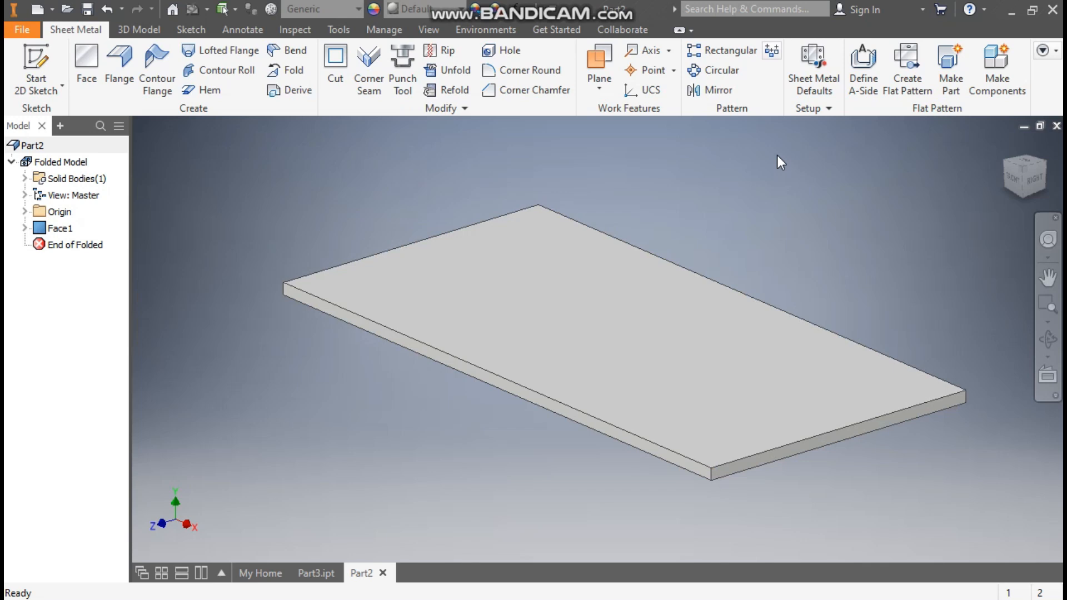
# Start a sketch on the plate's top face and draw a two-point rectangle about 87 by 53 mm from its front long edge inward.
pyautogui.click(619, 283)
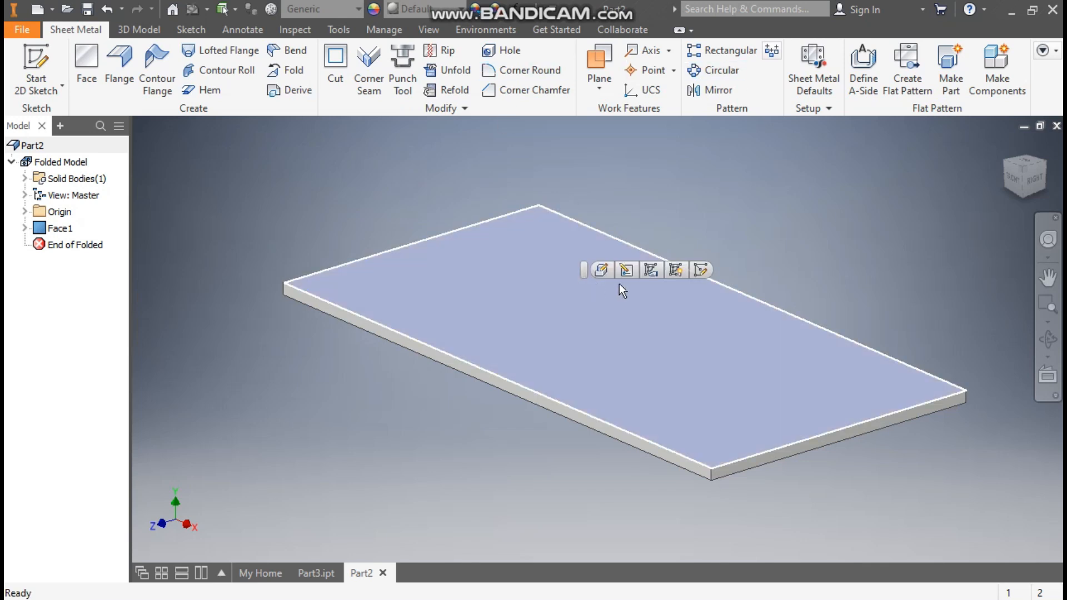
pyautogui.click(705, 270)
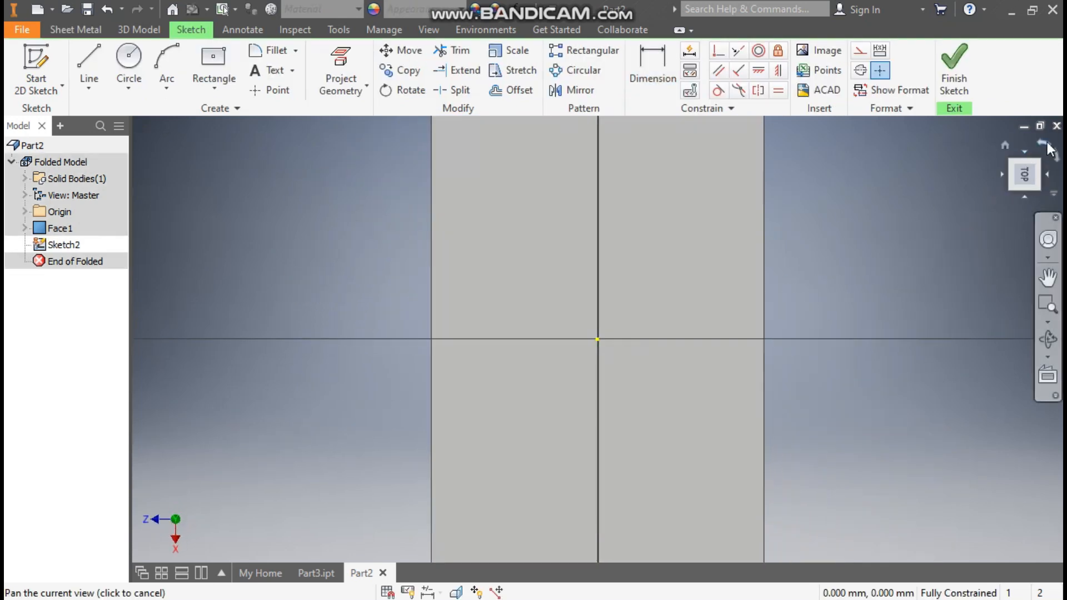
pyautogui.click(1043, 145)
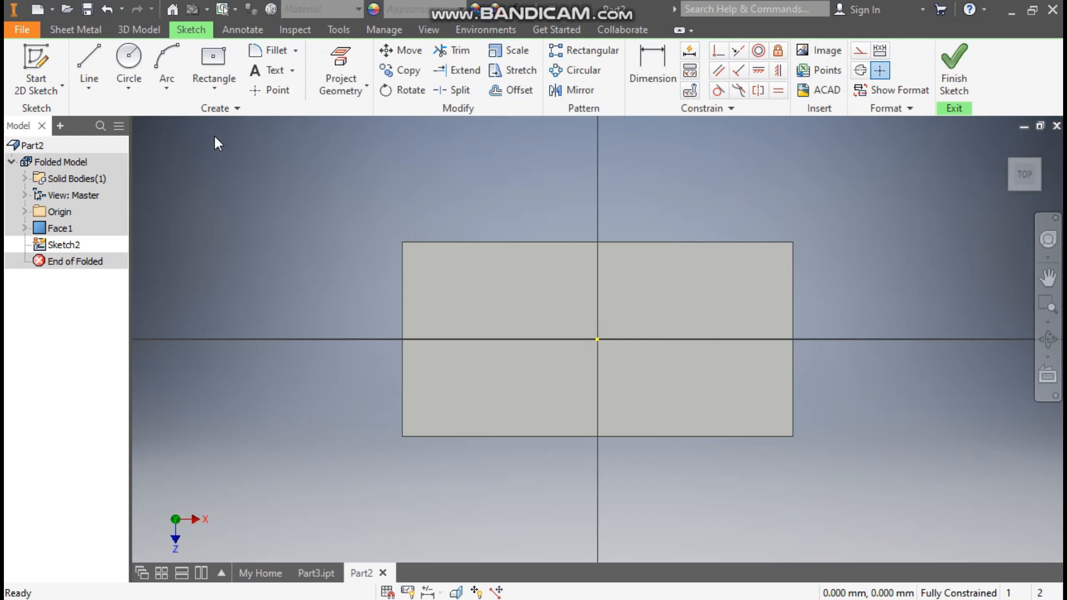
pyautogui.click(214, 88)
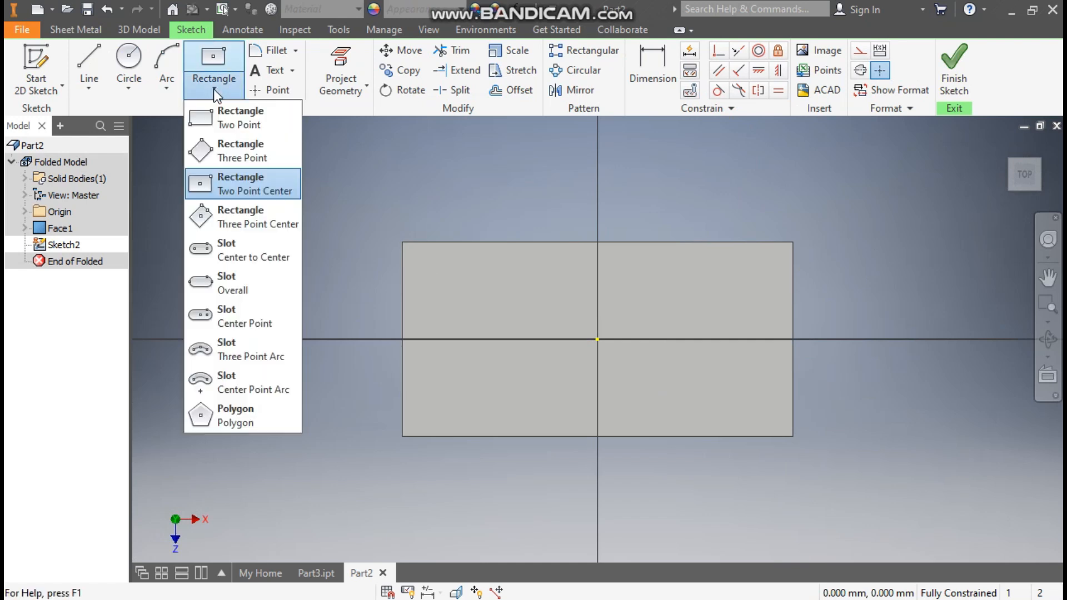
pyautogui.click(222, 124)
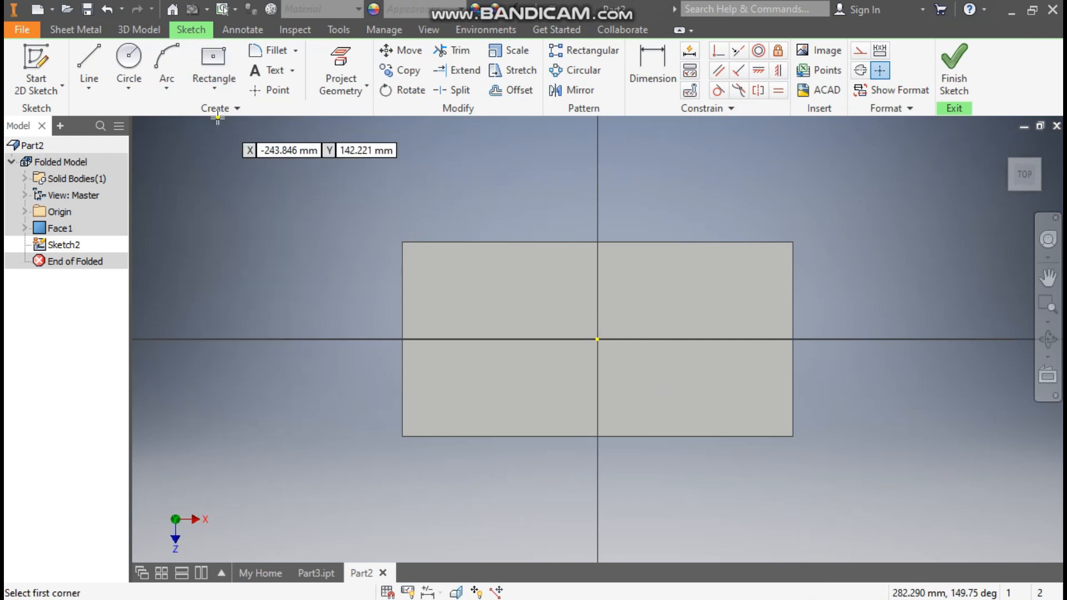
pyautogui.click(523, 436)
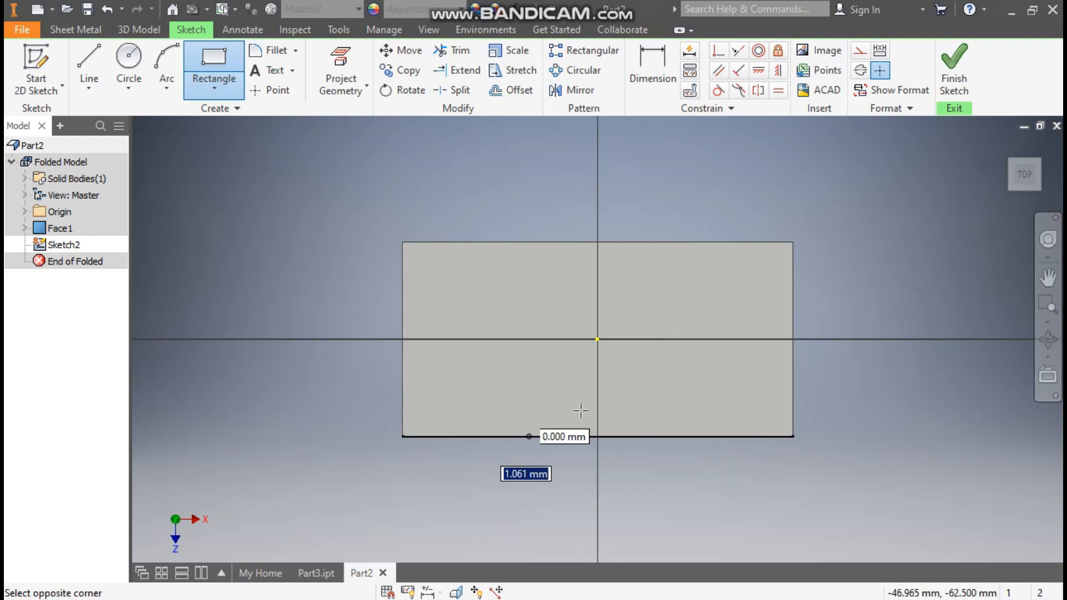
pyautogui.click(660, 354)
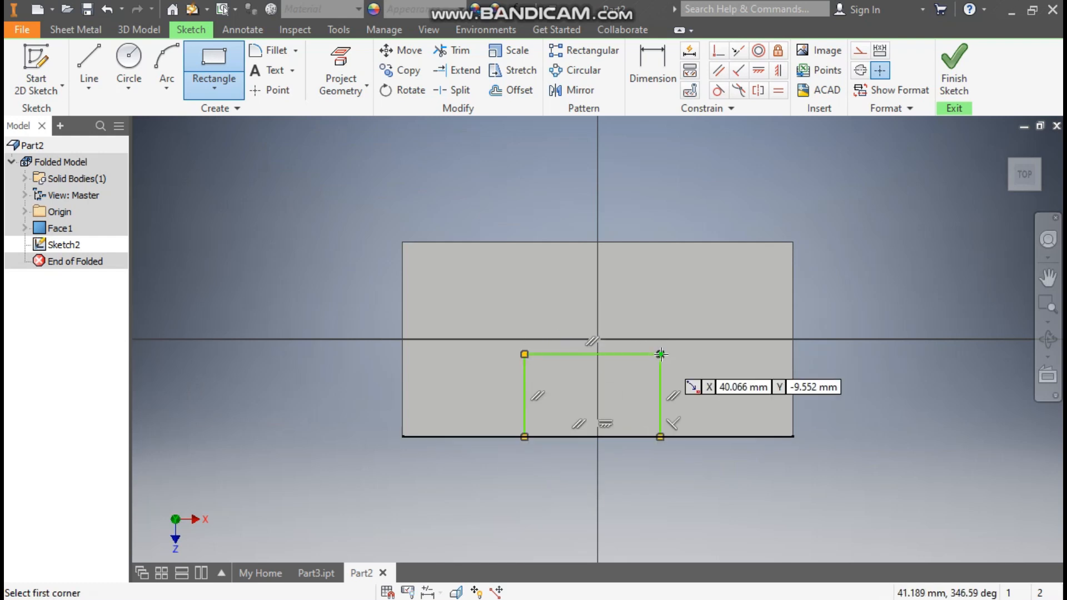
# Dimension the new rectangle 110 mm wide and 100 mm deep.
pyautogui.click(642, 62)
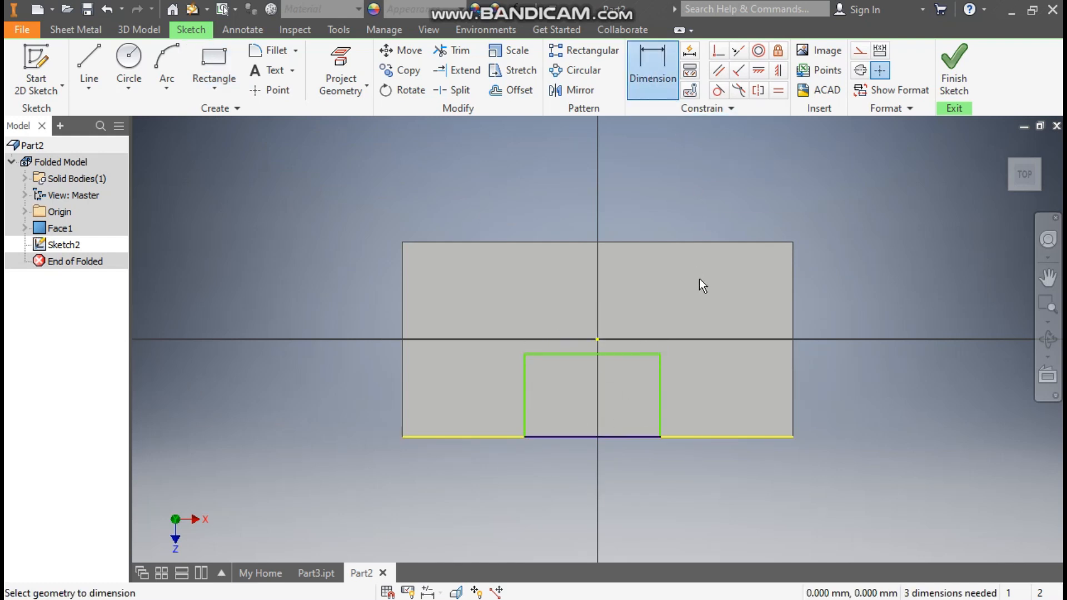
pyautogui.click(635, 355)
pyautogui.click(634, 306)
pyautogui.write('110')
pyautogui.press('Return')
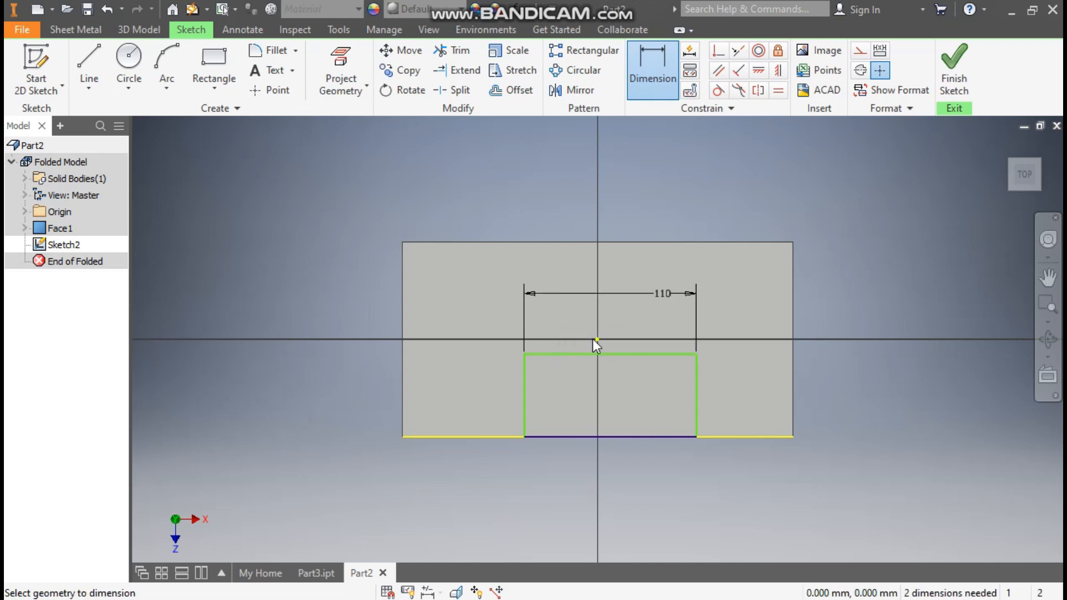
pyautogui.click(528, 387)
pyautogui.click(484, 398)
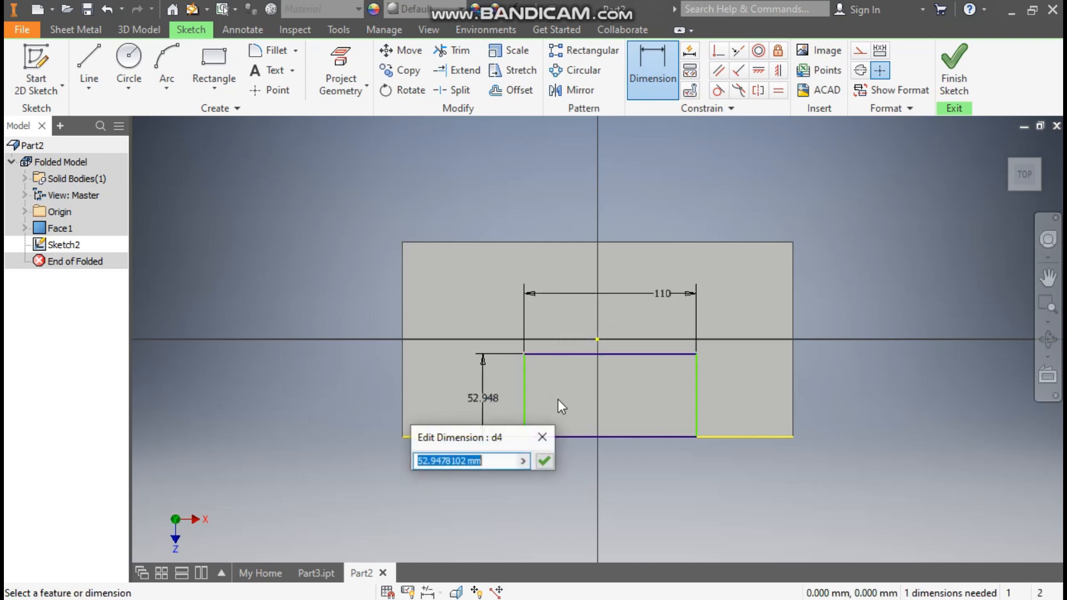
pyautogui.write('100')
pyautogui.press('Return')
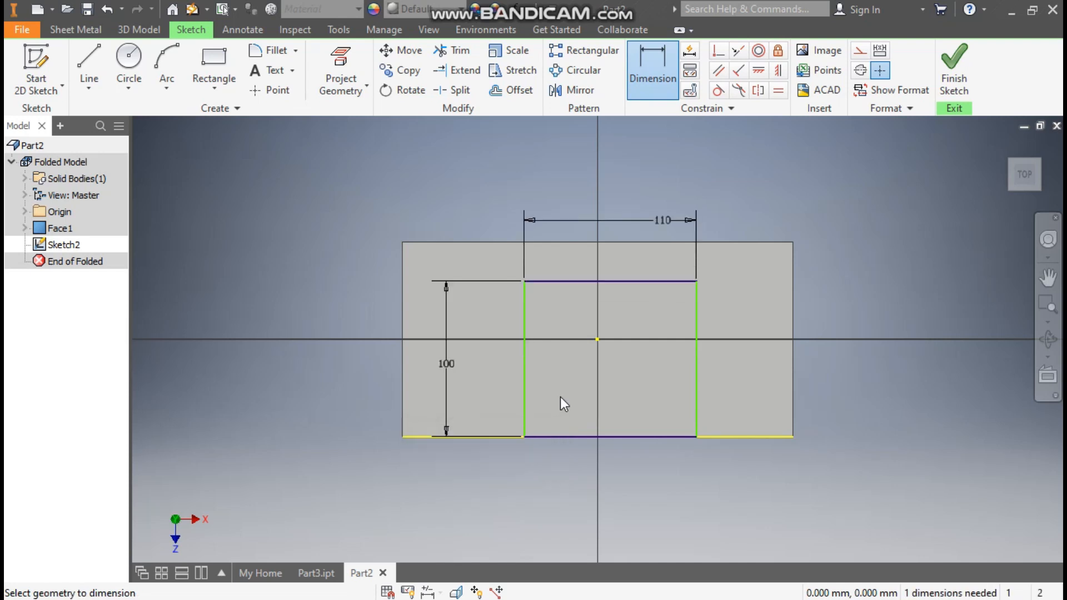
# Center the rectangle on the plate by aligning its inner edge's midpoint vertically with the origin.
pyautogui.click(778, 77)
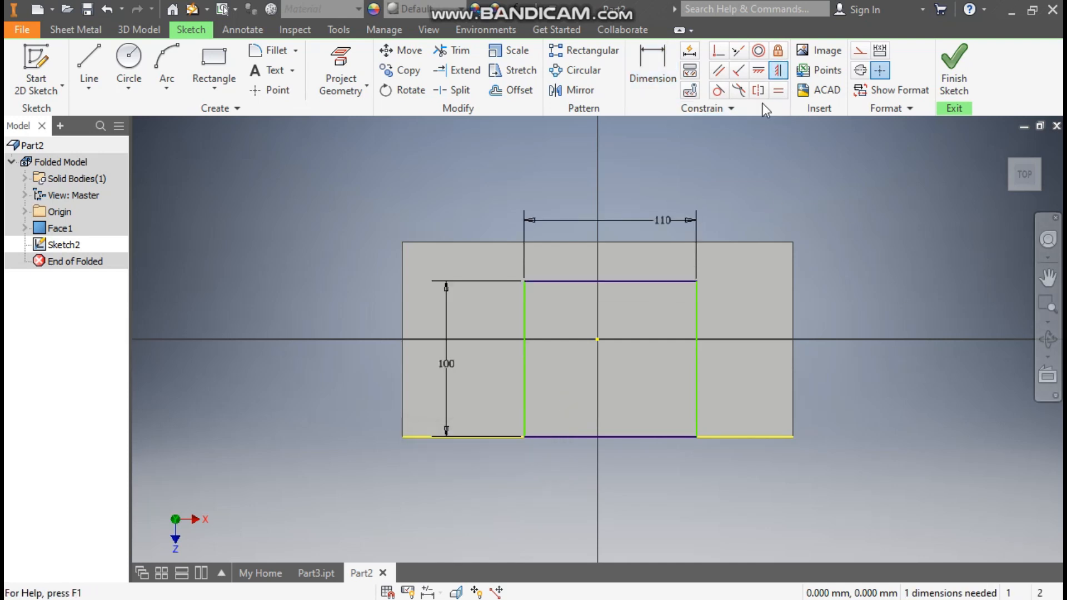
pyautogui.click(611, 280)
pyautogui.click(597, 340)
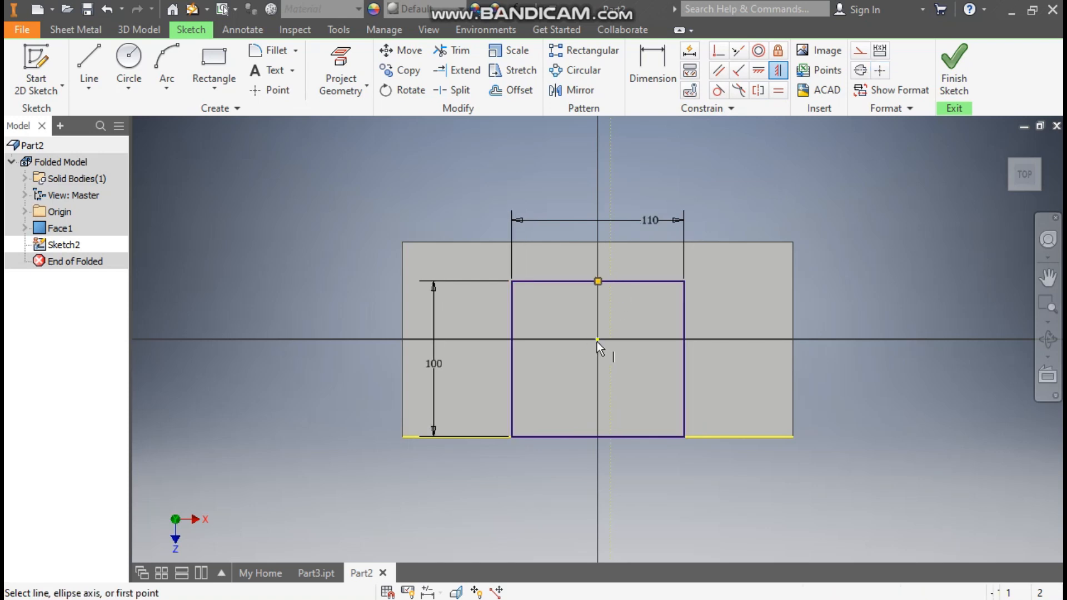
# Finish the sketch and cut the rectangular profile through the plate with the depth set to Thickness.
pyautogui.click(954, 69)
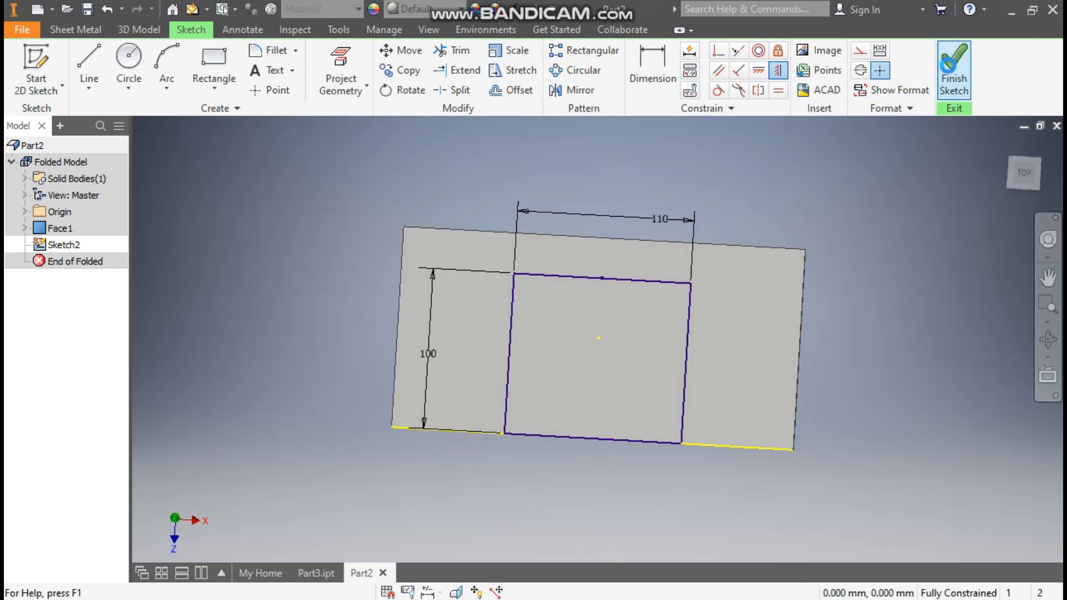
pyautogui.click(345, 59)
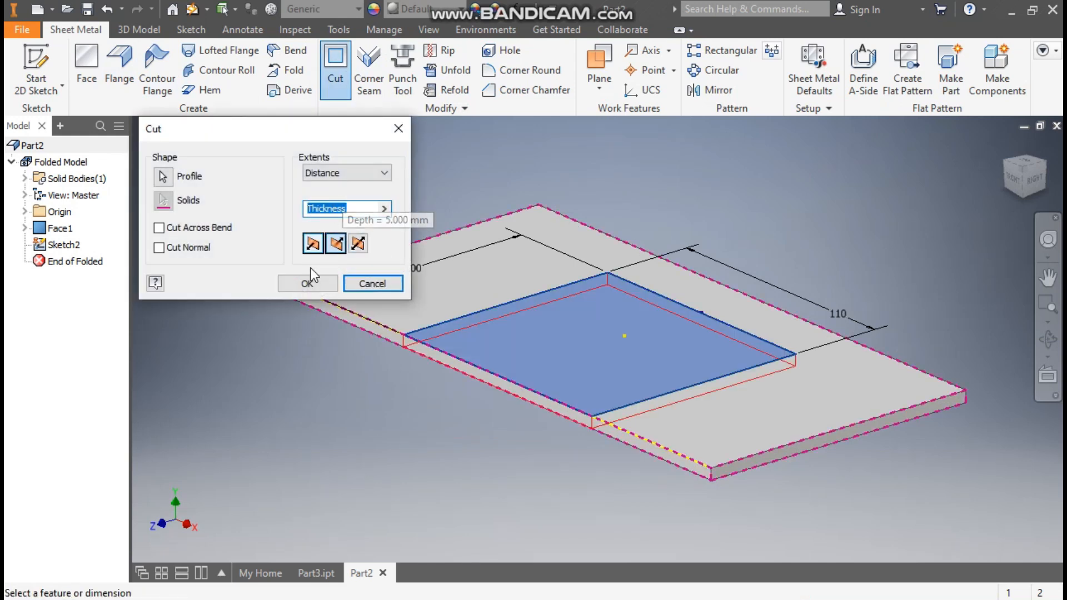
pyautogui.click(307, 284)
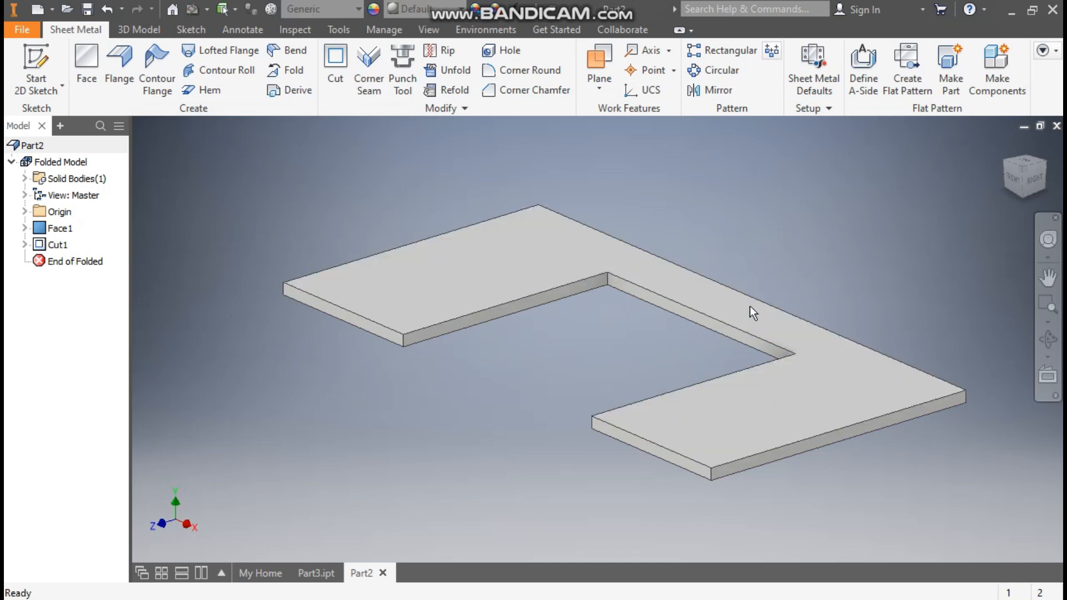
# Start a 90-degree flange on the upper inner edge of the rectangular cutout and change its width extents type to Width.
pyautogui.click(115, 61)
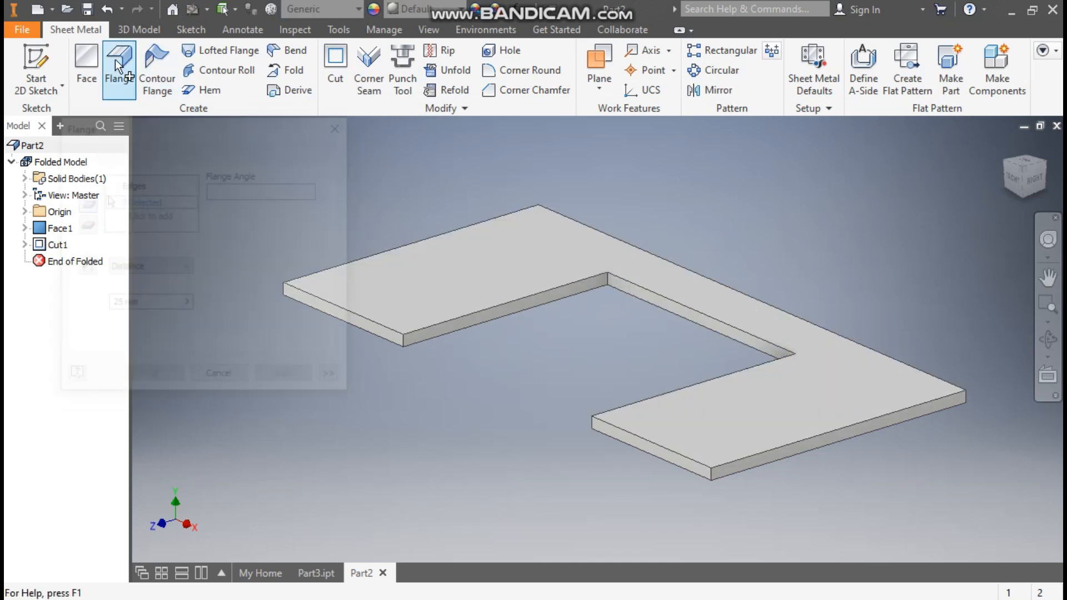
pyautogui.click(674, 302)
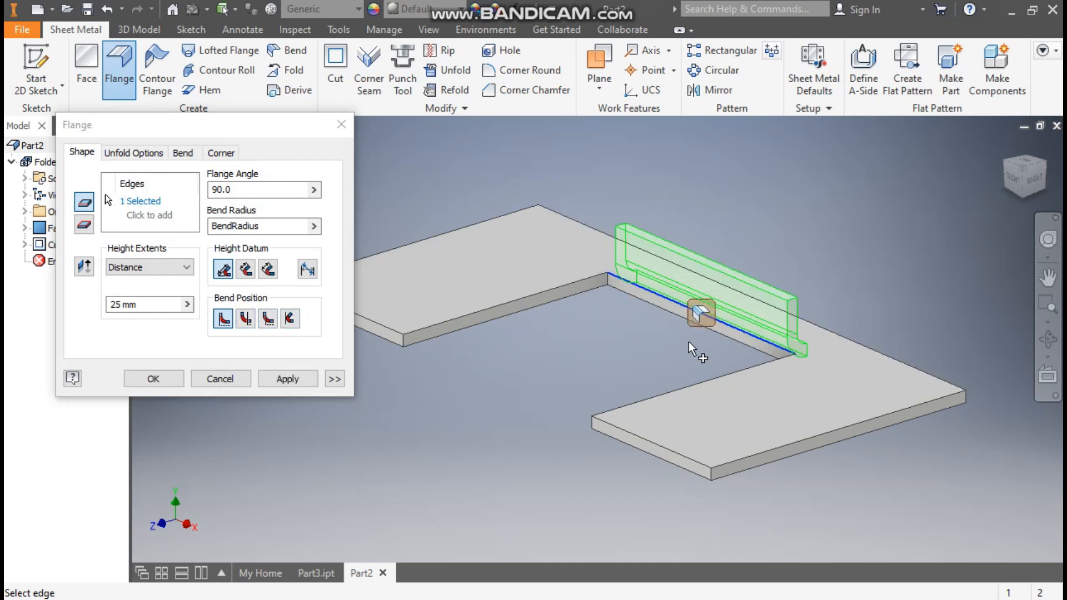
pyautogui.scroll(3, 775, 351)
pyautogui.scroll(-3, 827, 389)
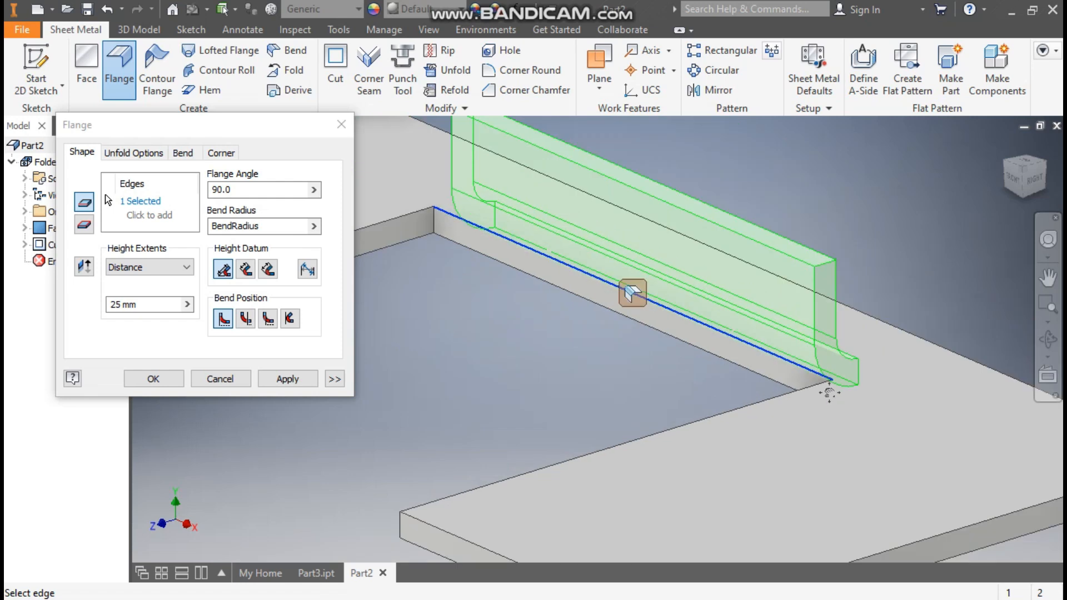
pyautogui.click(334, 379)
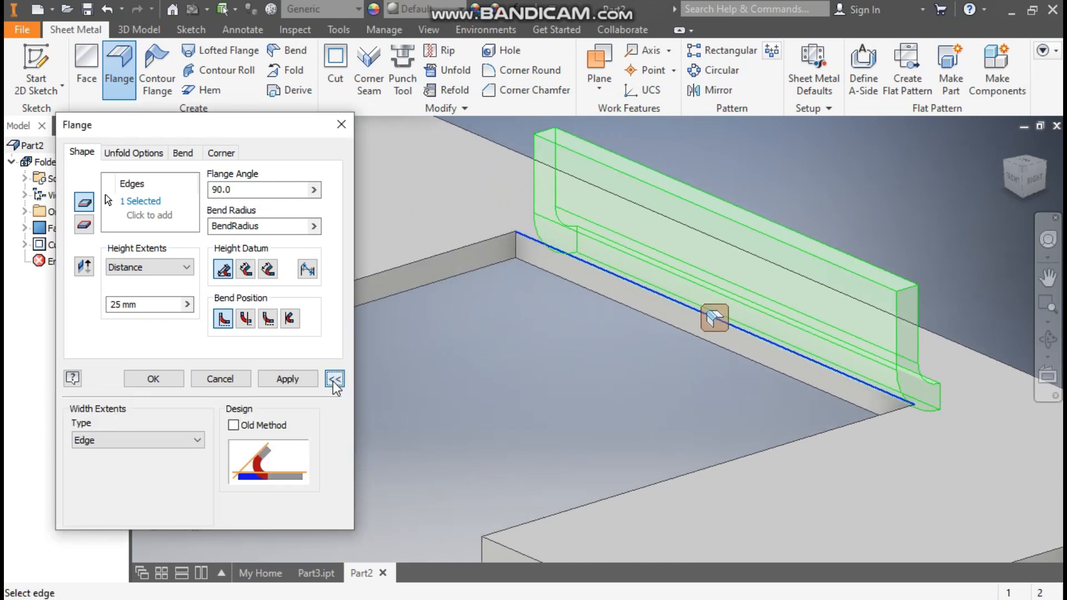
pyautogui.click(138, 441)
pyautogui.click(136, 451)
pyautogui.press('Down')
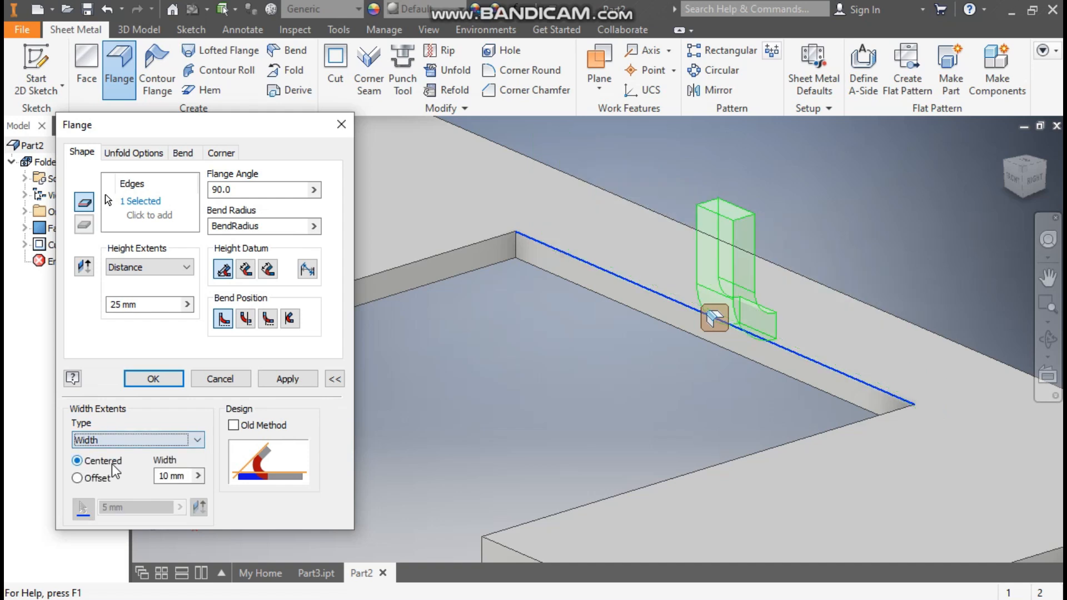
# Set the flange's centered width to 71 mm and its height to 28 mm, and create it.
pyautogui.click(177, 476)
pyautogui.write('71')
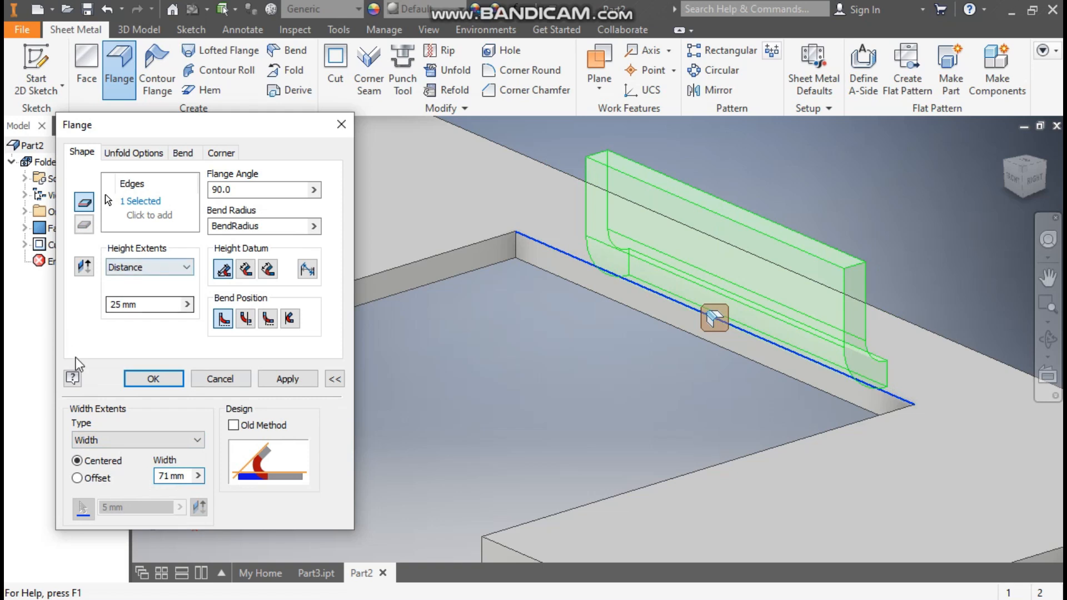
pyautogui.moveTo(142, 305); pyautogui.dragTo(73, 306)
pyautogui.write('28')
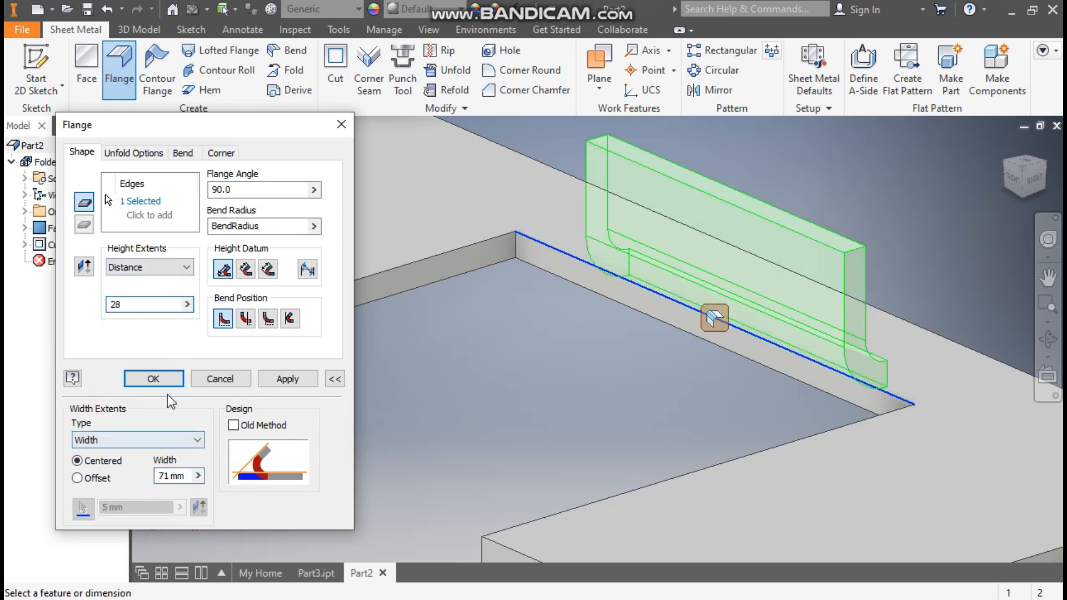
pyautogui.click(161, 378)
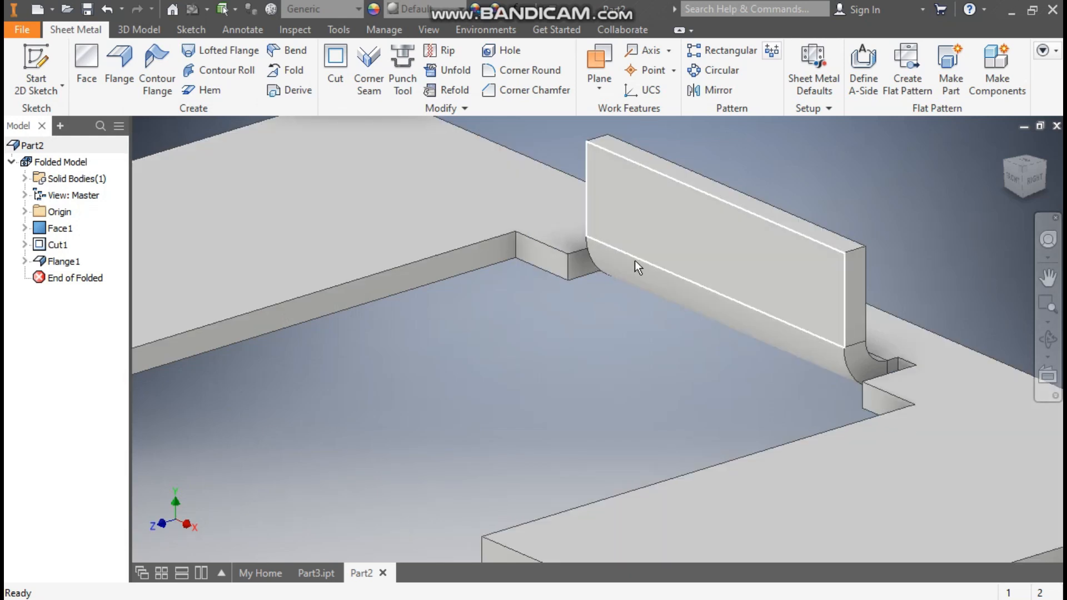
# Look over the new flange and compare it with the finished reference part in Part3.ipt, returning to Part2.
pyautogui.scroll(-2, 646, 248)
pyautogui.moveTo(645, 248); pyautogui.dragTo(647, 277, button='middle')
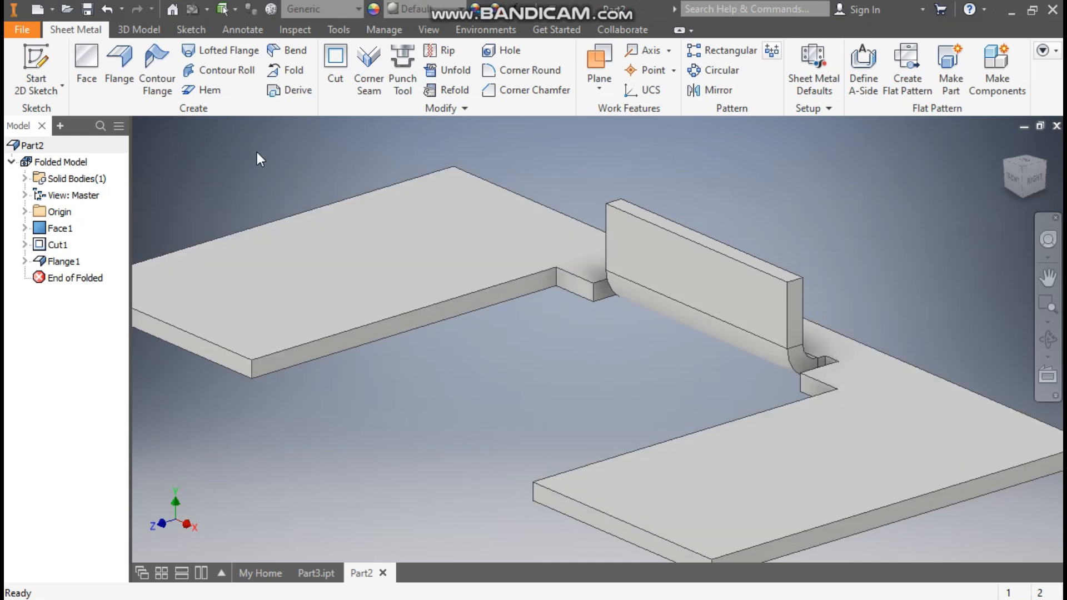
pyautogui.moveTo(367, 138); pyautogui.dragTo(437, 143, button='middle')
pyautogui.scroll(-2, 437, 144)
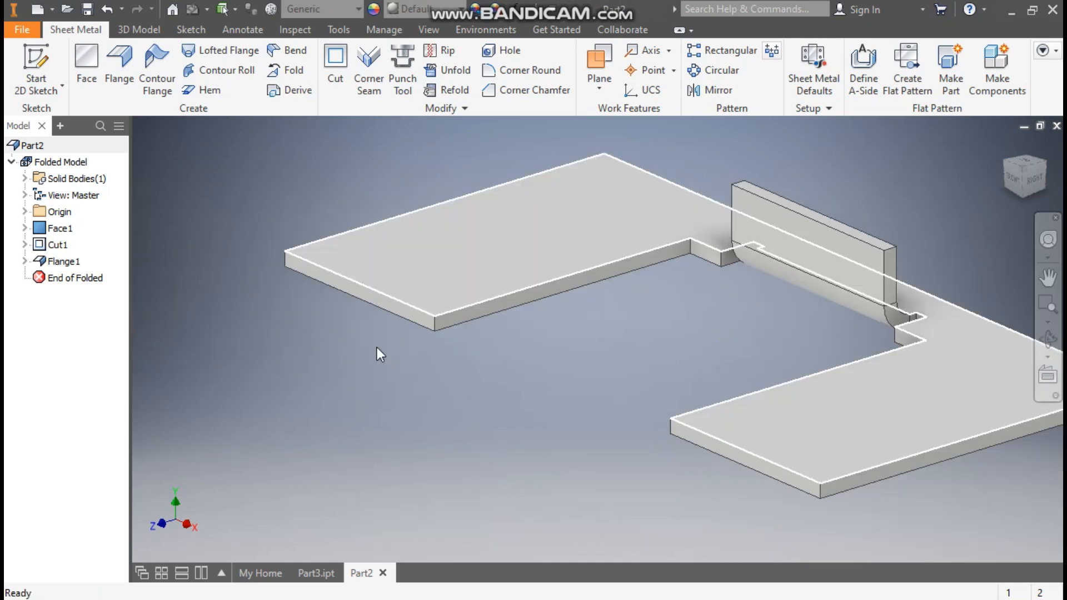
pyautogui.click(315, 573)
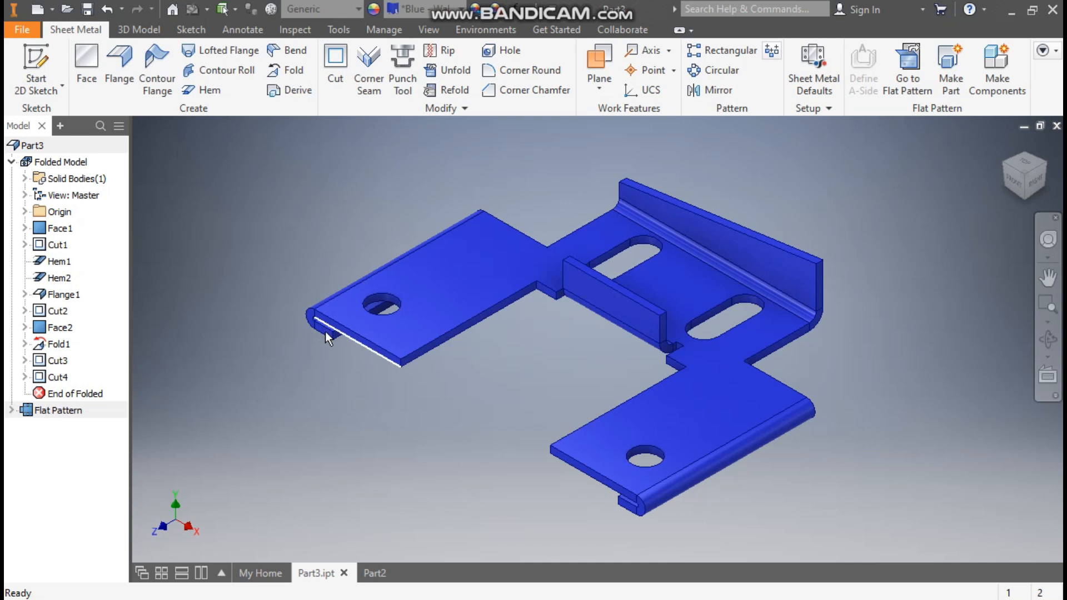
pyautogui.click(367, 572)
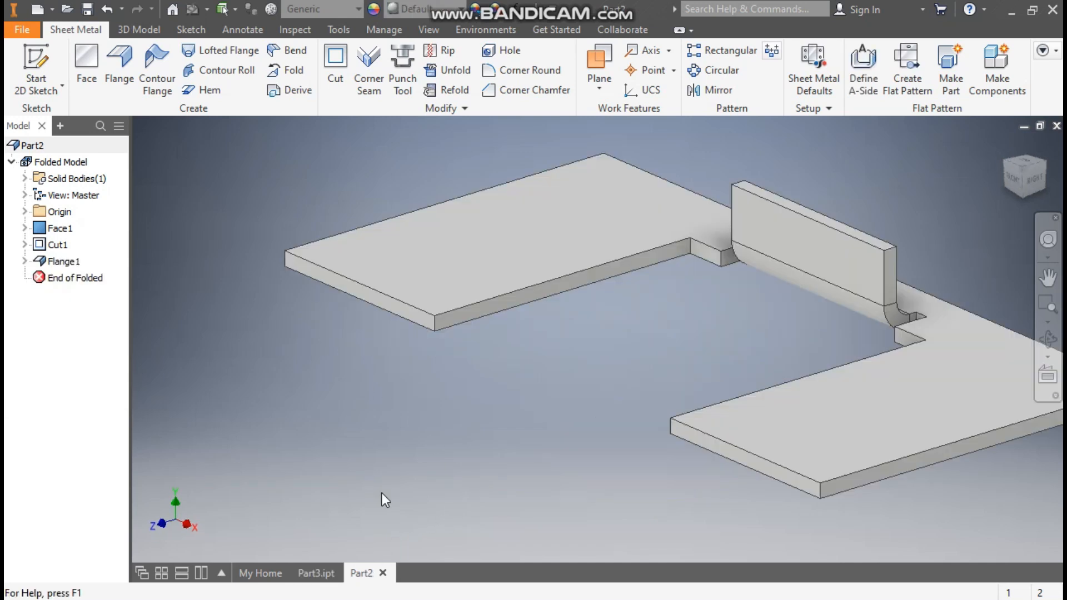
# Add a Single hem along the lower outer edge of the rear-side leg with gap Thickness * 0.50 and length Thickness * 4.0.
pyautogui.click(211, 91)
pyautogui.moveTo(519, 327); pyautogui.dragTo(743, 333, button='middle')
pyautogui.scroll(-3, 508, 261)
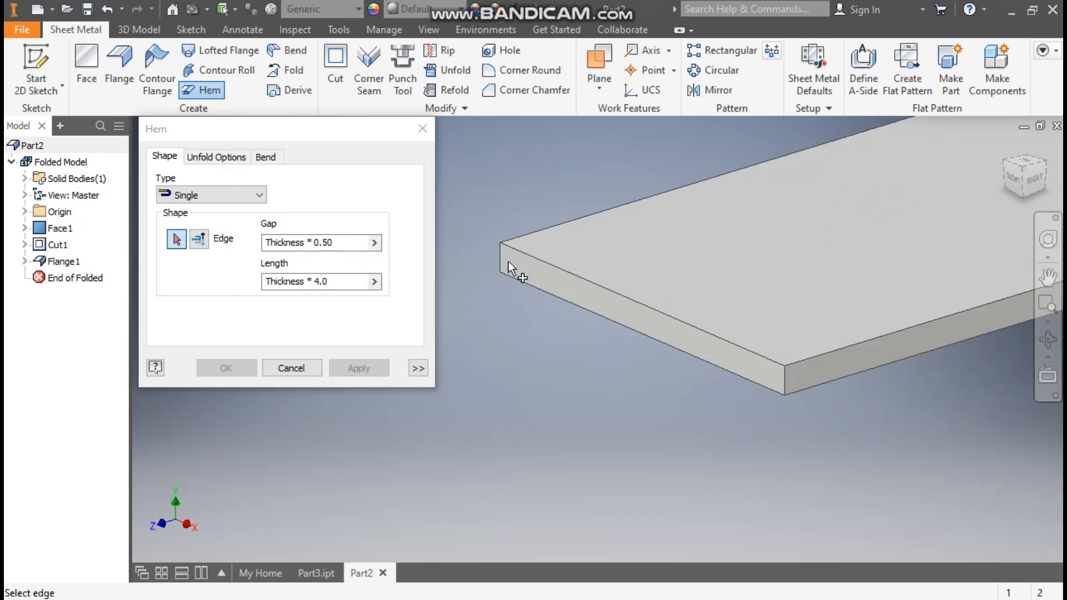
pyautogui.click(593, 245)
pyautogui.scroll(2, 487, 282)
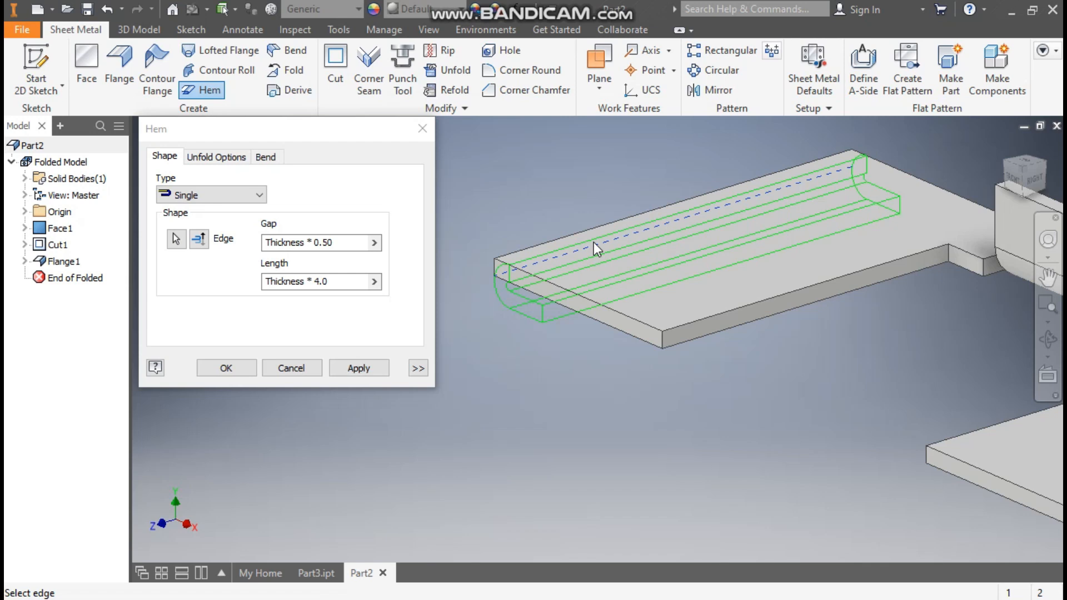
pyautogui.click(244, 193)
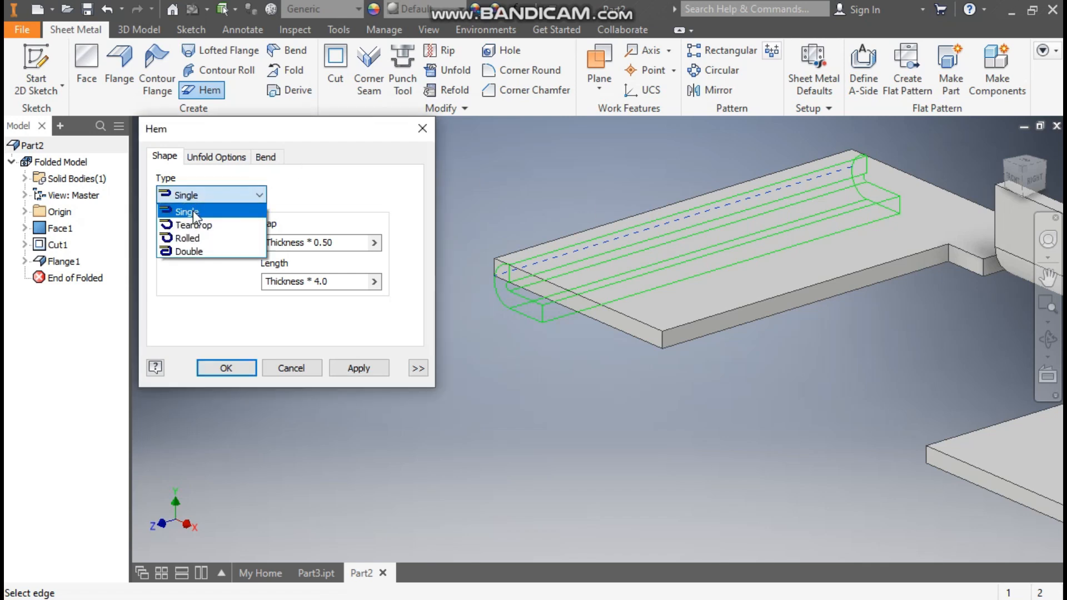
pyautogui.click(193, 211)
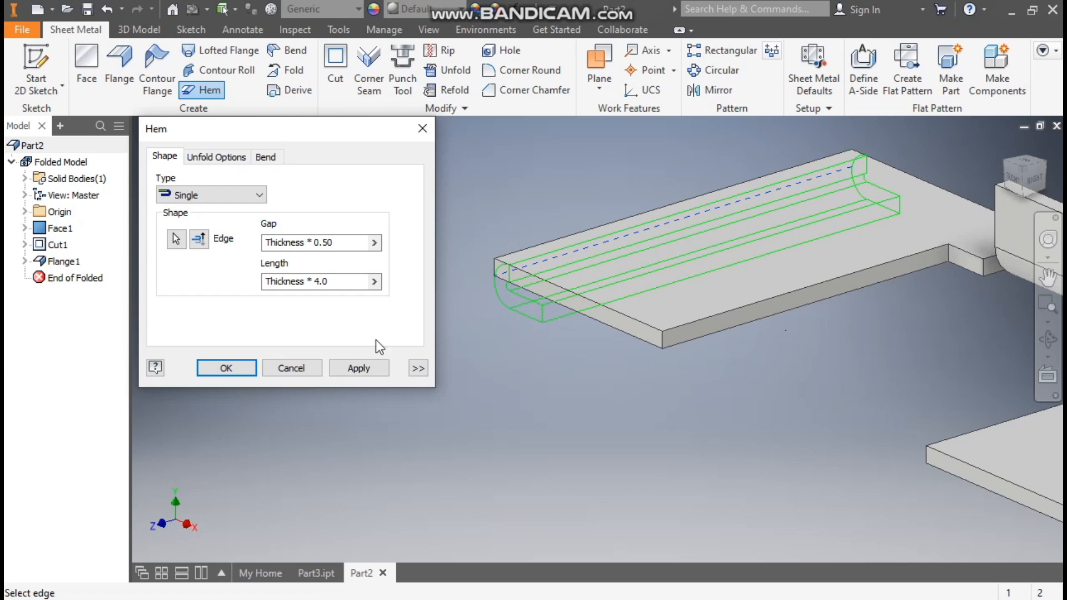
pyautogui.click(365, 369)
# Add a matching Single hem along the lower outer edge of the opposite leg and close the Hem command.
pyautogui.scroll(-3, 503, 239)
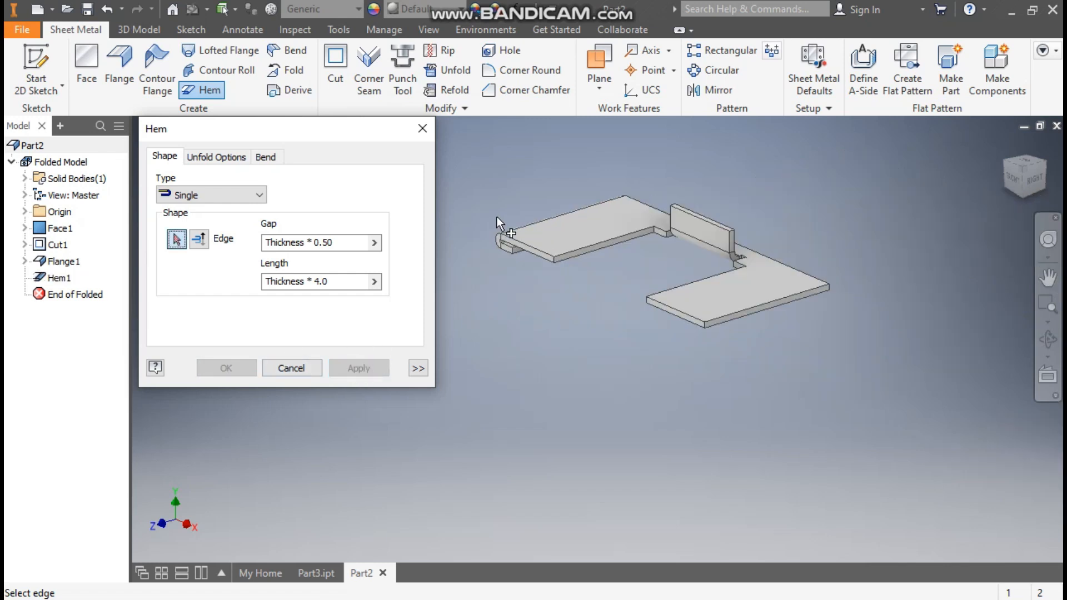
pyautogui.scroll(3, 714, 322)
pyautogui.click(738, 332)
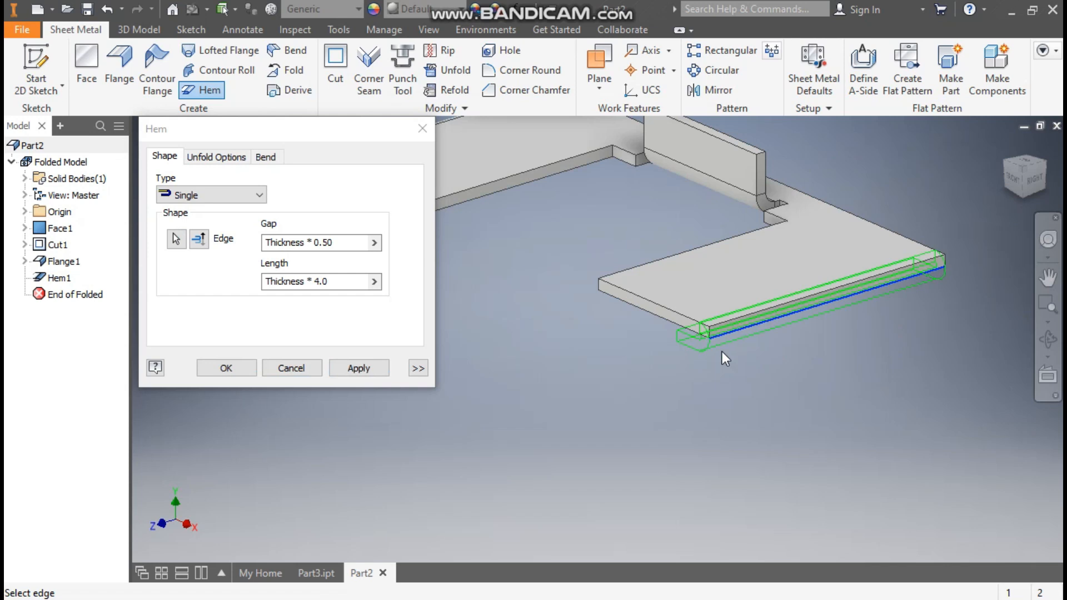
pyautogui.click(244, 369)
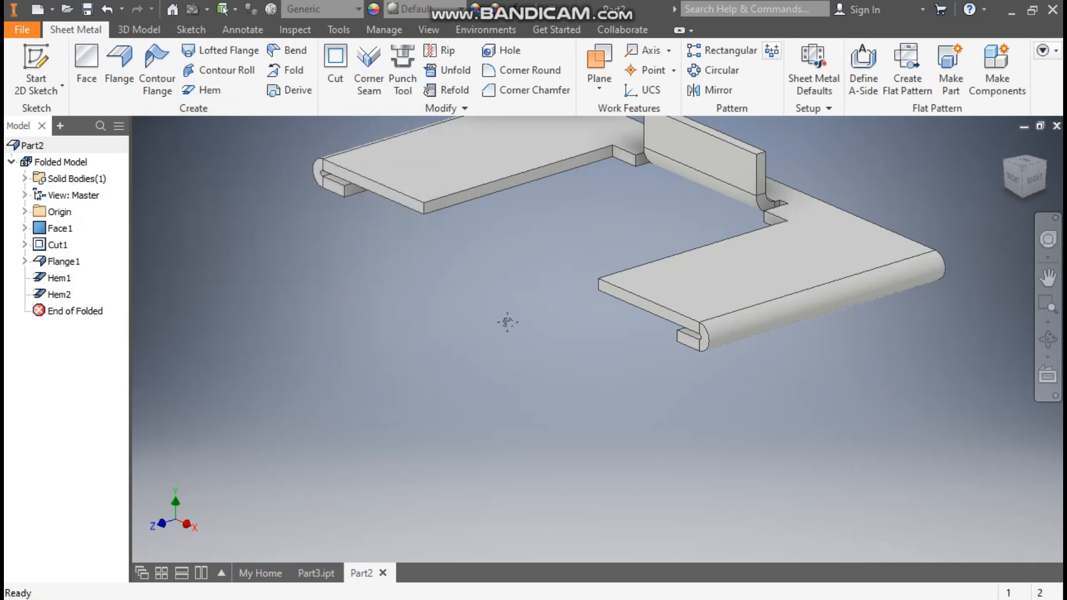
pyautogui.moveTo(507, 323); pyautogui.dragTo(541, 399, button='middle')
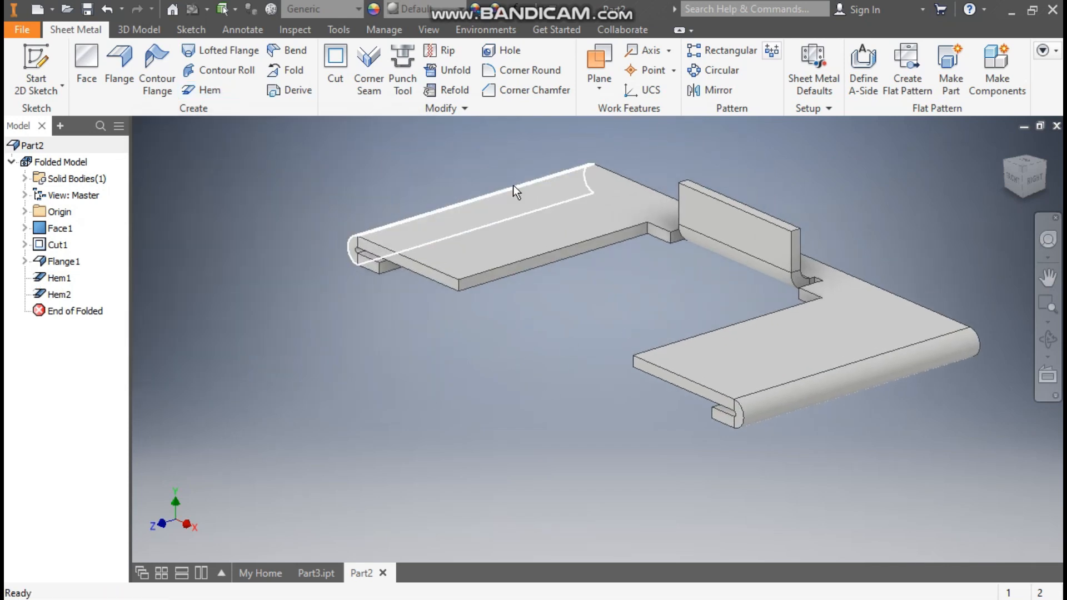
# Start a sketch on the plate's top face and draw a 20 mm diameter circle on the leg with the first hem.
pyautogui.click(497, 232)
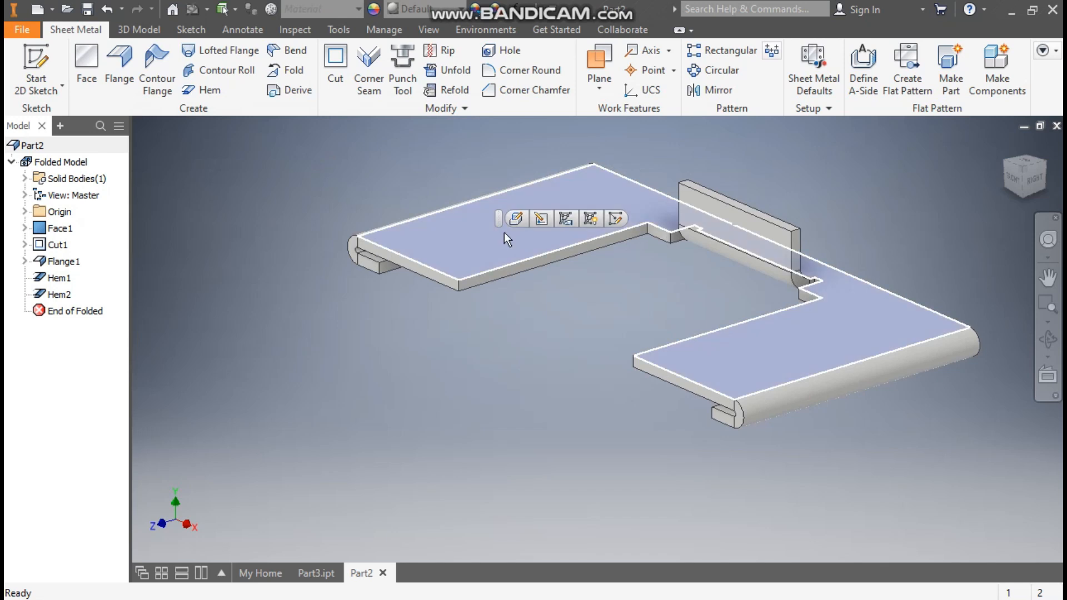
pyautogui.click(612, 219)
pyautogui.click(1036, 152)
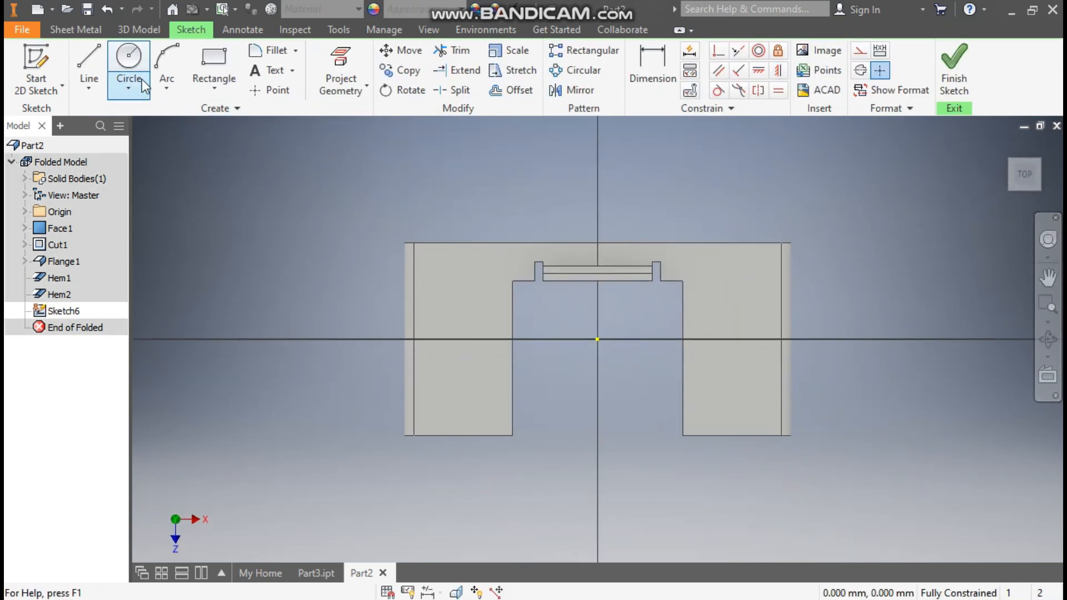
pyautogui.click(129, 61)
pyautogui.click(457, 400)
pyautogui.write('20')
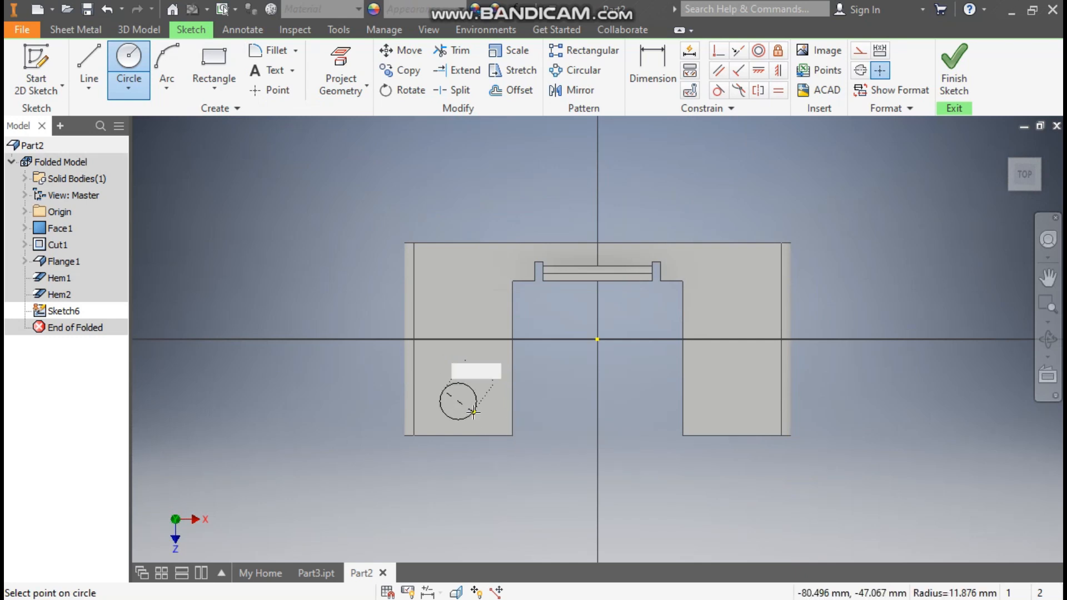
pyautogui.press('Return')
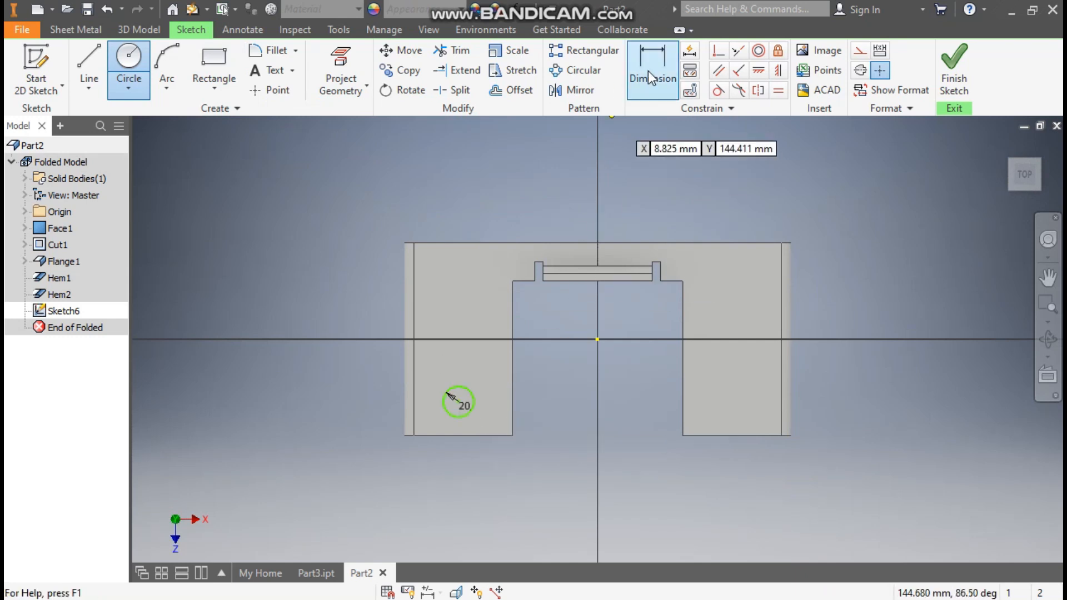
# Dimension the circle's center 42 mm from the adjacent side edge of the cutout.
pyautogui.click(648, 71)
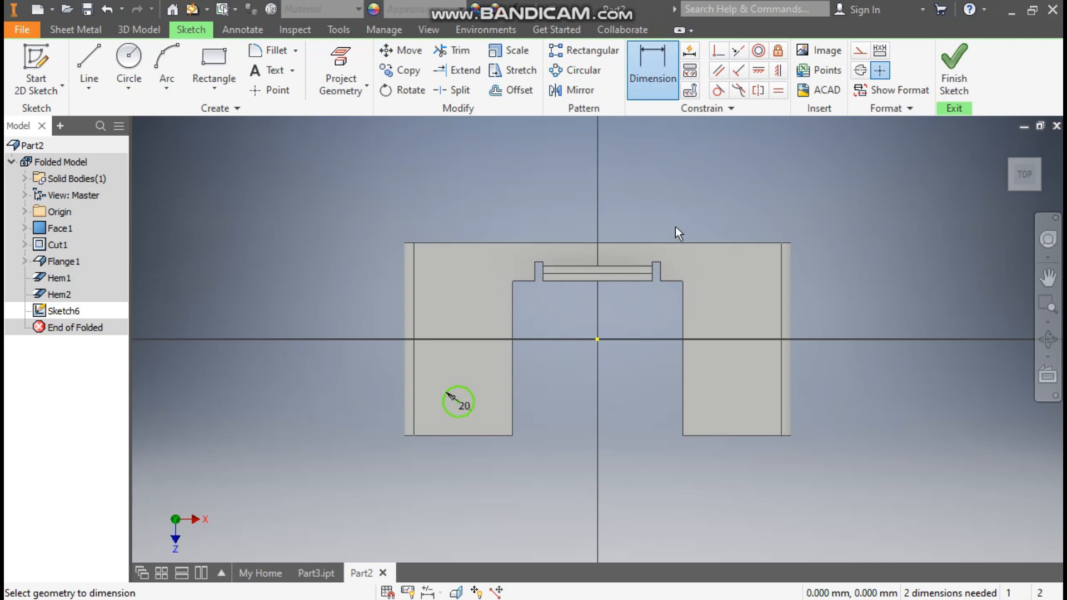
pyautogui.click(514, 365)
pyautogui.click(458, 401)
pyautogui.click(477, 361)
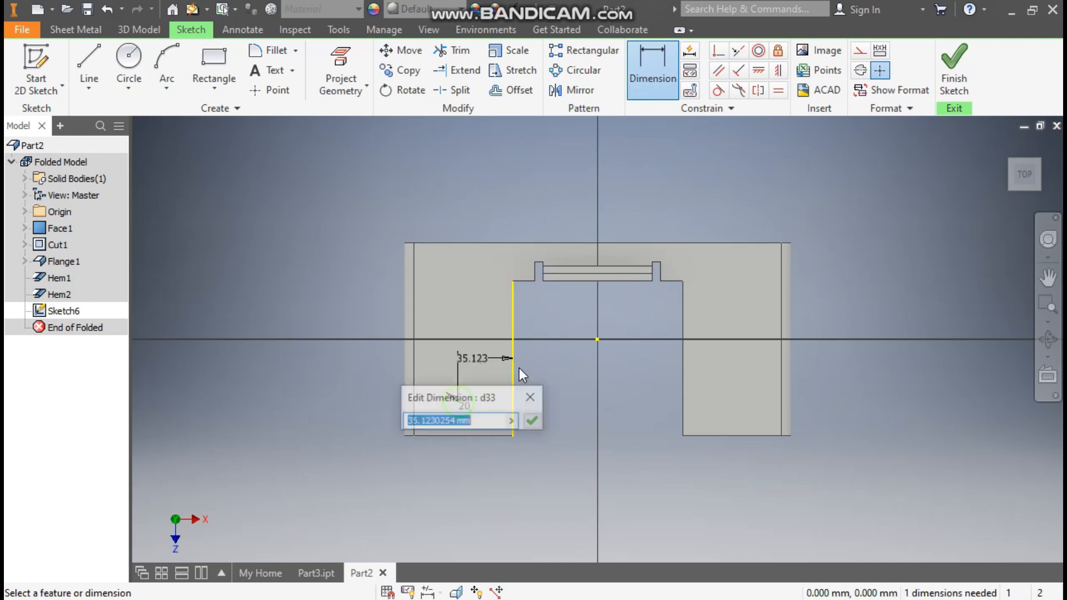
pyautogui.write('42')
pyautogui.press('Return')
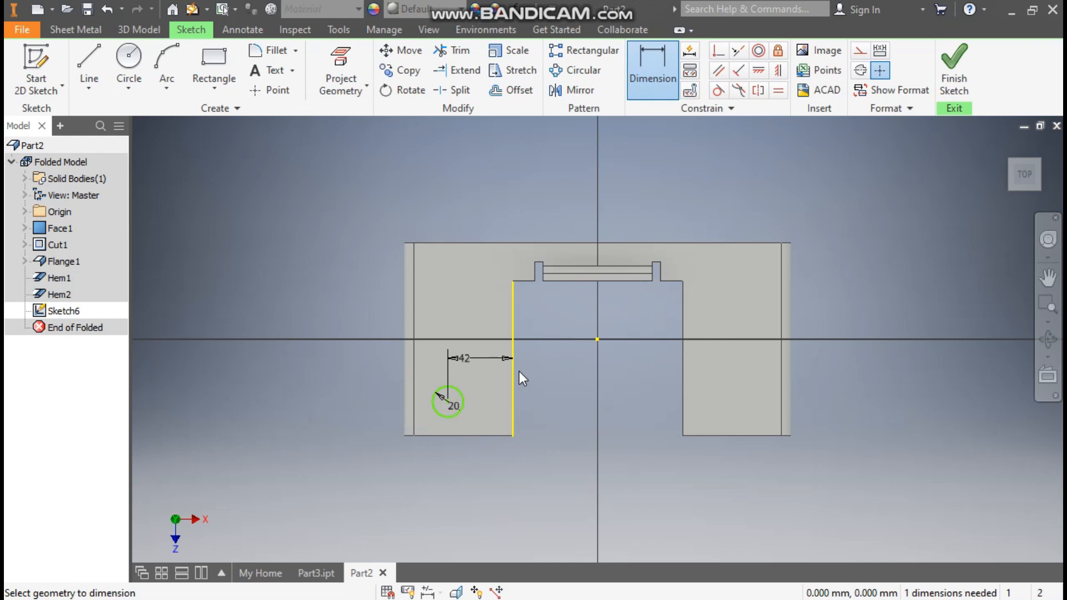
# Dimension the circle's center 28 mm from the free end edge of the leg.
pyautogui.click(451, 416)
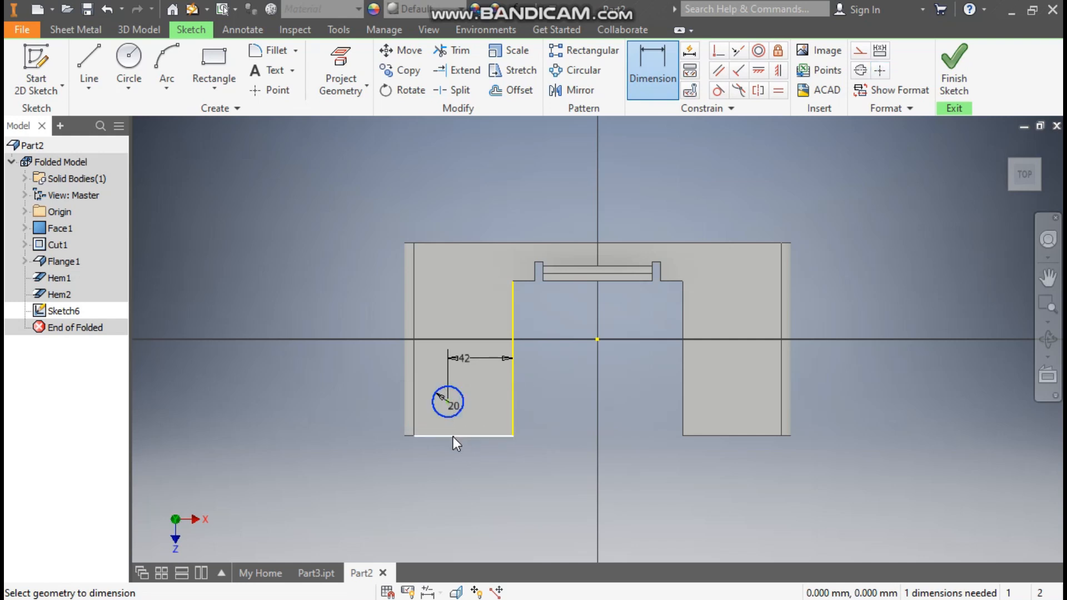
pyautogui.click(499, 423)
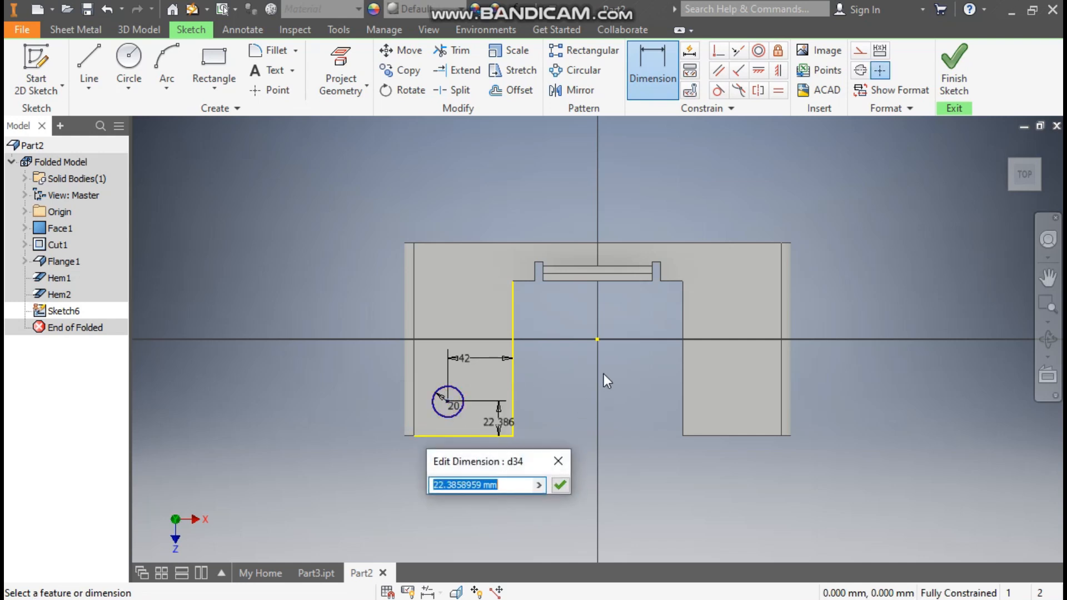
pyautogui.write('28')
pyautogui.press('Return')
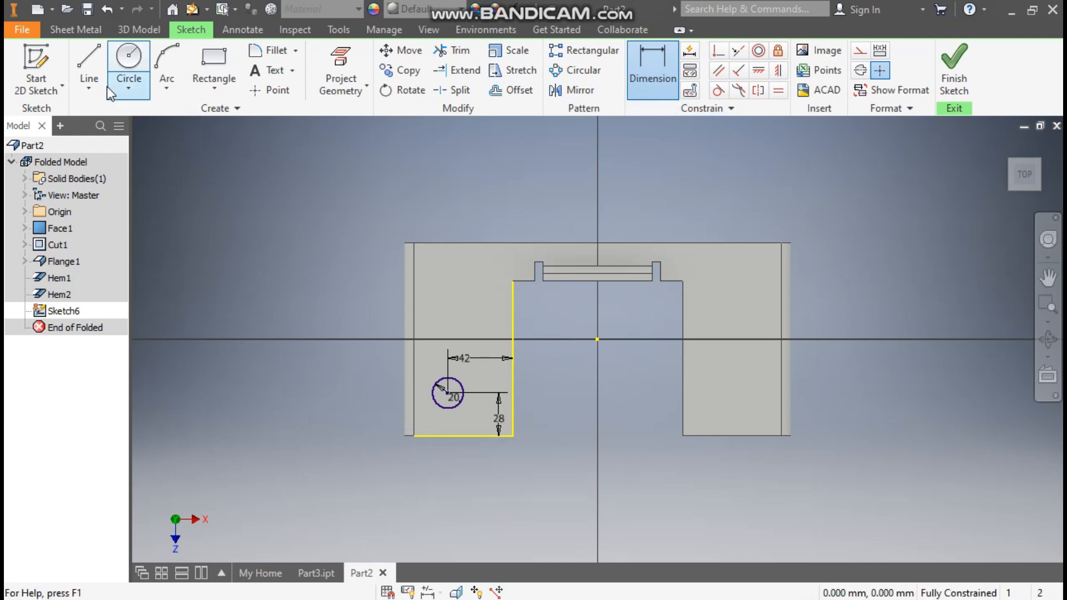
# Cut the circular profile into the leg with the depth set to Thickness and inspect the resulting hole.
pyautogui.click(78, 34)
pyautogui.click(337, 63)
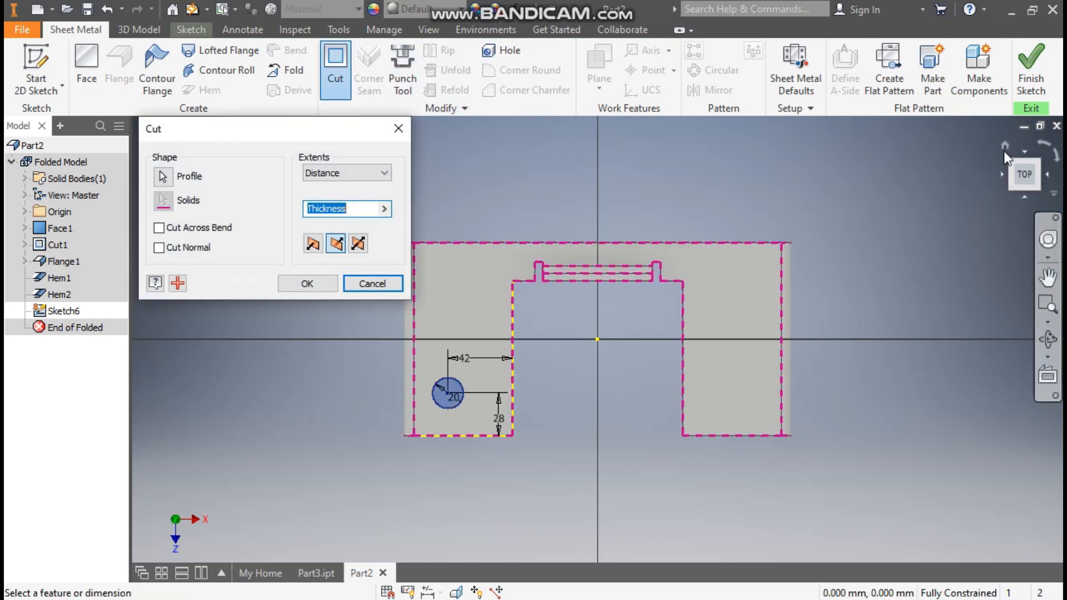
pyautogui.click(1005, 145)
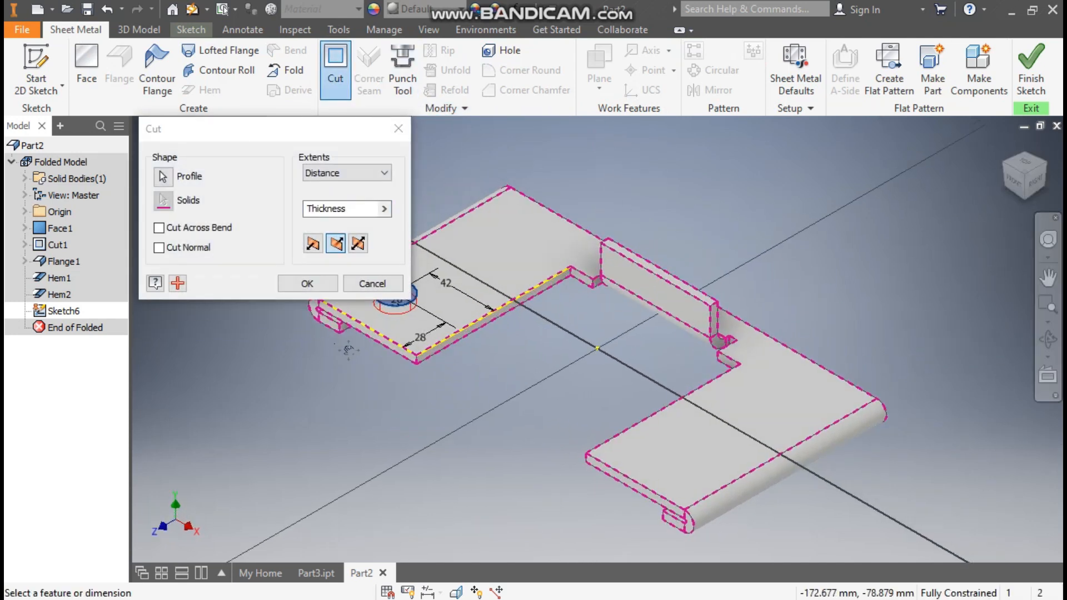
pyautogui.click(307, 284)
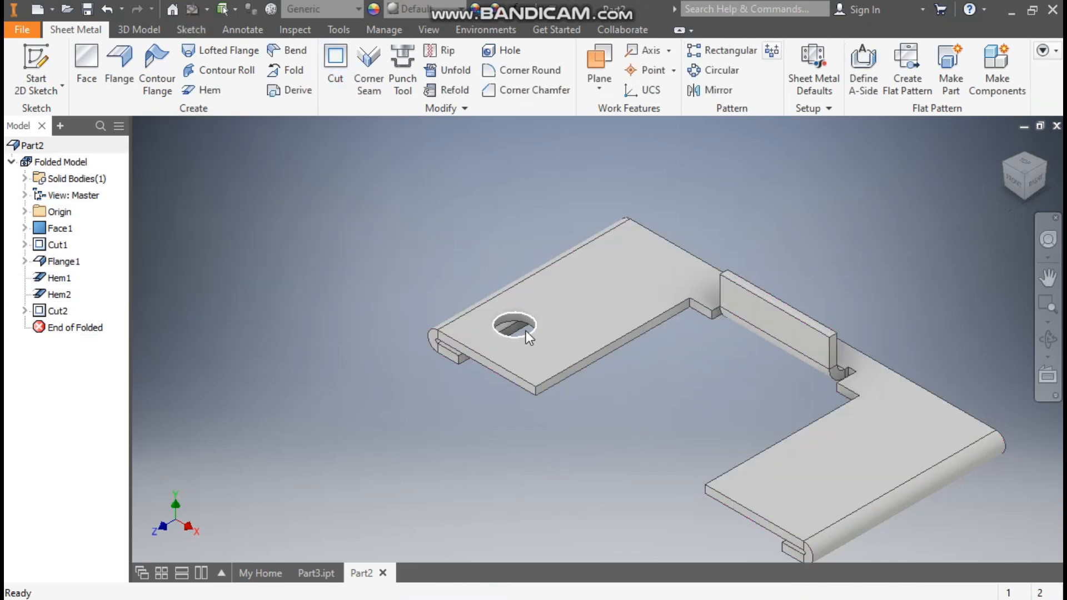
pyautogui.scroll(5, 525, 331)
pyautogui.scroll(-3, 475, 255)
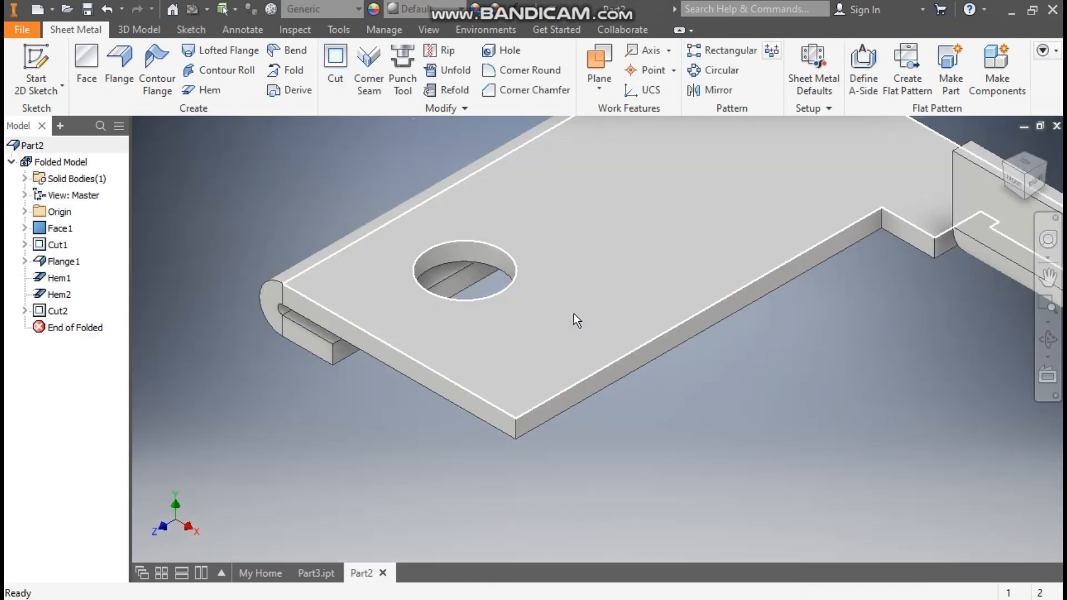
pyautogui.scroll(-3, 380, 311)
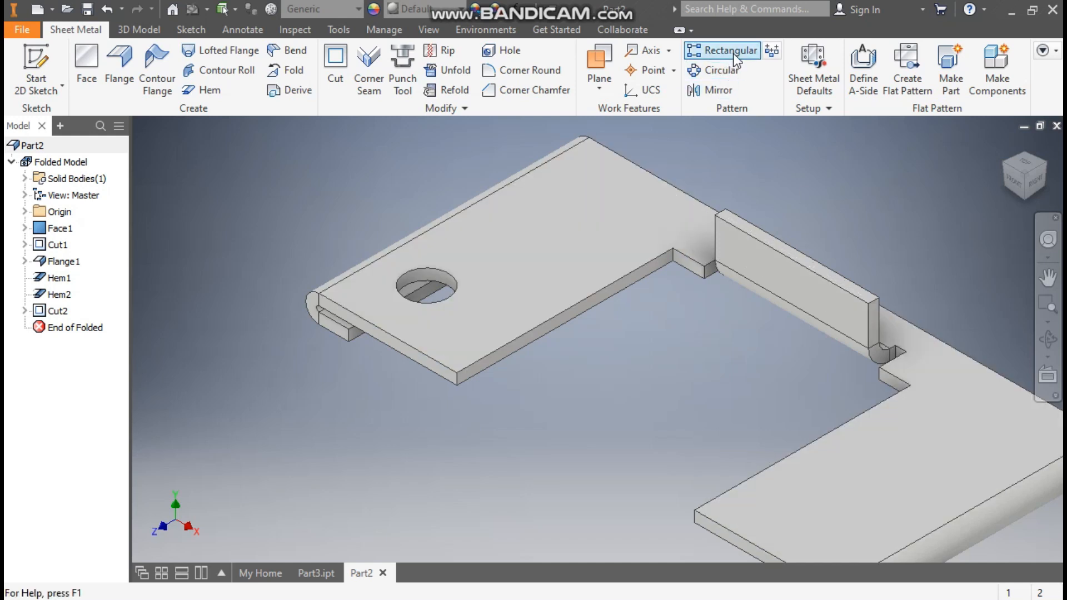
# Mirror the circular cut about the YZ Plane onto the opposite leg.
pyautogui.click(718, 90)
pyautogui.click(433, 280)
pyautogui.click(190, 192)
pyautogui.click(25, 211)
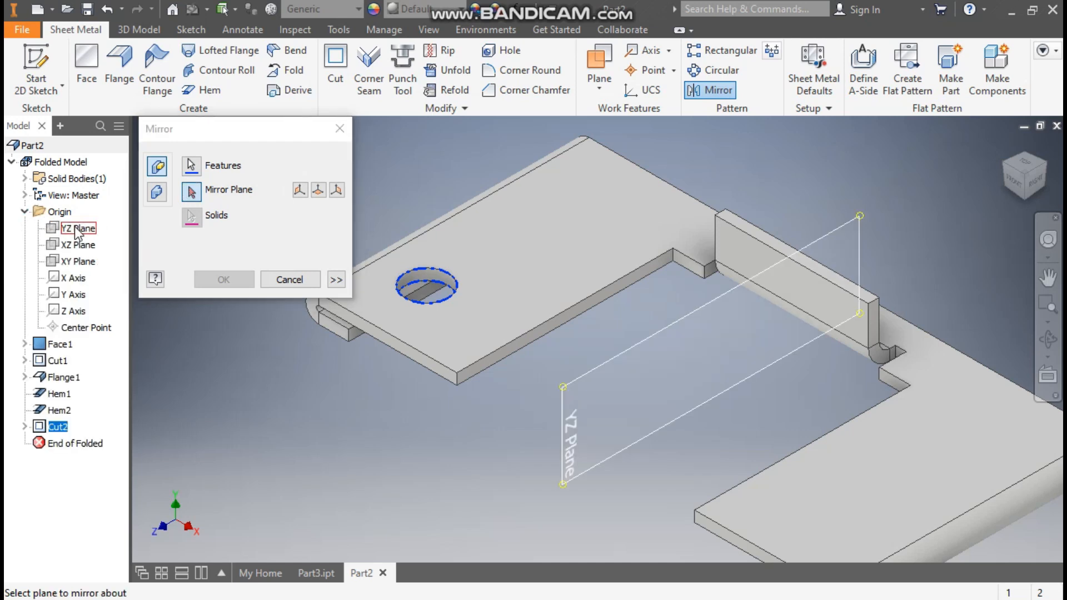
pyautogui.click(76, 233)
pyautogui.click(223, 279)
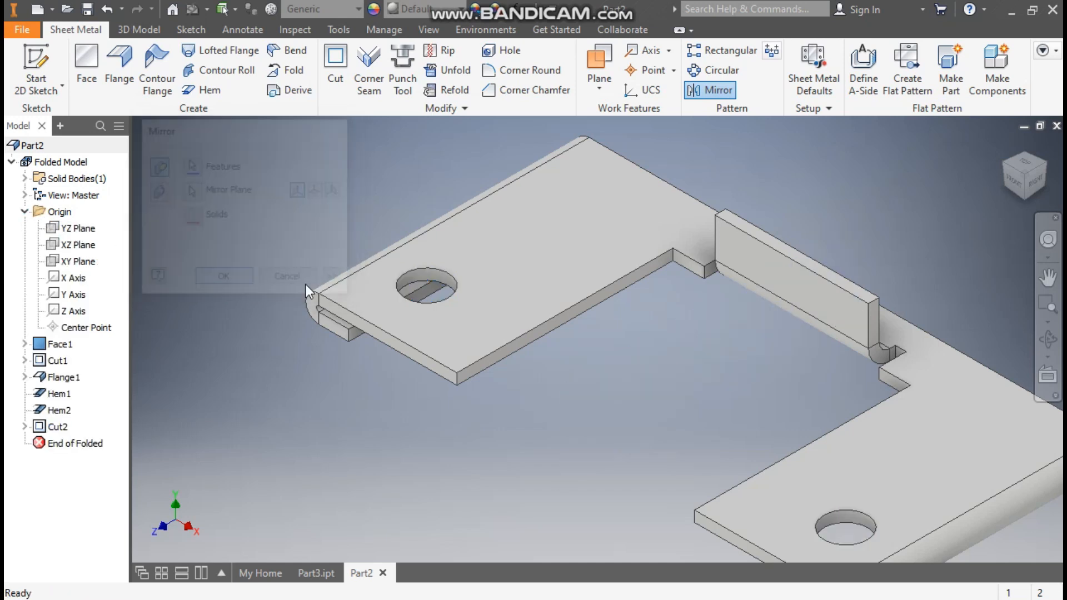
pyautogui.moveTo(833, 359); pyautogui.dragTo(848, 306, button='middle')
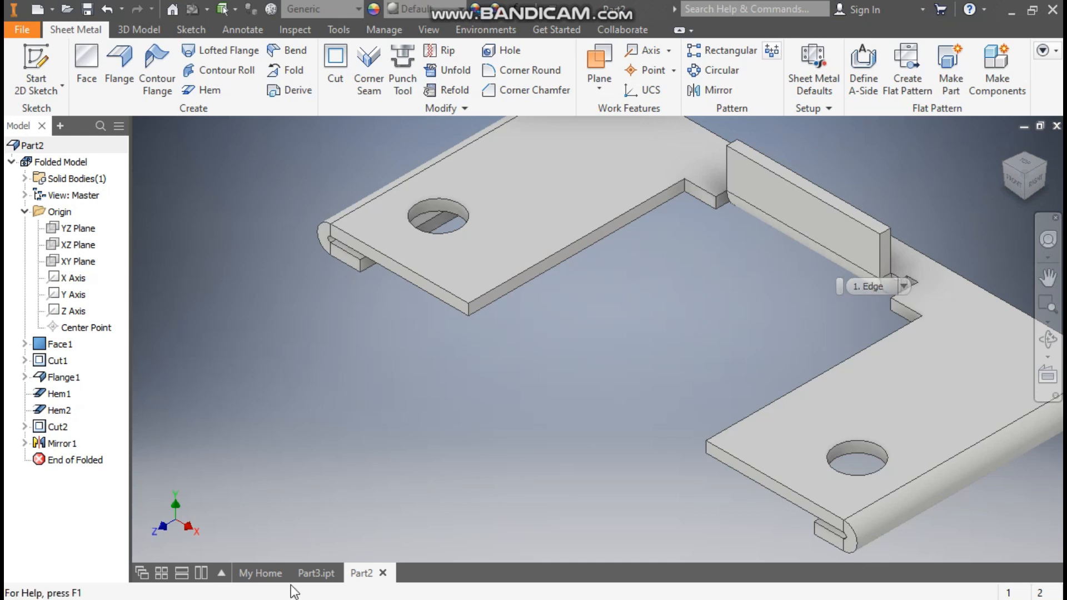
# Check the Part3.ipt reference, return to Part2 and sketch a two-point rectangle about 156 mm wide outward from the plate's rear edge on its top face.
pyautogui.click(316, 573)
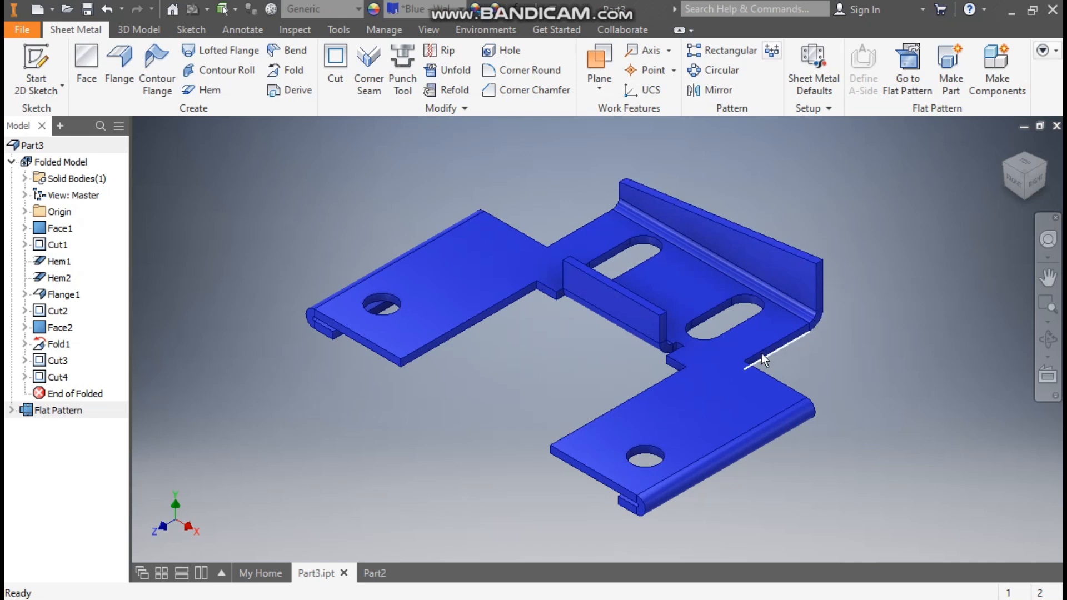
pyautogui.click(375, 572)
pyautogui.moveTo(703, 321); pyautogui.dragTo(564, 356, button='middle')
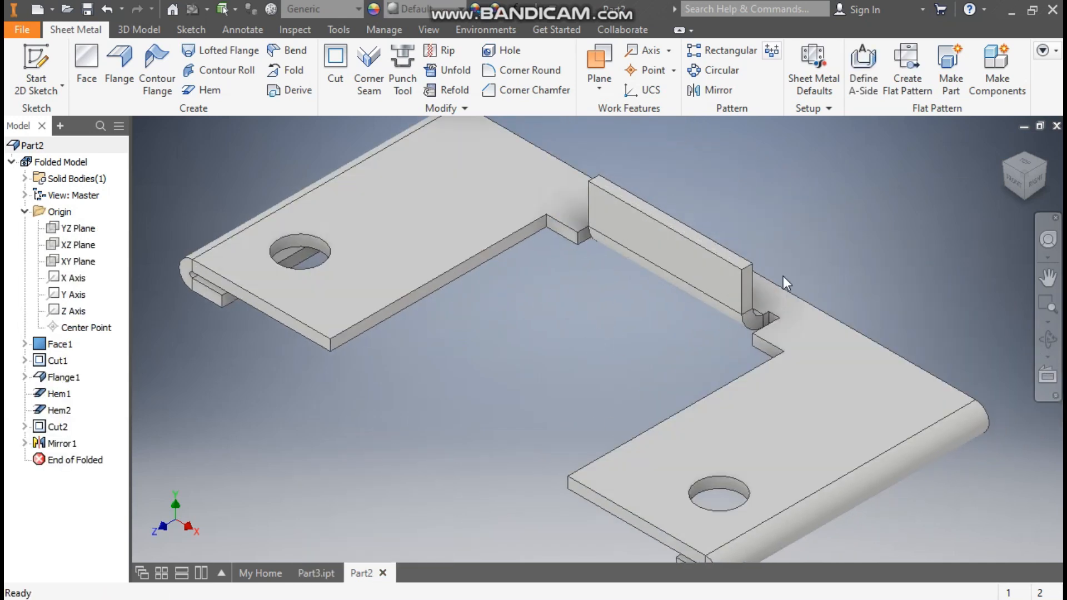
pyautogui.click(826, 324)
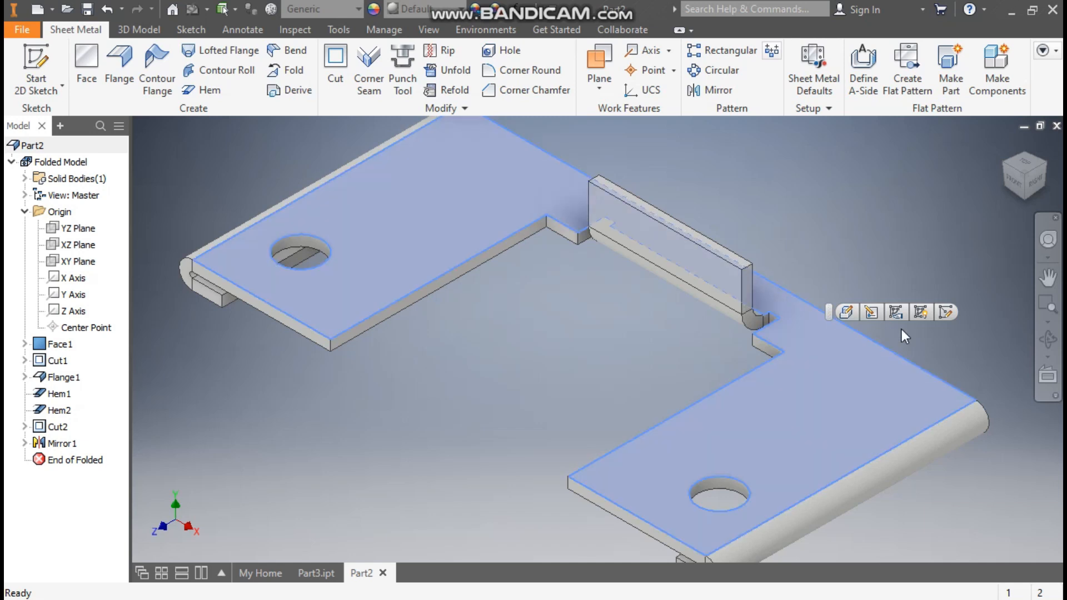
pyautogui.click(945, 312)
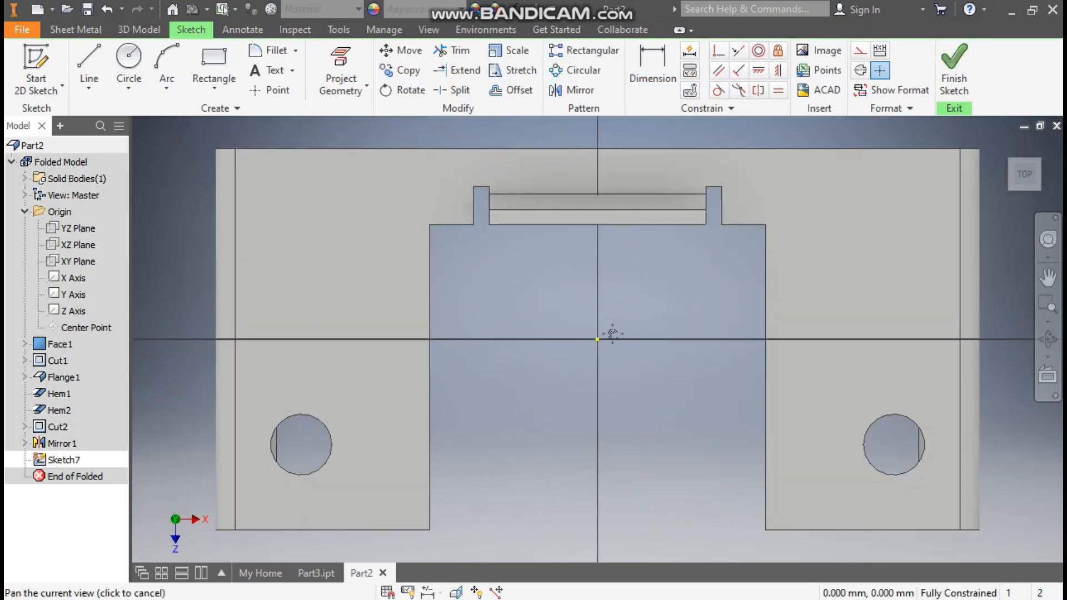
pyautogui.click(211, 81)
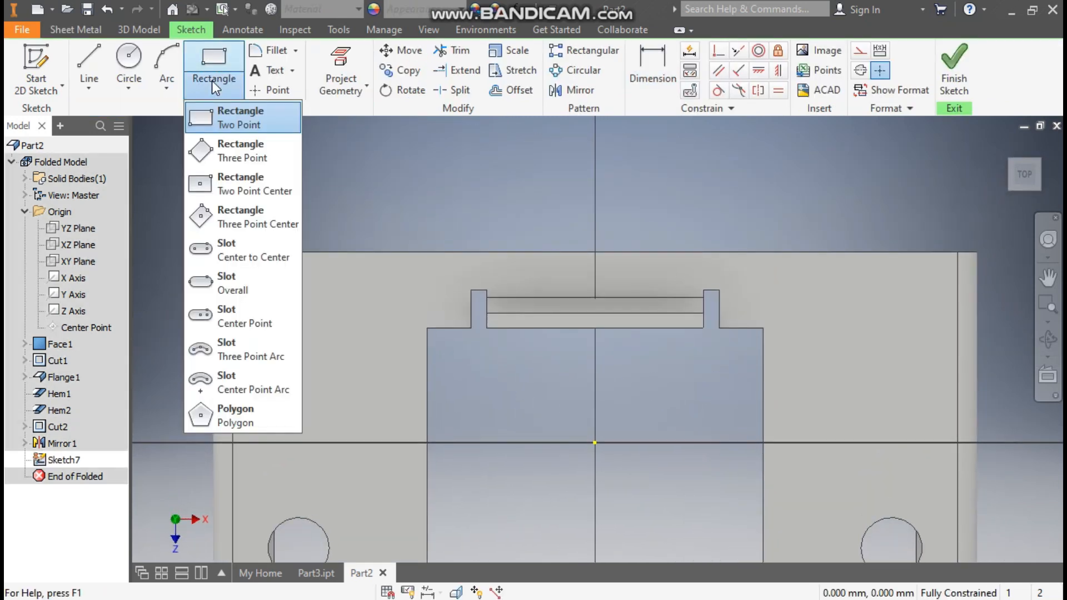
pyautogui.click(216, 113)
pyautogui.click(369, 252)
pyautogui.moveTo(740, 202); pyautogui.dragTo(683, 273, button='middle')
pyautogui.click(788, 143)
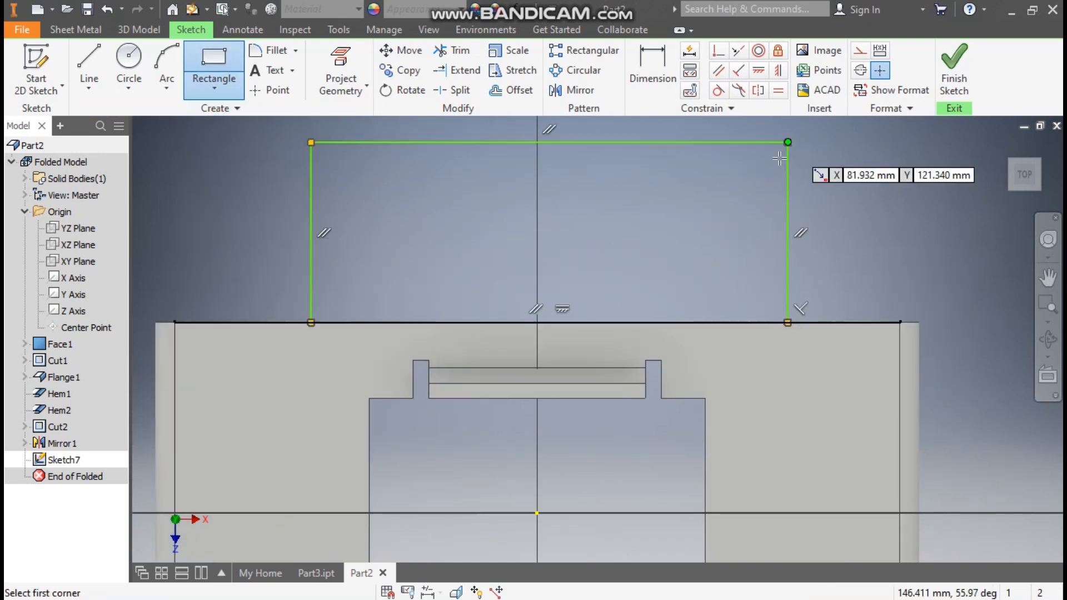
# Dimension the rectangle's depth, measured outward from the plate's rear edge, to 90 mm.
pyautogui.click(660, 77)
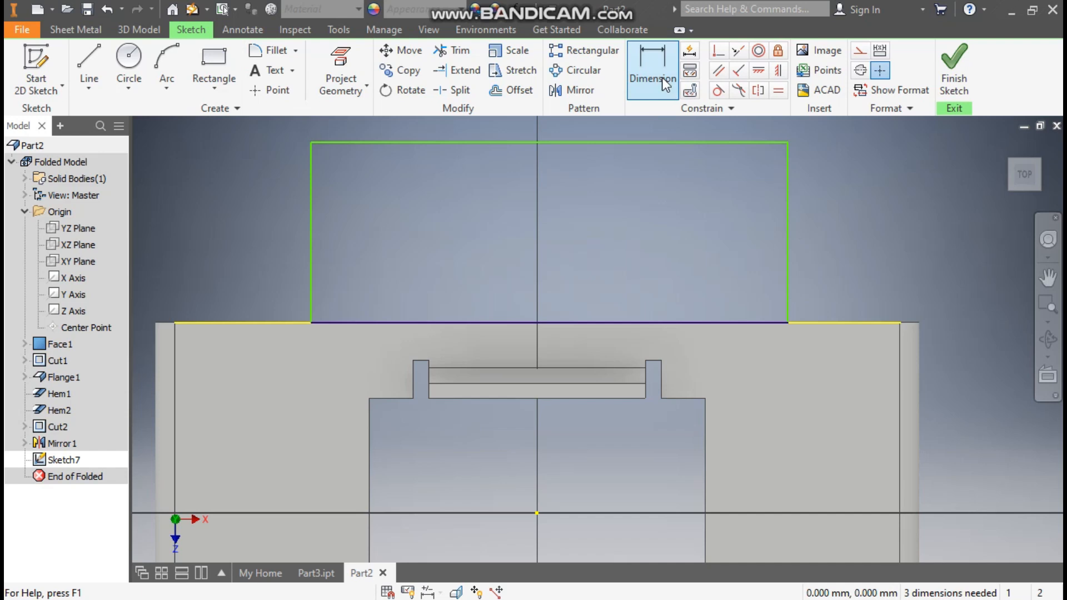
pyautogui.click(787, 222)
pyautogui.click(863, 218)
pyautogui.write('90')
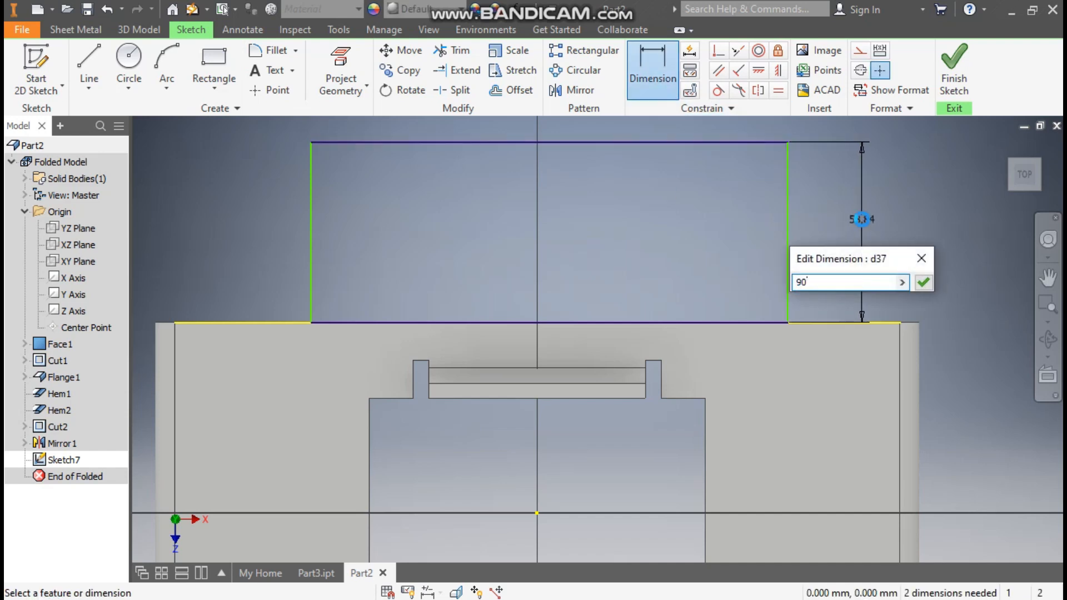
pyautogui.press('Return')
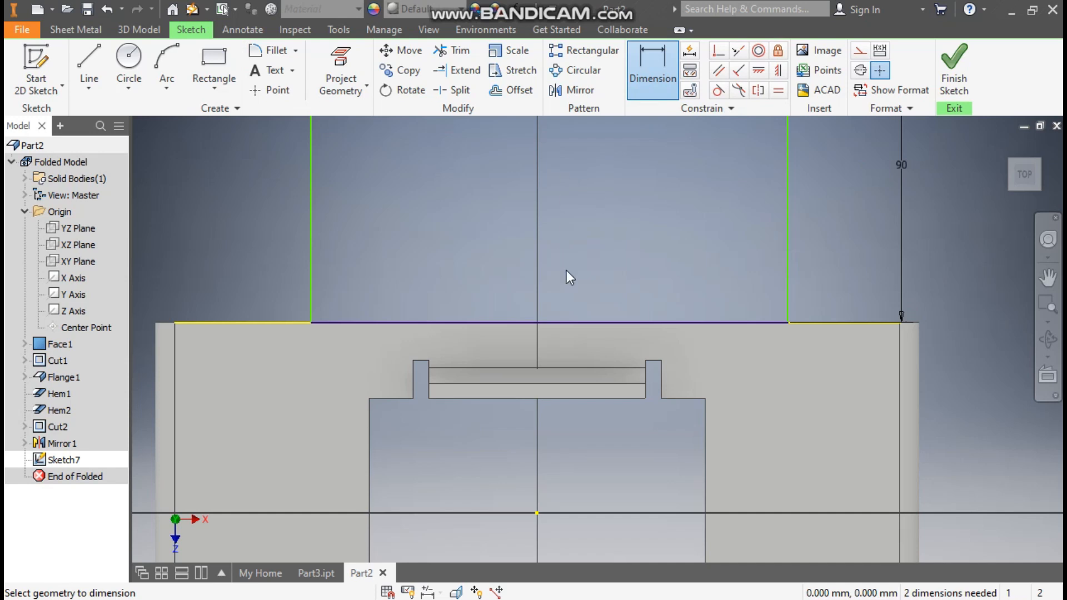
# Dimension the rectangle's width to 145 mm.
pyautogui.scroll(-3, 567, 278)
pyautogui.click(597, 182)
pyautogui.click(596, 219)
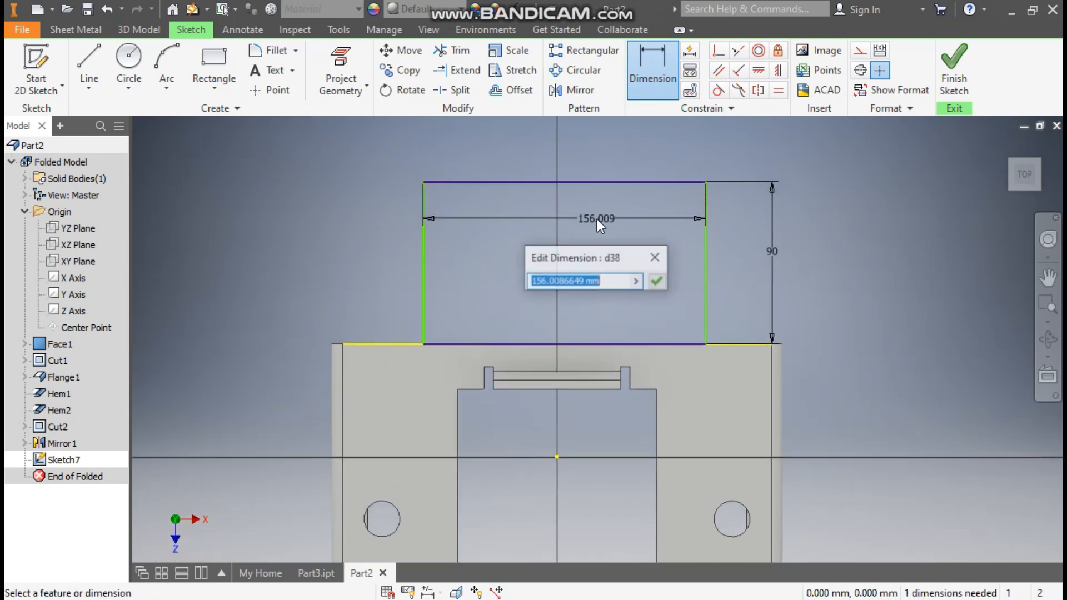
pyautogui.write('145')
pyautogui.press('Return')
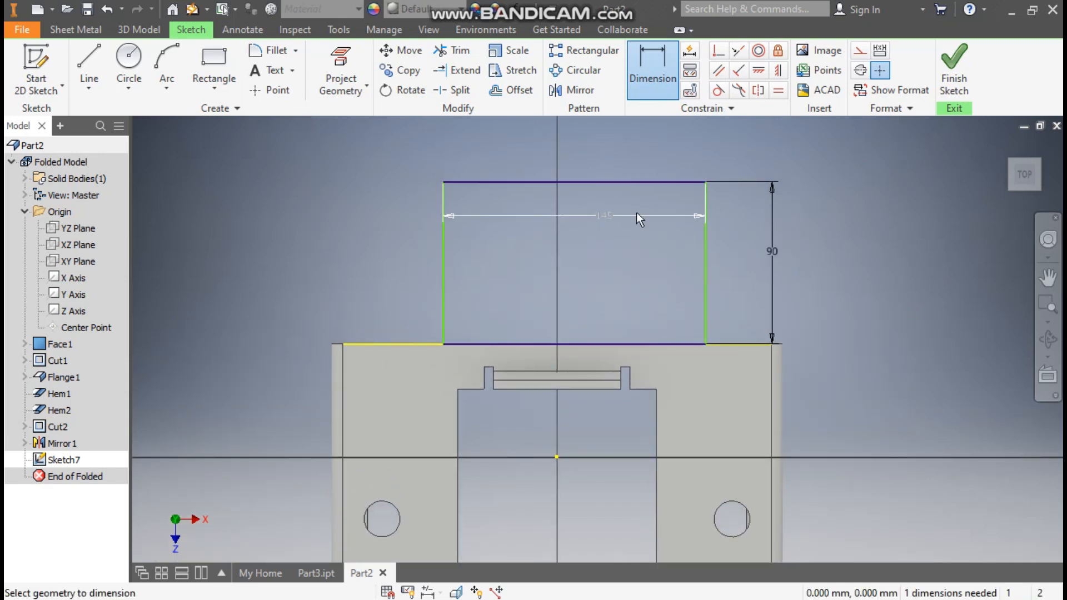
# Center the rectangle by vertically aligning the midpoint of its outer edge with the sketch origin.
pyautogui.click(779, 71)
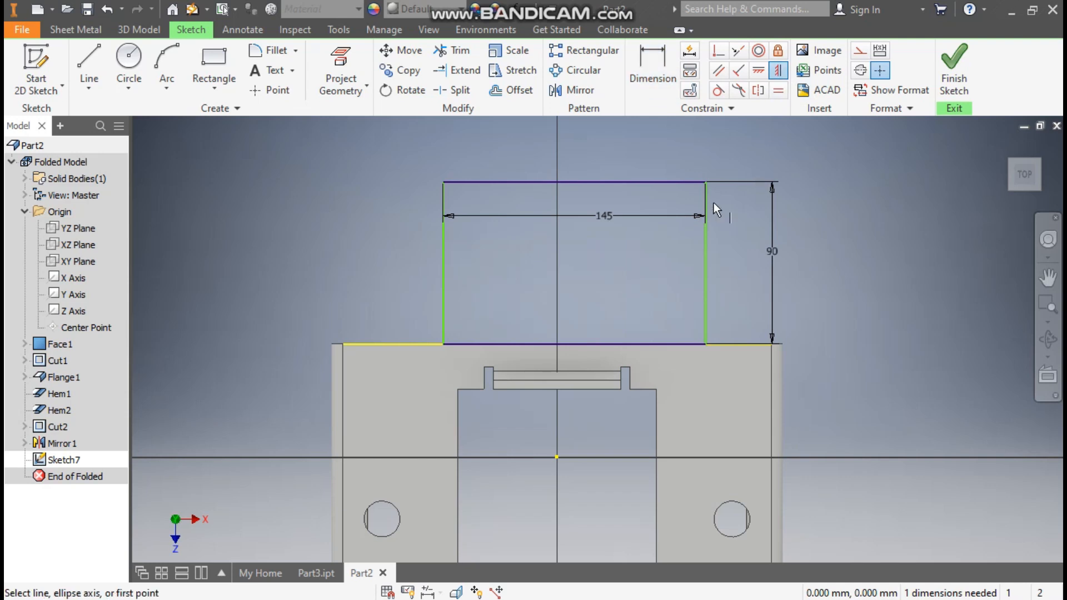
pyautogui.click(574, 182)
pyautogui.click(557, 456)
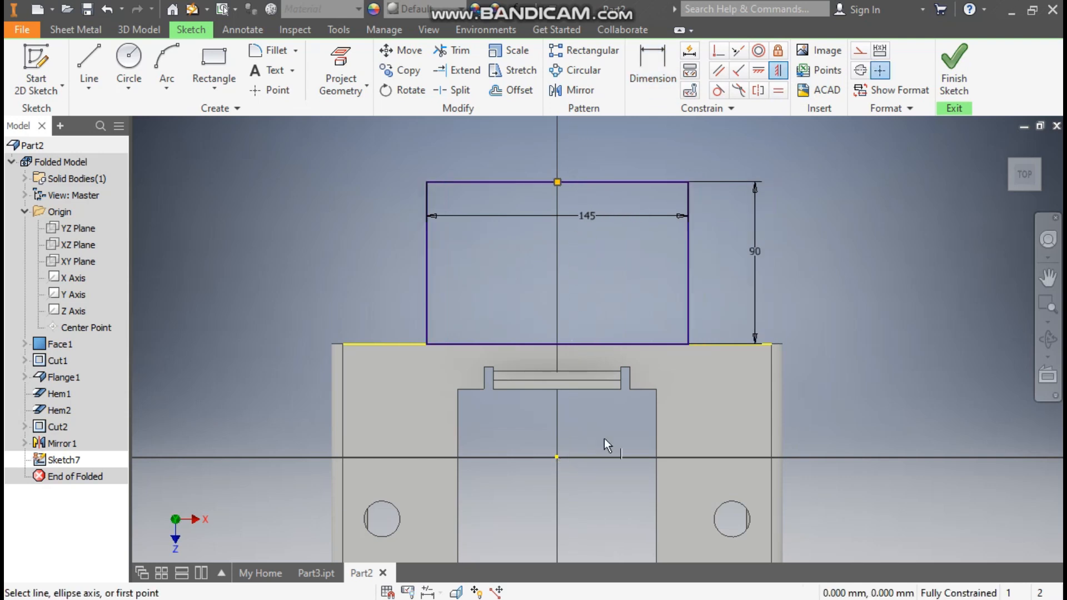
# Finish the sketch and add the rectangle to the plate as a Face with the default bend radius.
pyautogui.click(954, 64)
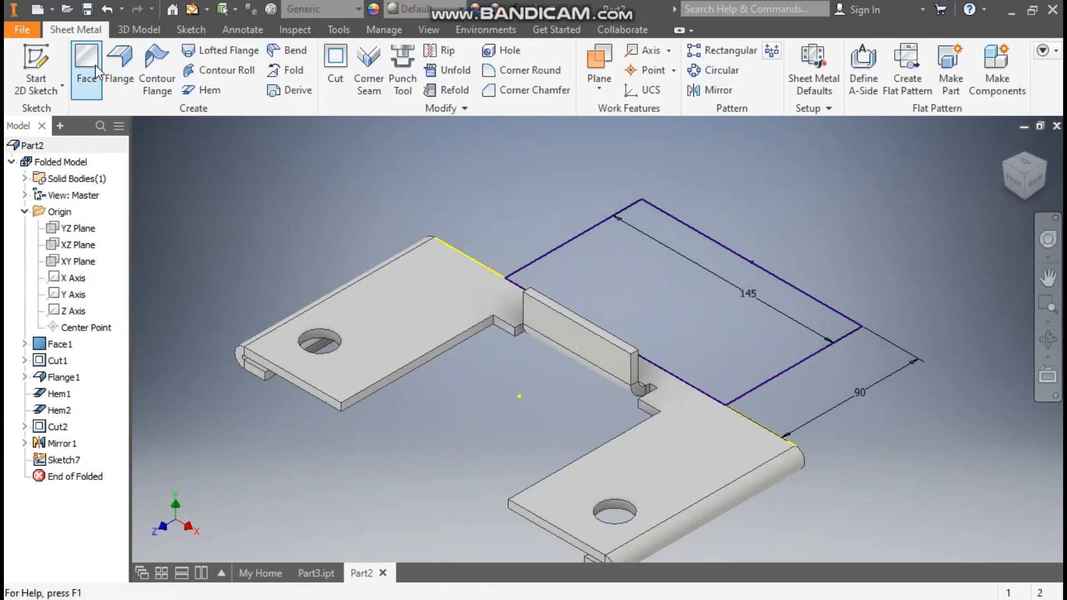
pyautogui.click(94, 65)
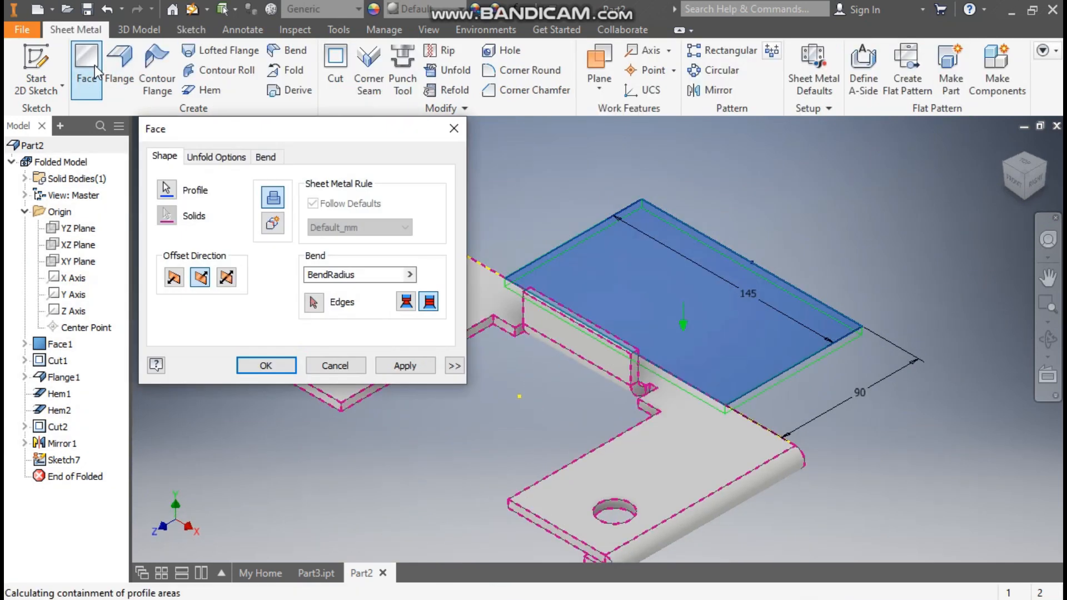
pyautogui.click(284, 363)
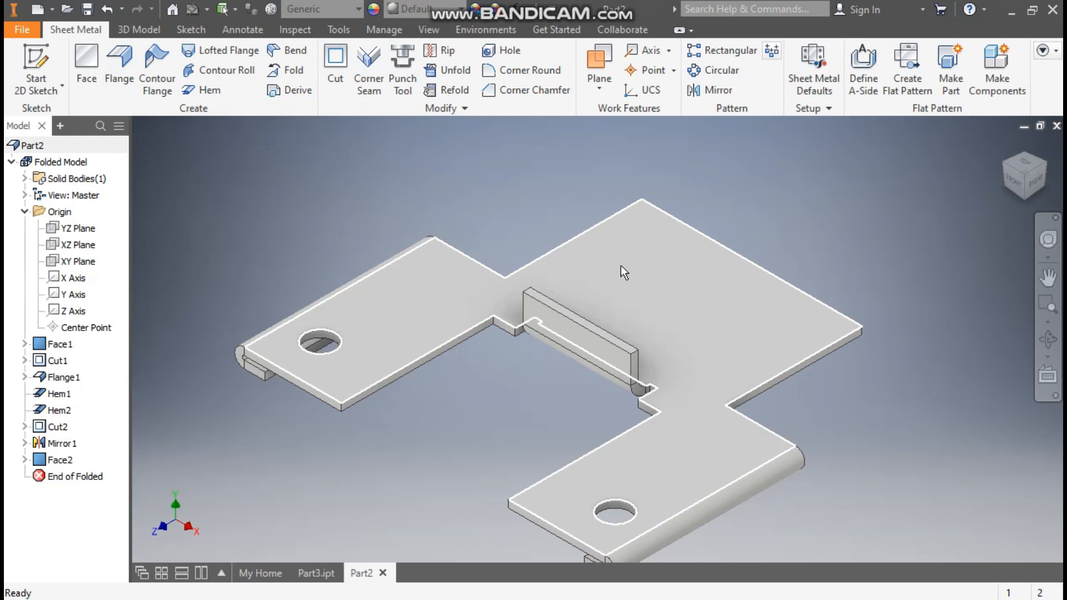
# Sketch a horizontal bend line across the width of the new rear extension's top face, about 30 mm from its outer edge.
pyautogui.click(666, 268)
pyautogui.click(785, 255)
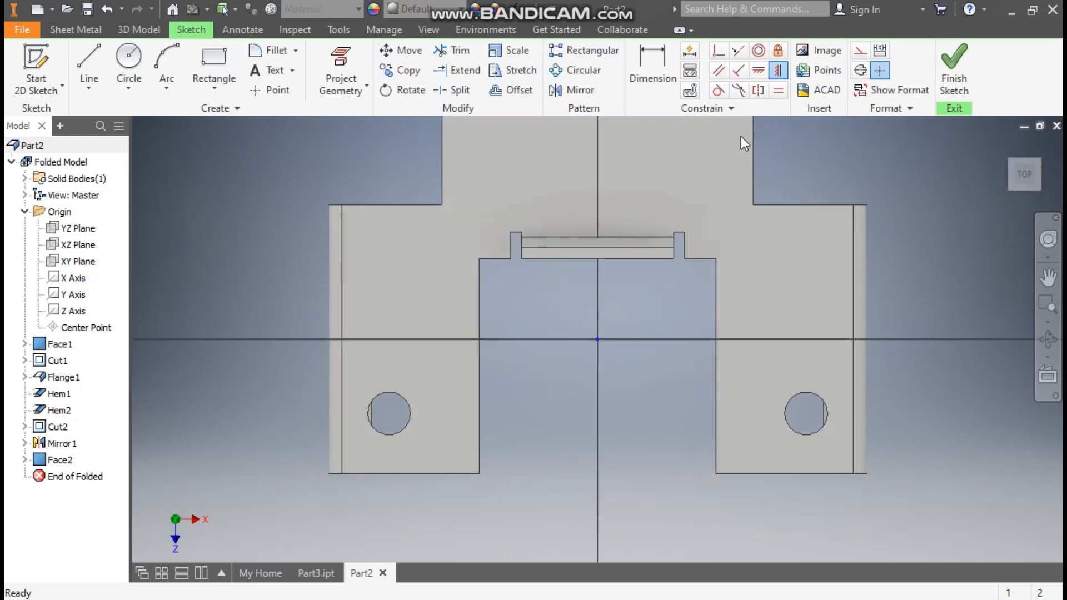
pyautogui.click(90, 61)
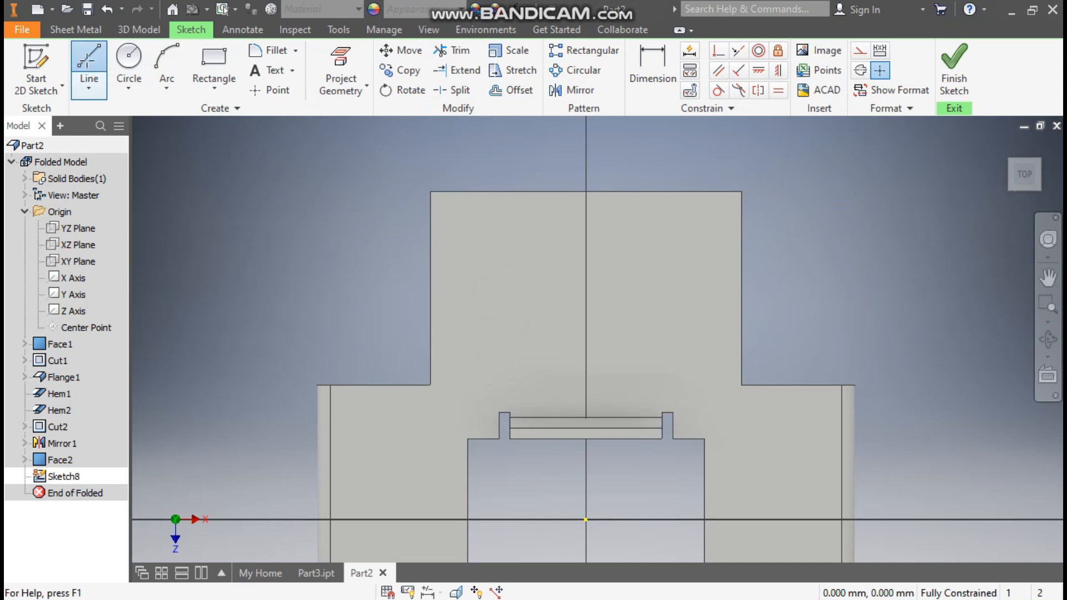
pyautogui.click(434, 256)
pyautogui.click(742, 255)
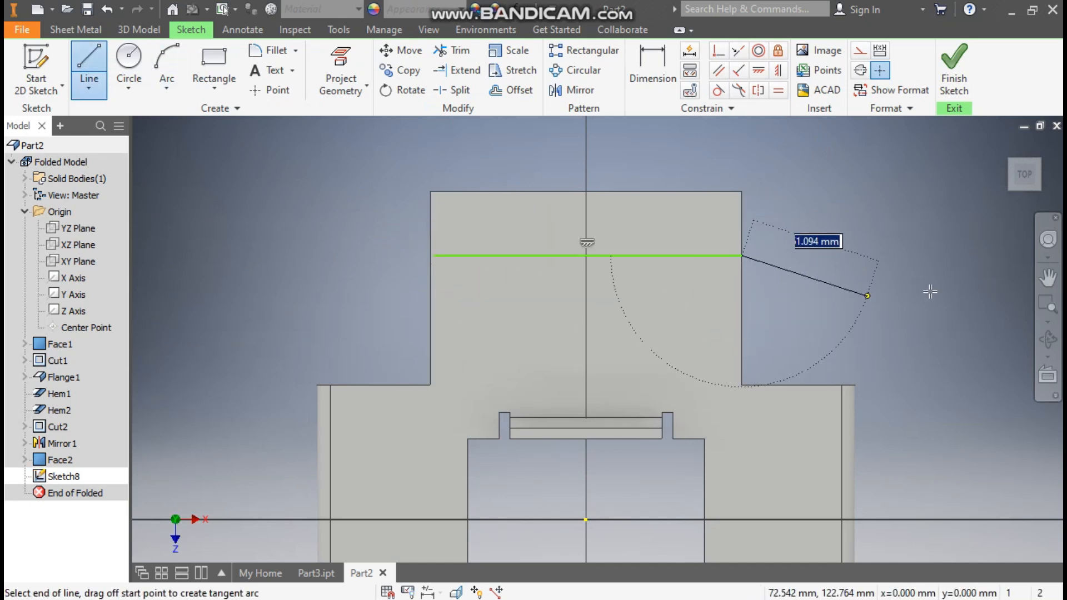
pyautogui.press('Escape')
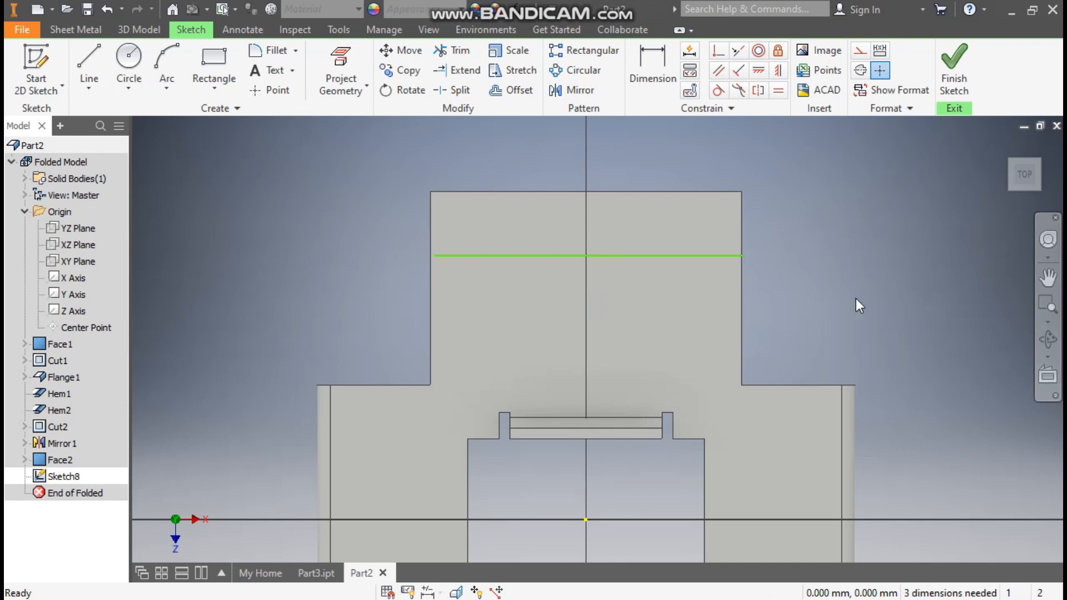
pyautogui.scroll(-3, 421, 248)
pyautogui.moveTo(441, 264); pyautogui.dragTo(439, 265)
pyautogui.scroll(2, 434, 245)
# Dimension the bend line 36 mm from the extension's outer edge.
pyautogui.click(652, 70)
pyautogui.click(644, 256)
pyautogui.click(651, 184)
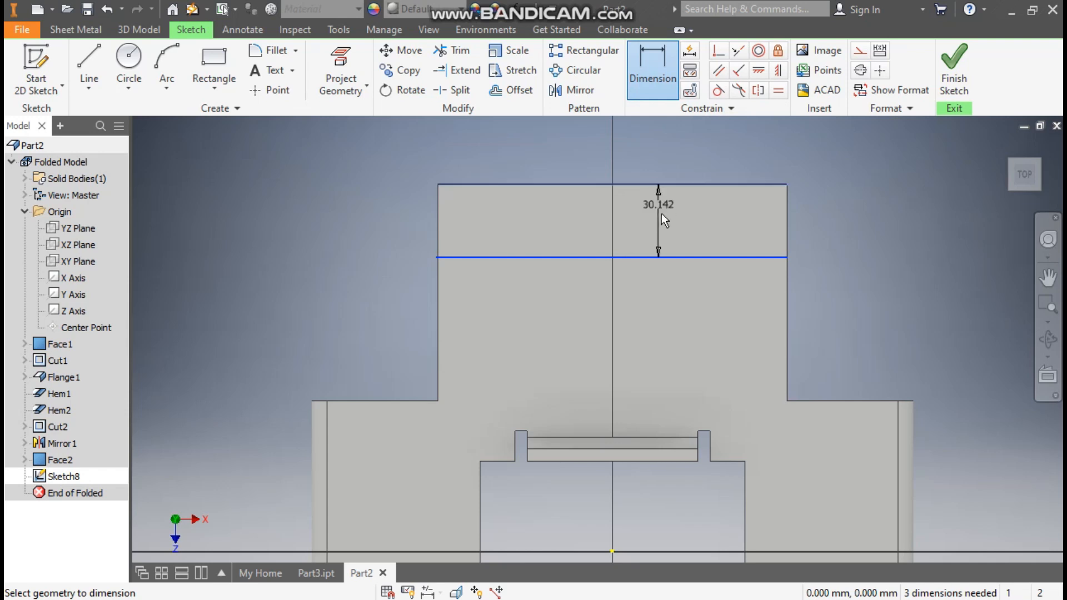
pyautogui.click(661, 213)
pyautogui.write('36')
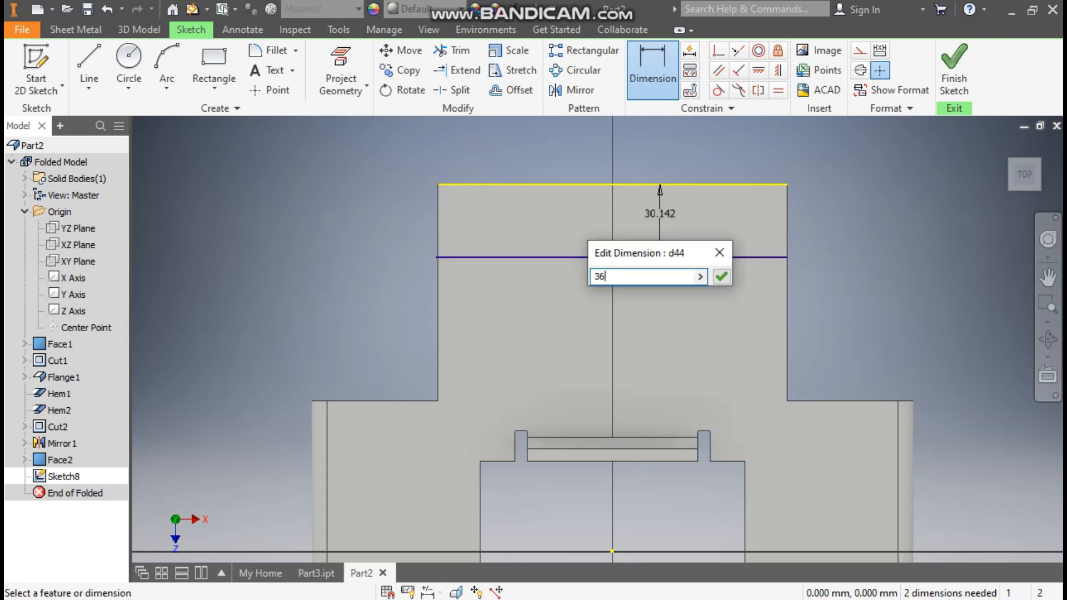
pyautogui.press('Return')
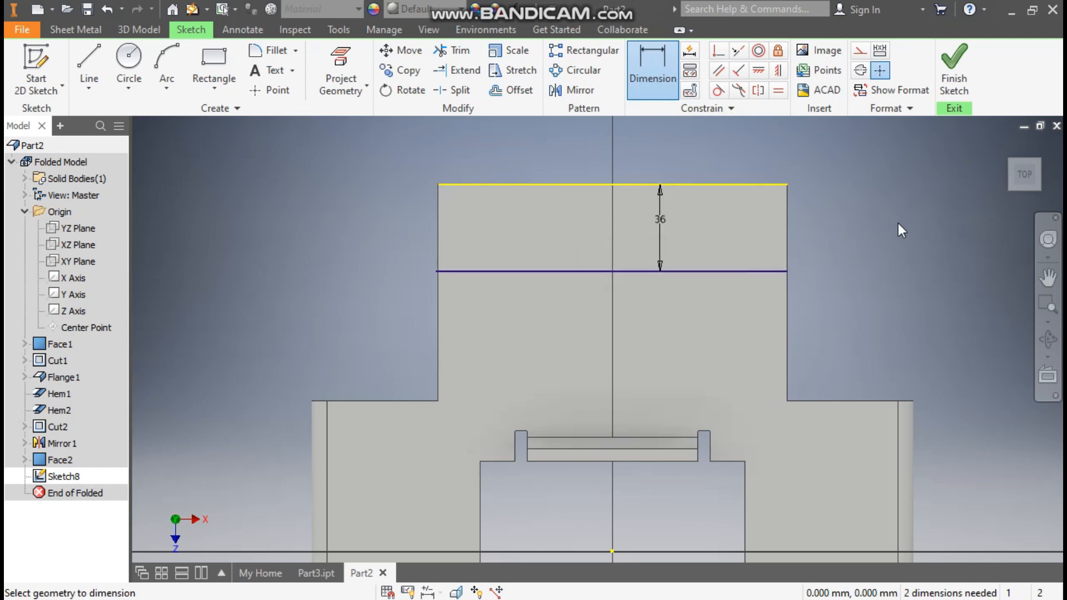
pyautogui.press('Escape')
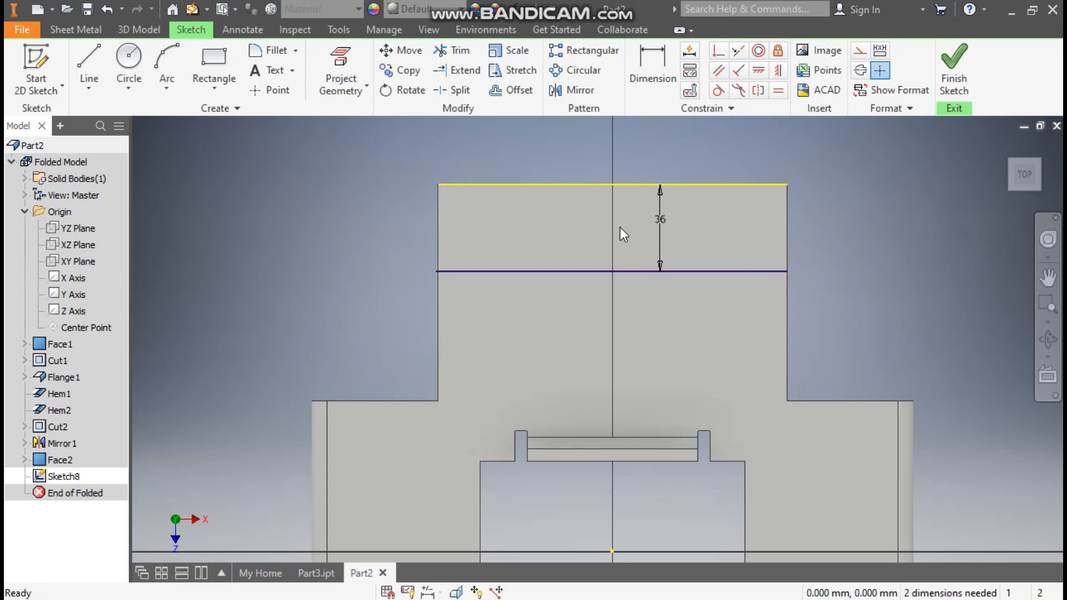
pyautogui.click(954, 65)
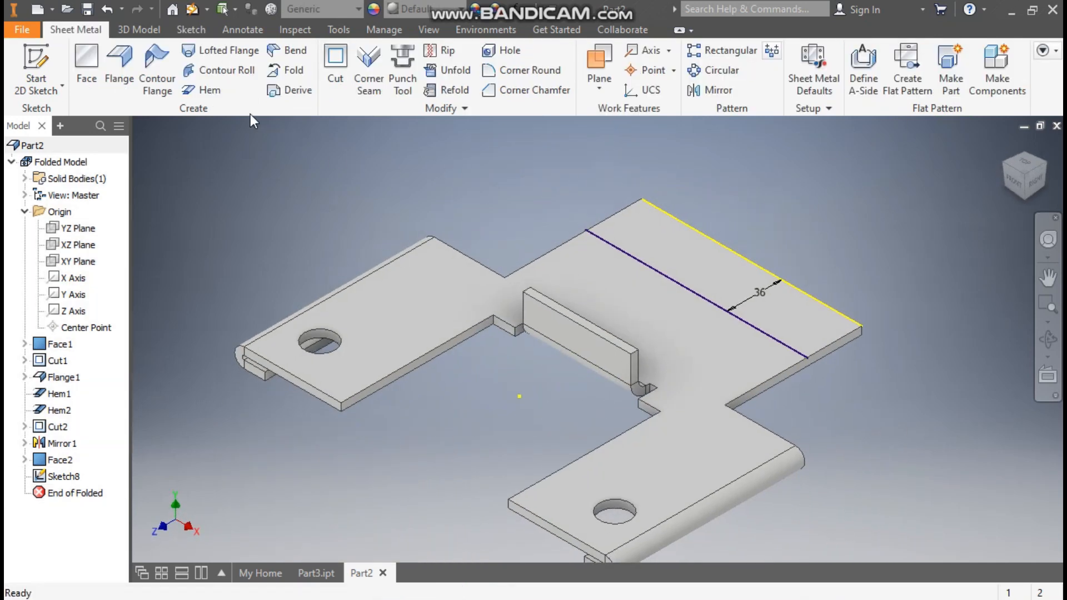
pyautogui.click(286, 70)
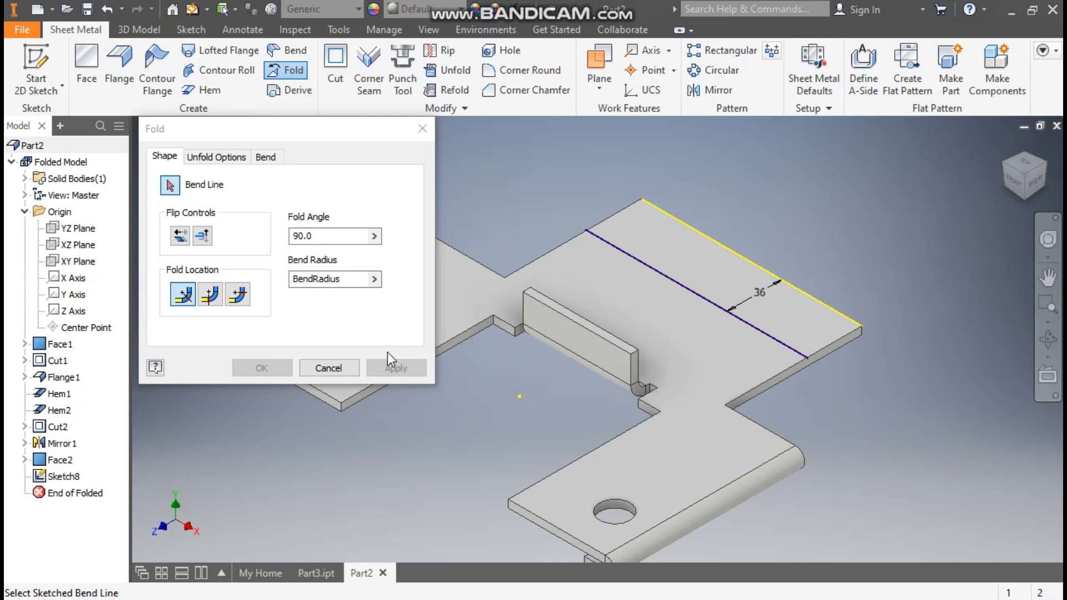
pyautogui.click(346, 369)
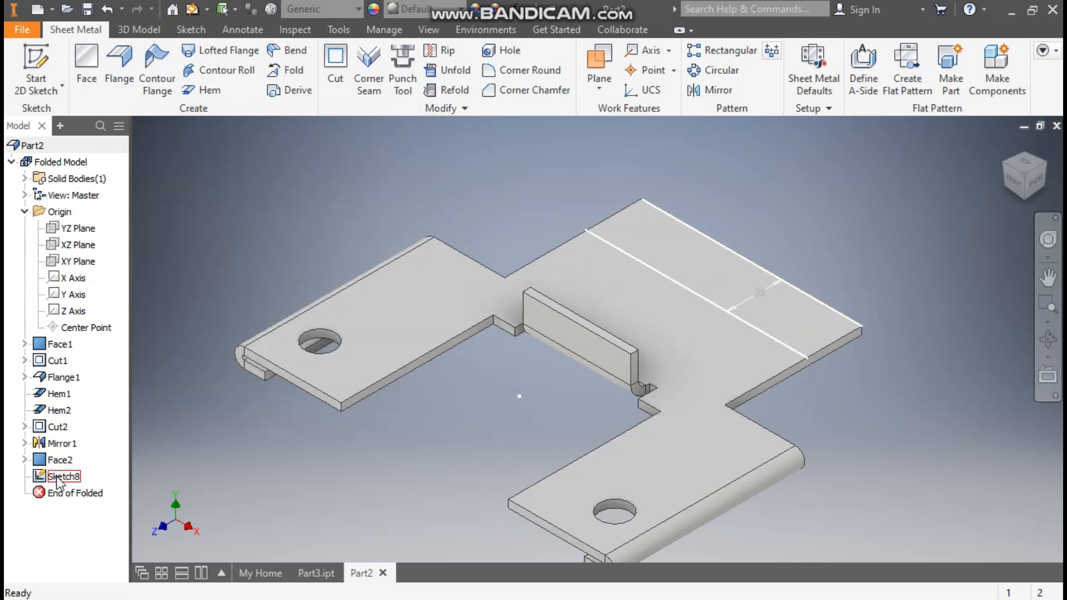
pyautogui.doubleClick(57, 477)
# Convert the projected outer edge to construction geometry and project the extension's left side edge into the bend line sketch.
pyautogui.click(562, 178)
pyautogui.click(860, 50)
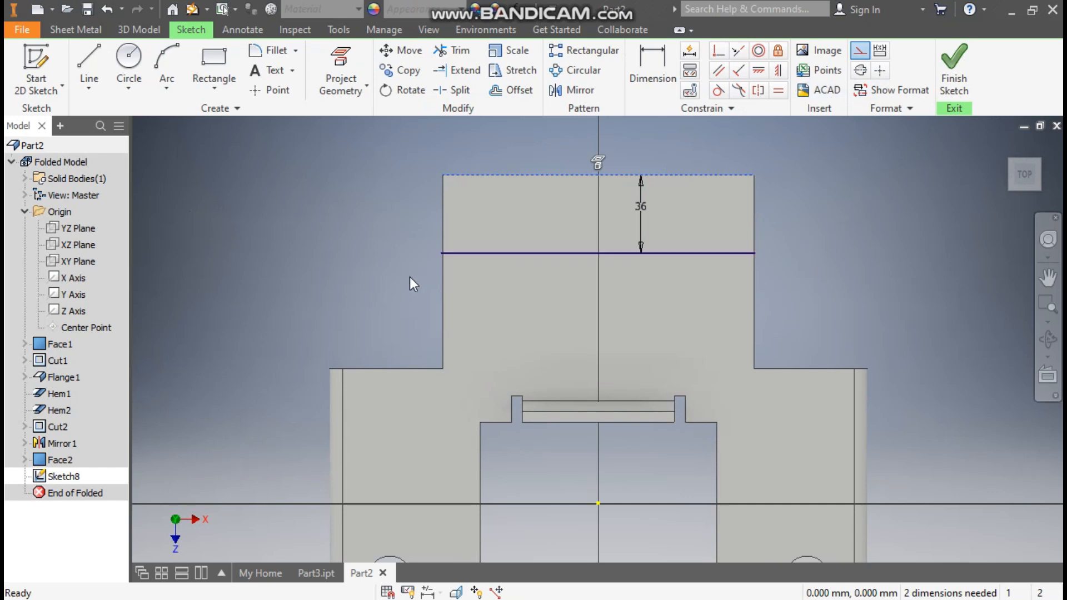
pyautogui.click(443, 238)
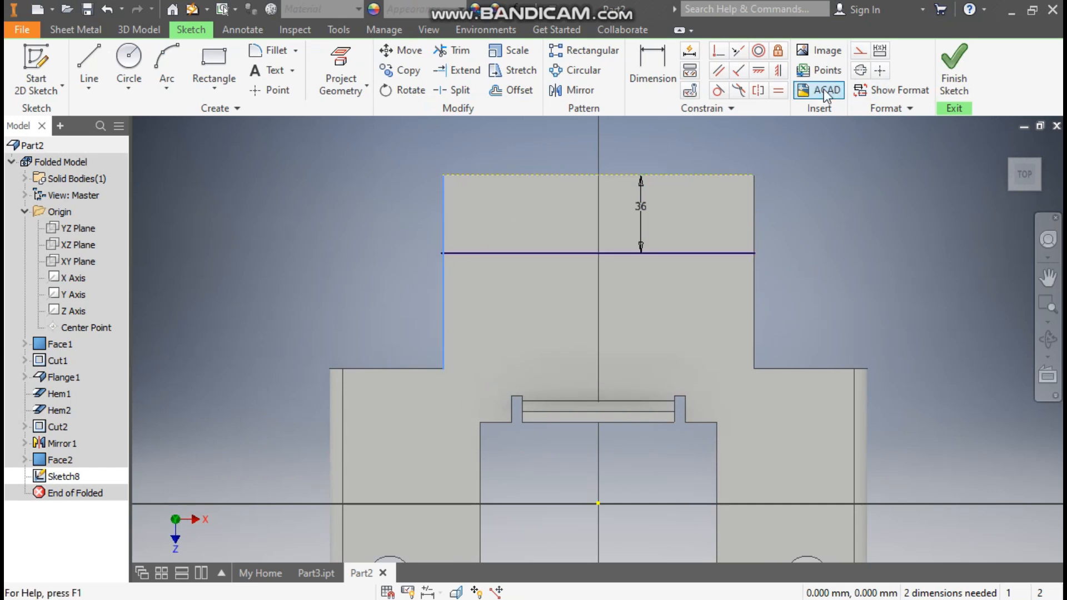
pyautogui.click(340, 65)
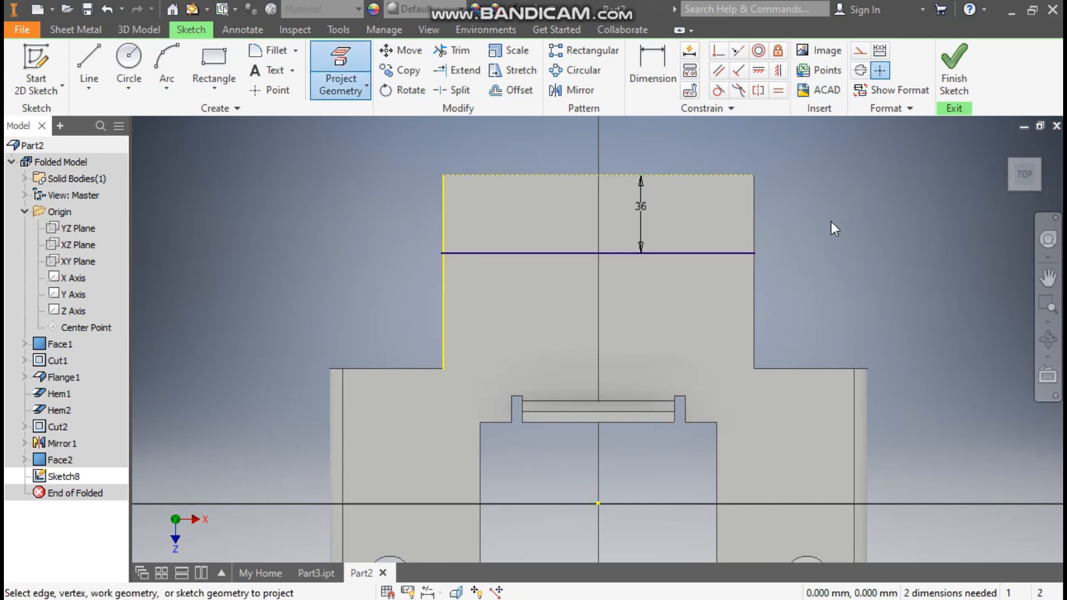
pyautogui.press('Escape')
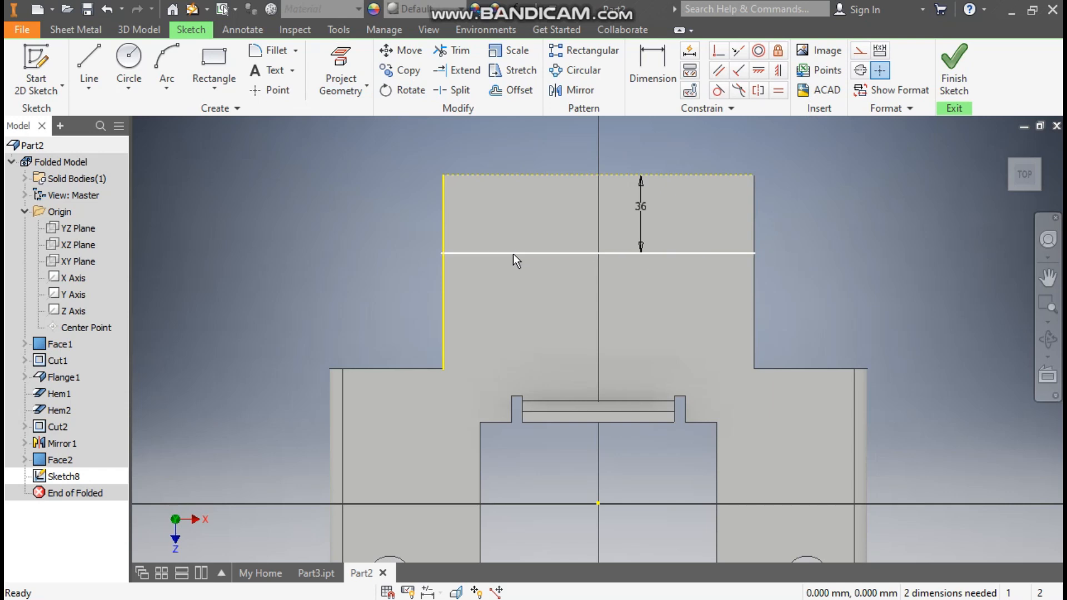
# Snap the bend line's left endpoint onto the projected side edge of the extension.
pyautogui.scroll(2, 464, 259)
pyautogui.scroll(5, 477, 246)
pyautogui.moveTo(459, 244); pyautogui.dragTo(497, 245)
pyautogui.scroll(-6, 478, 294)
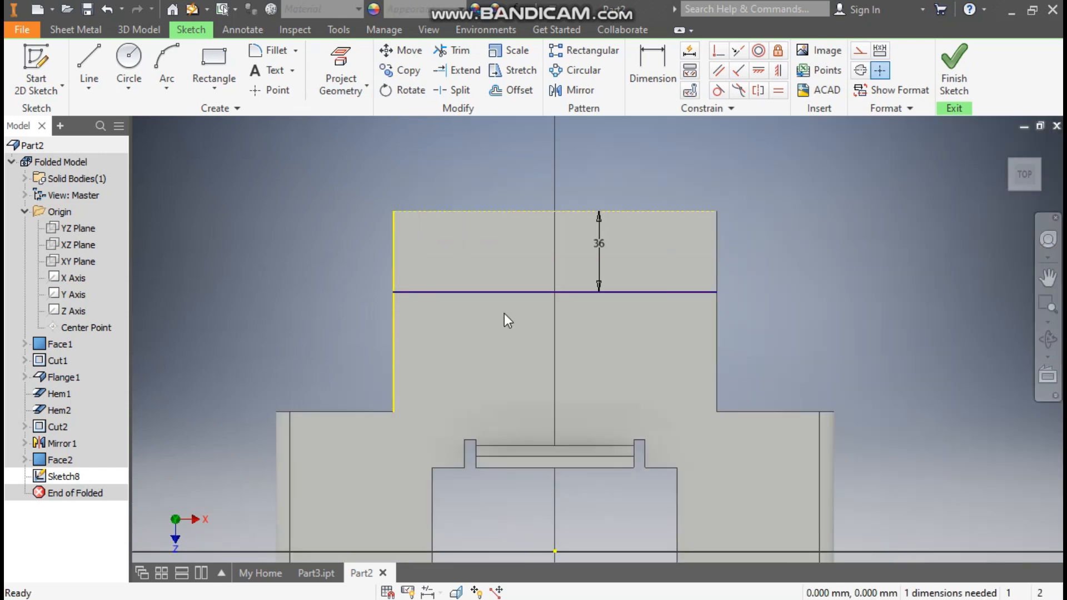
# Project the extension's right side edge and constrain the bend line's right endpoint coincident to it.
pyautogui.moveTo(717, 291); pyautogui.dragTo(658, 292)
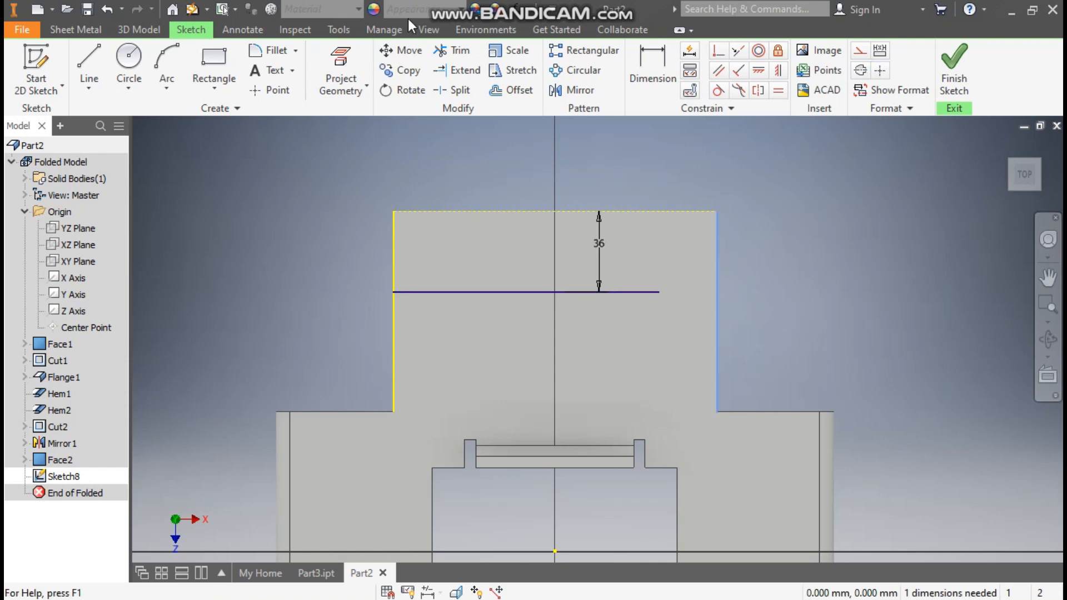
pyautogui.click(340, 57)
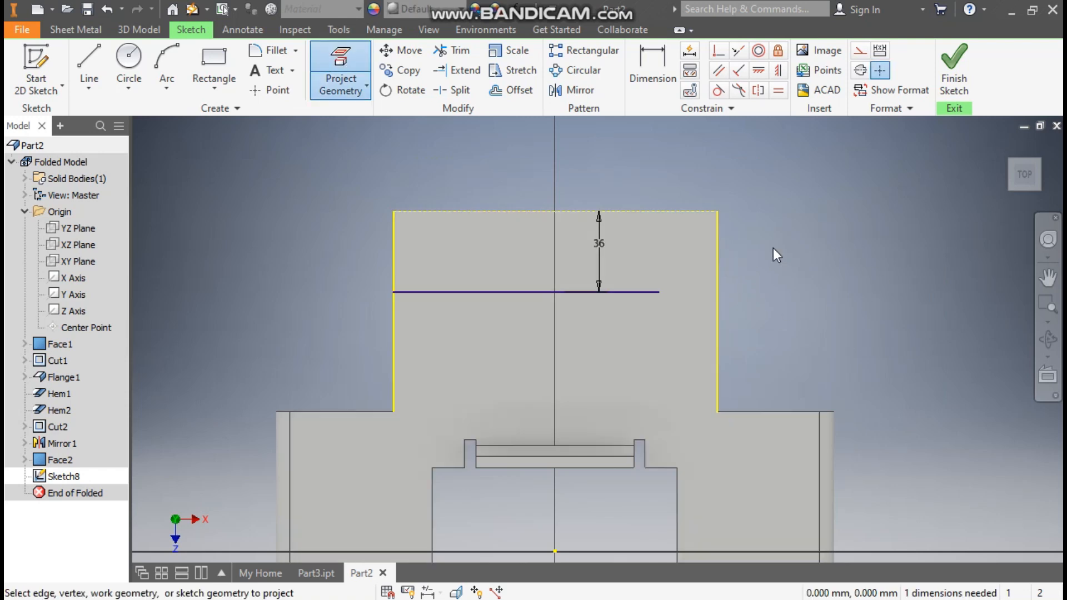
pyautogui.press('Escape')
pyautogui.click(719, 50)
pyautogui.click(659, 292)
pyautogui.click(717, 292)
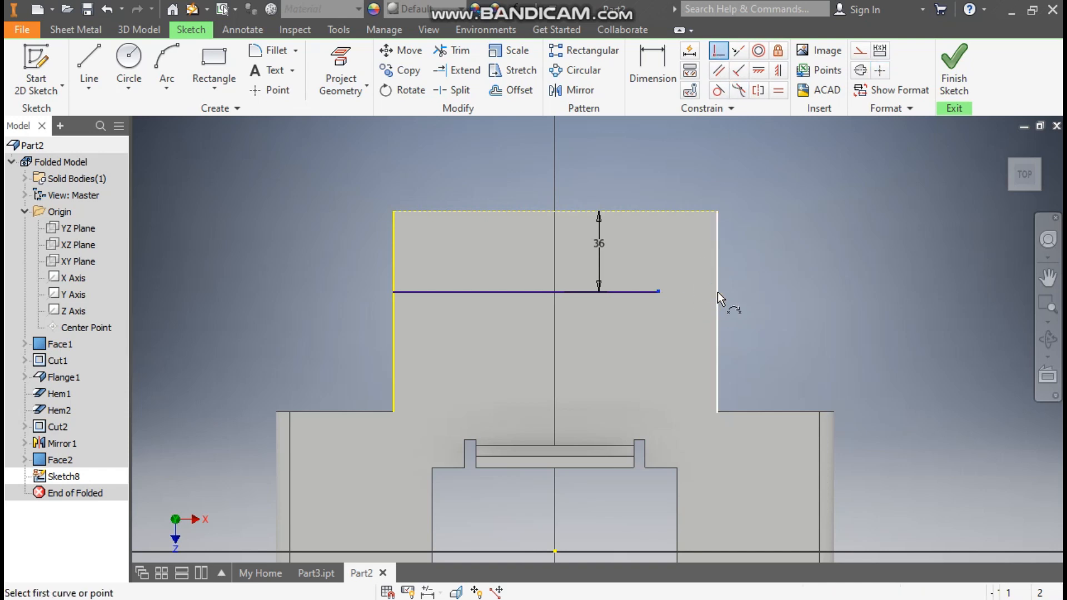
pyautogui.press('Escape')
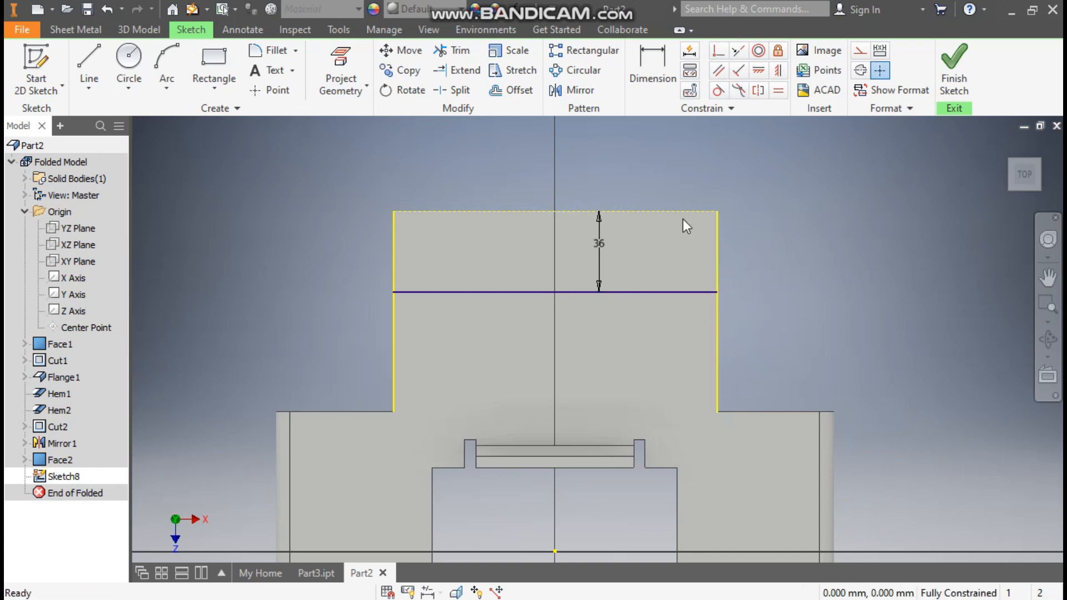
# Convert both projected side edges of the extension to construction geometry and finish the bend line sketch.
pyautogui.moveTo(392, 291)
pyautogui.mouseDown()
pyautogui.moveTo(367, 296)
pyautogui.moveTo(366, 309)
pyautogui.moveTo(395, 265)
pyautogui.moveTo(394, 293)
pyautogui.mouseUp()
pyautogui.click(867, 51)
pyautogui.click(744, 240)
pyautogui.click(719, 250)
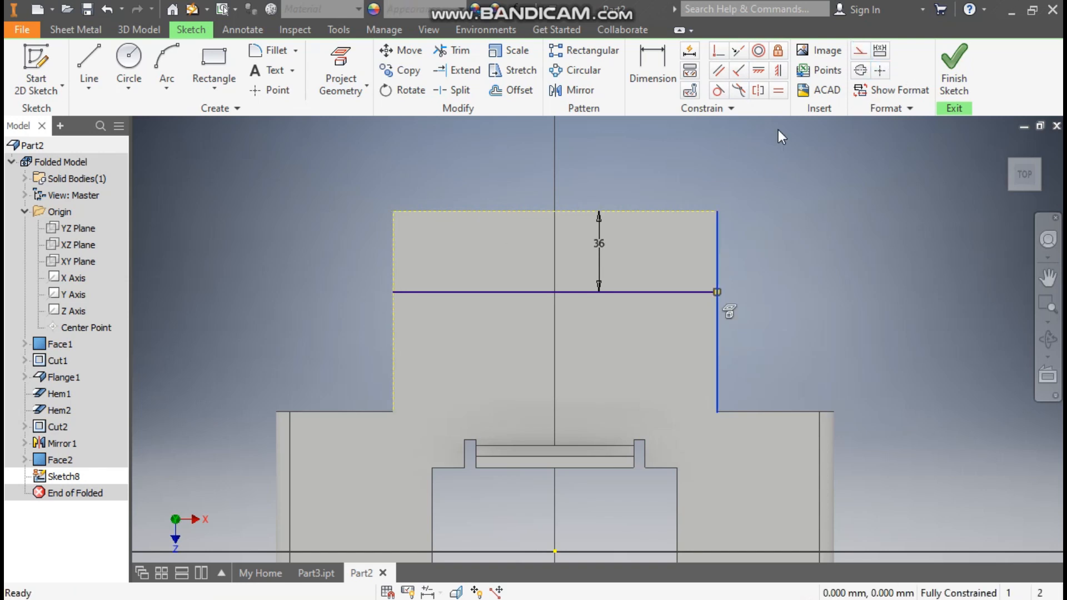
pyautogui.click(860, 51)
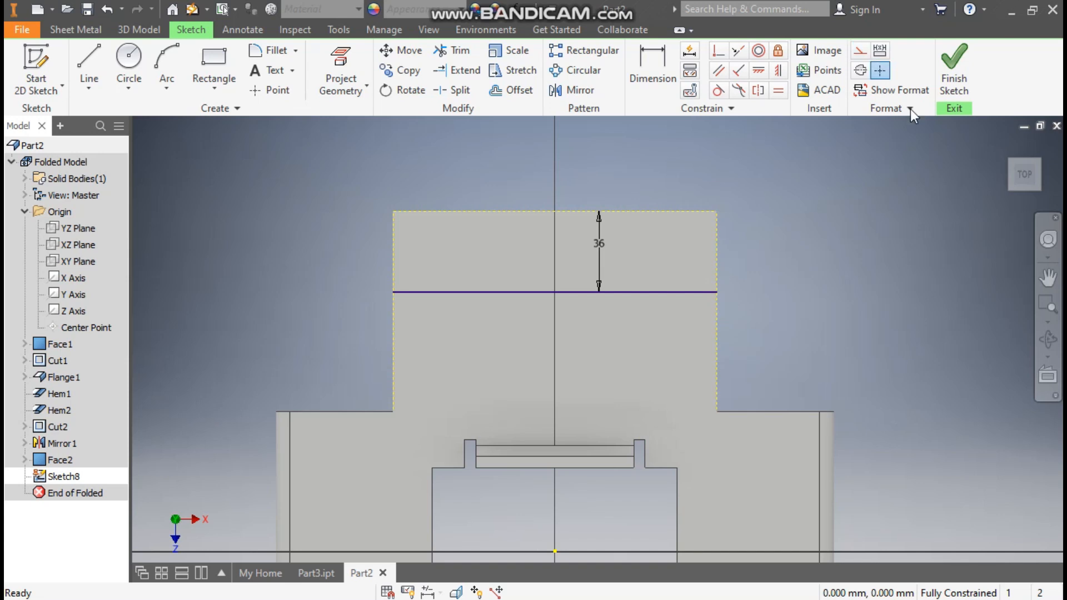
pyautogui.click(954, 67)
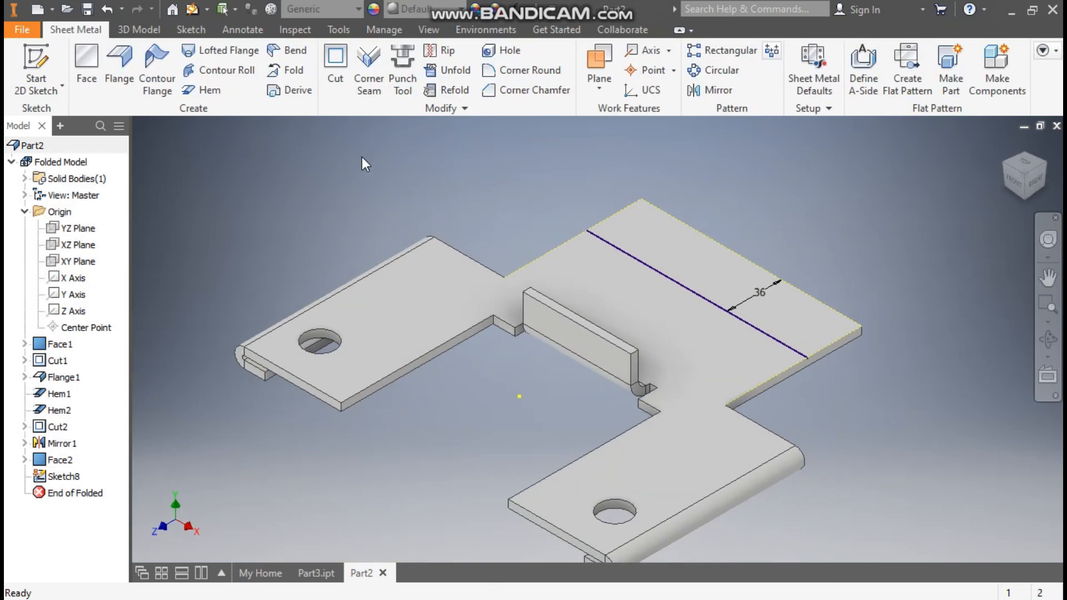
# Fold the rear extension upward 90 degrees along the sketched bend line, using the default bend radius.
pyautogui.click(287, 71)
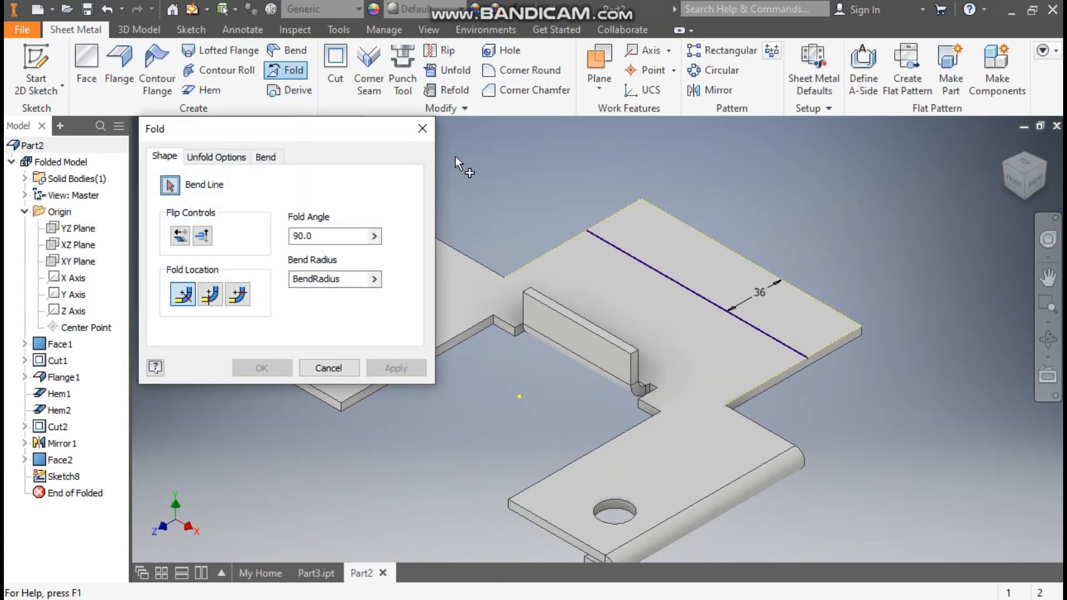
pyautogui.click(605, 239)
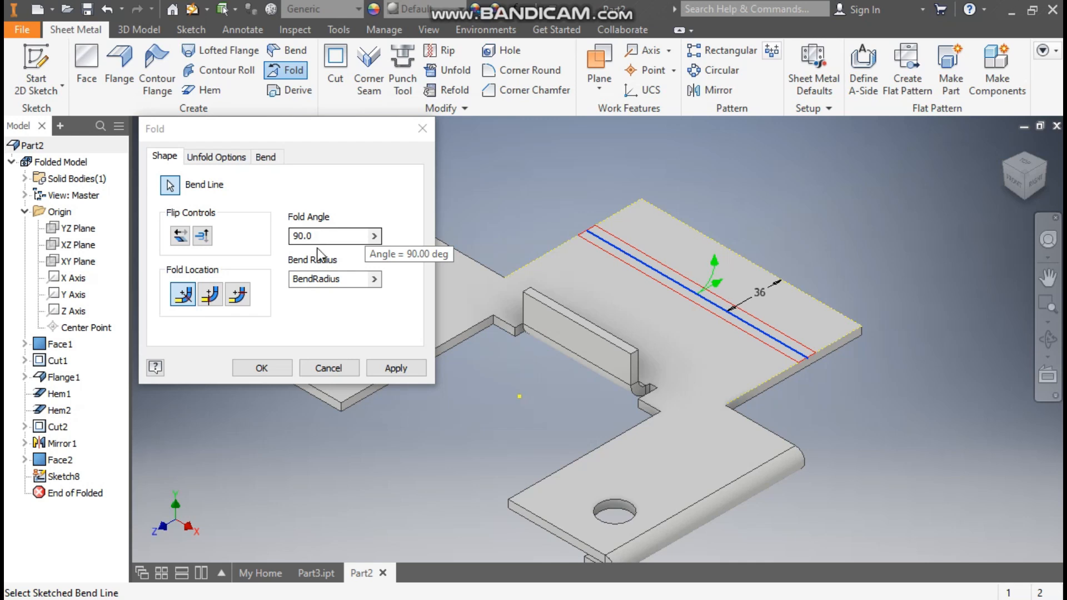
pyautogui.click(381, 365)
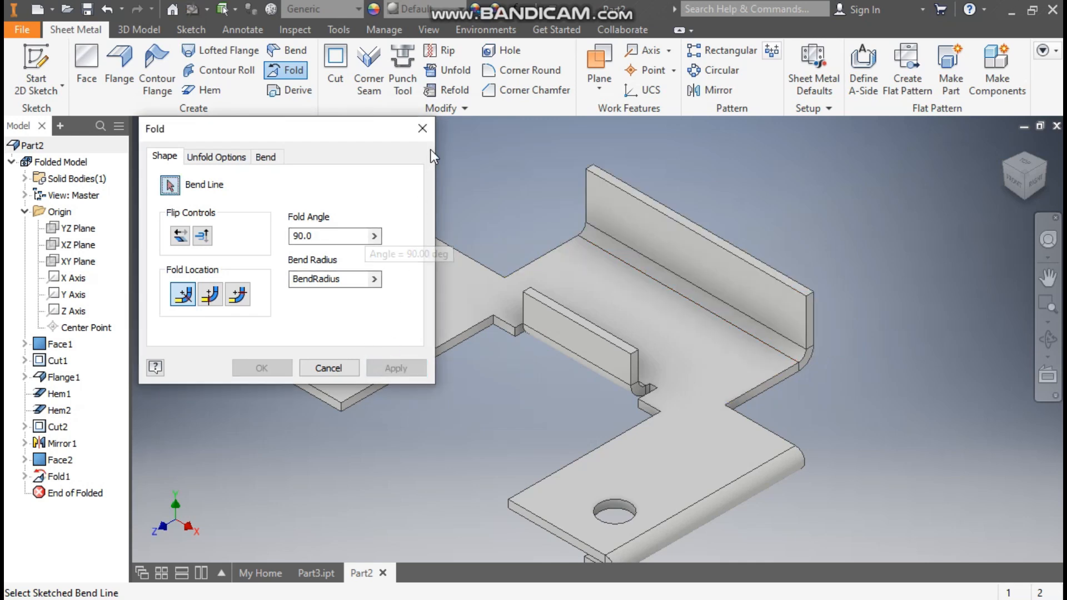
pyautogui.click(428, 133)
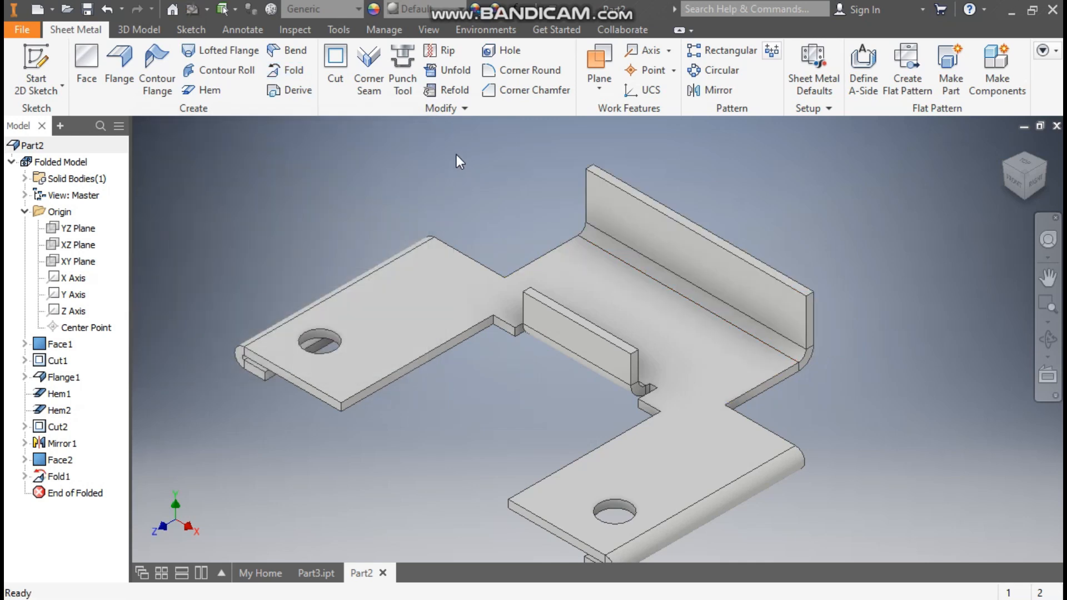
# On the folded rear wall's front face, sketch a closed triangle from the left edge to the upper-right corner and back along the upper edge.
pyautogui.click(675, 243)
pyautogui.click(795, 231)
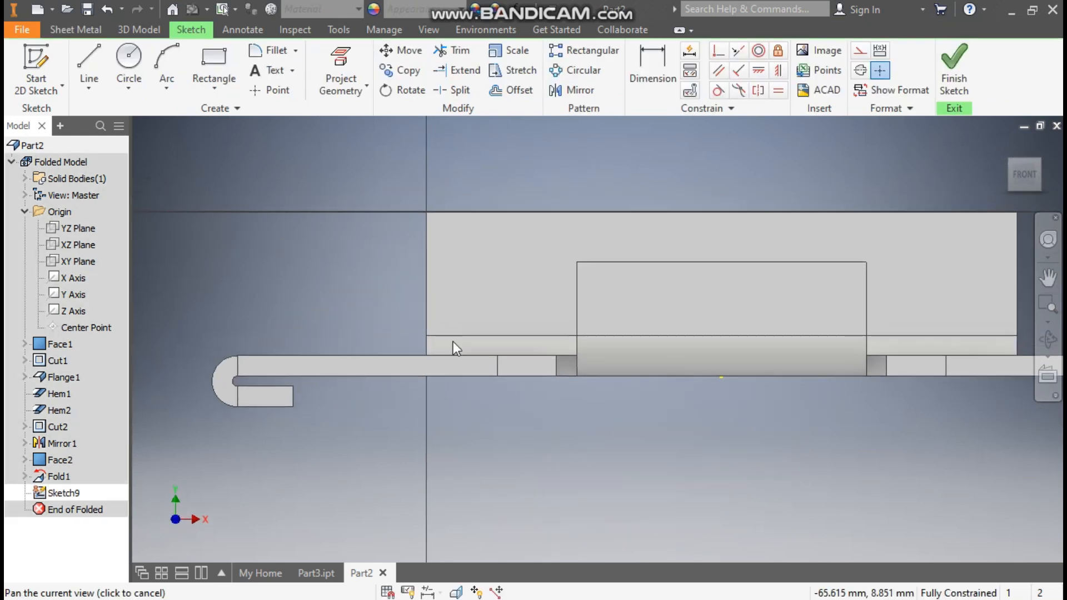
pyautogui.click(89, 66)
pyautogui.click(426, 211)
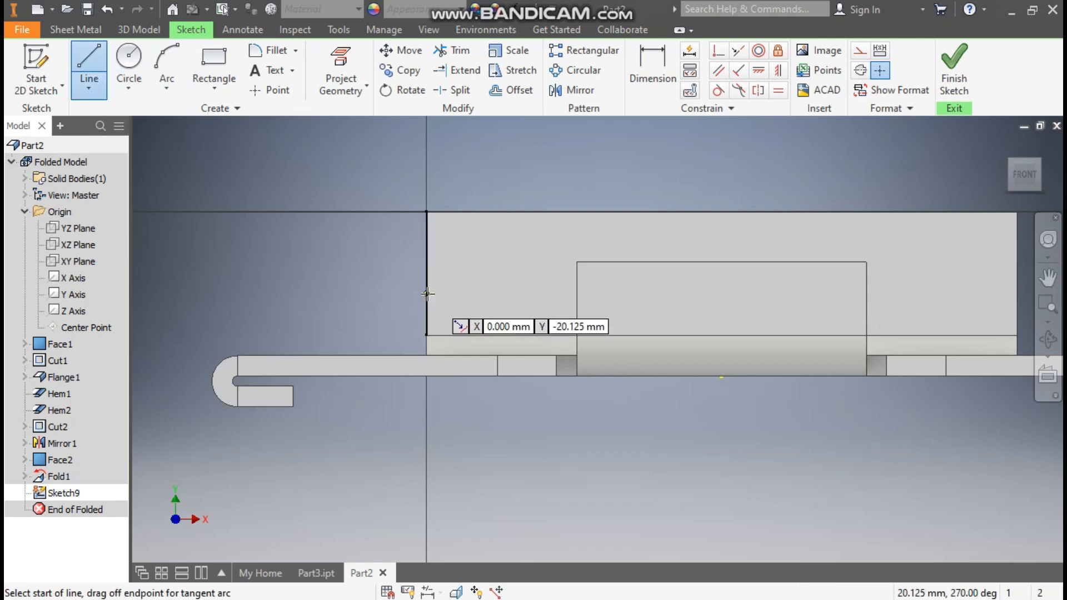
pyautogui.click(426, 293)
pyautogui.moveTo(984, 224); pyautogui.dragTo(843, 225, button='middle')
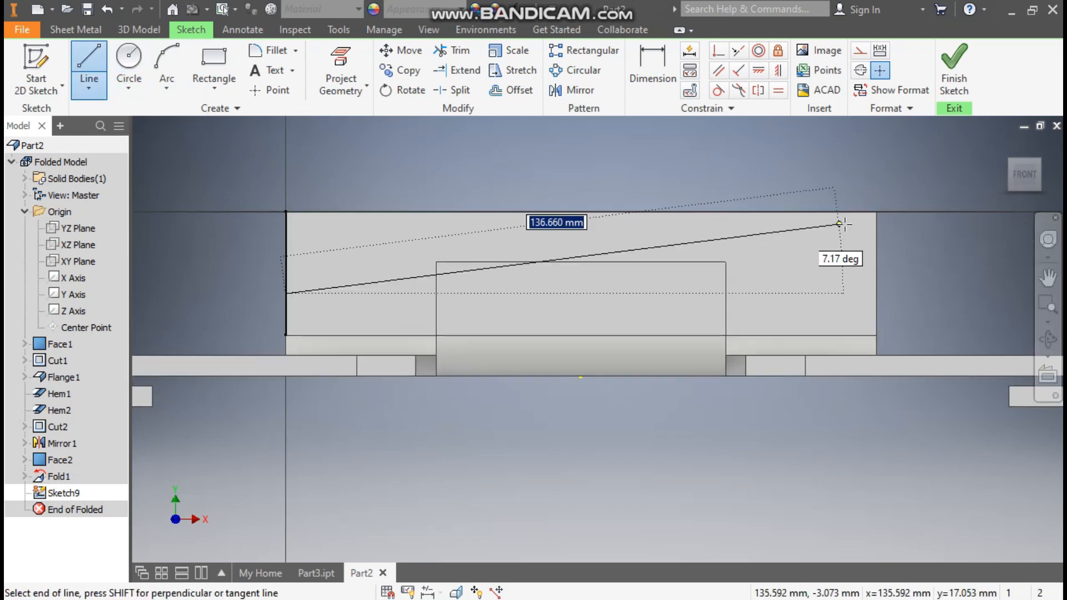
pyautogui.click(876, 212)
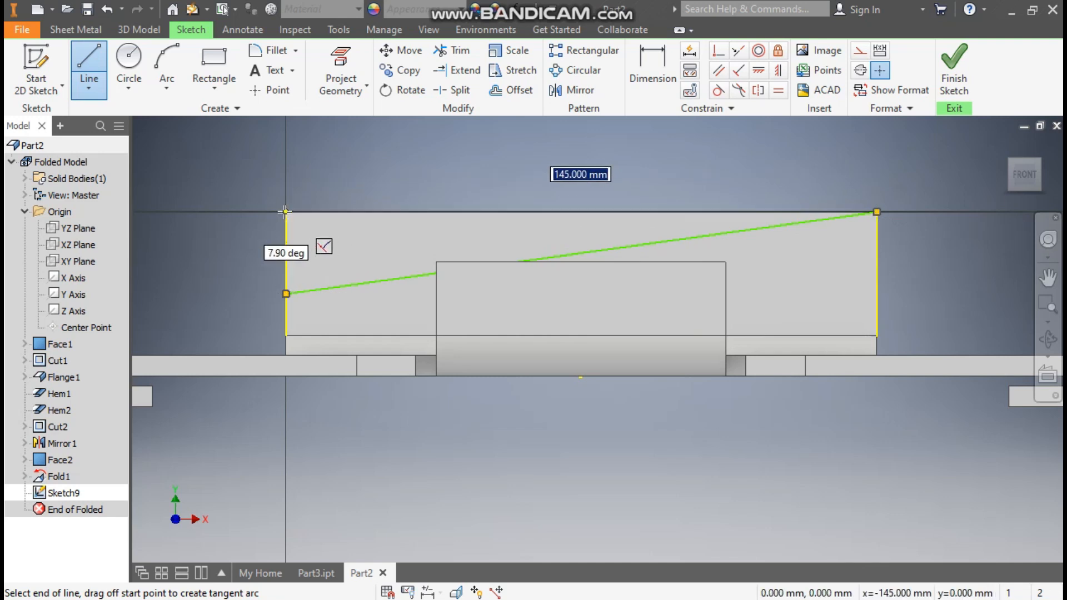
pyautogui.click(286, 211)
pyautogui.click(286, 294)
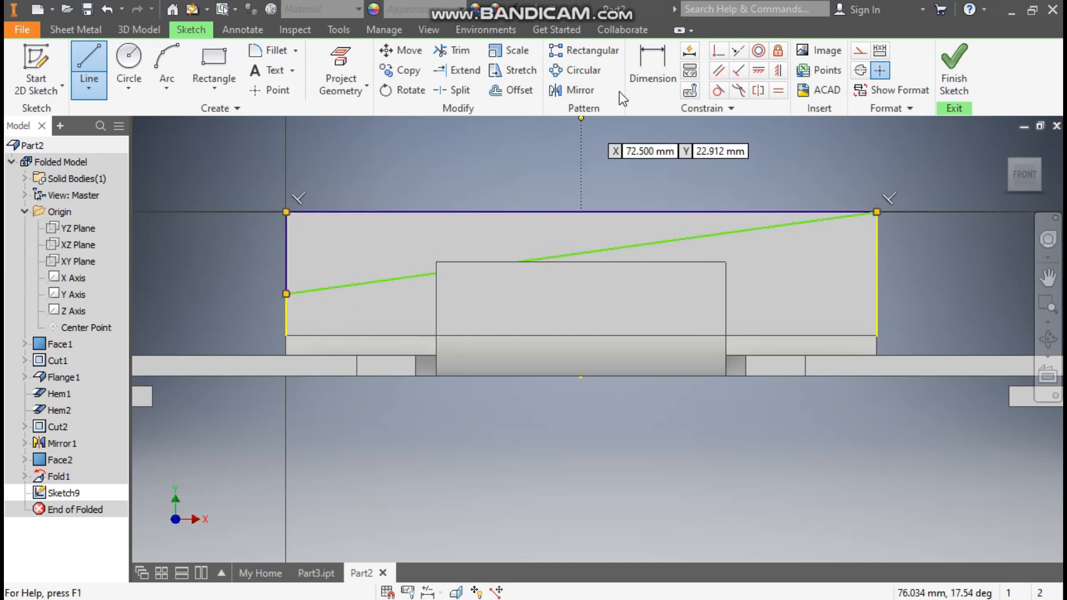
# Dimension the sloped line's left endpoint 10 mm above the base plate's top face and finish the sketch.
pyautogui.click(651, 59)
pyautogui.click(285, 295)
pyautogui.click(282, 357)
pyautogui.click(245, 330)
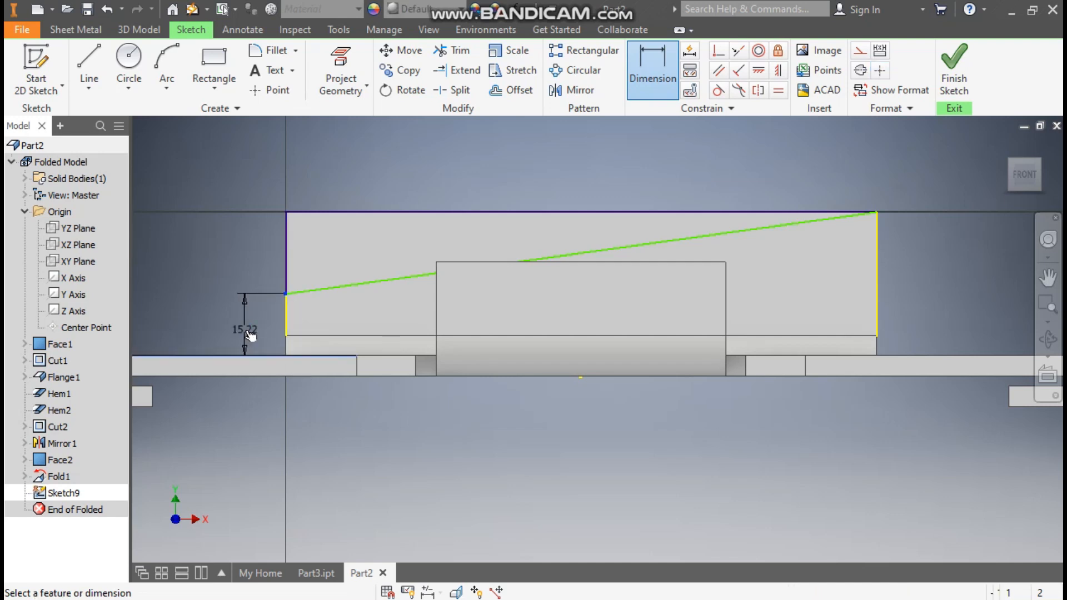
pyautogui.write('10')
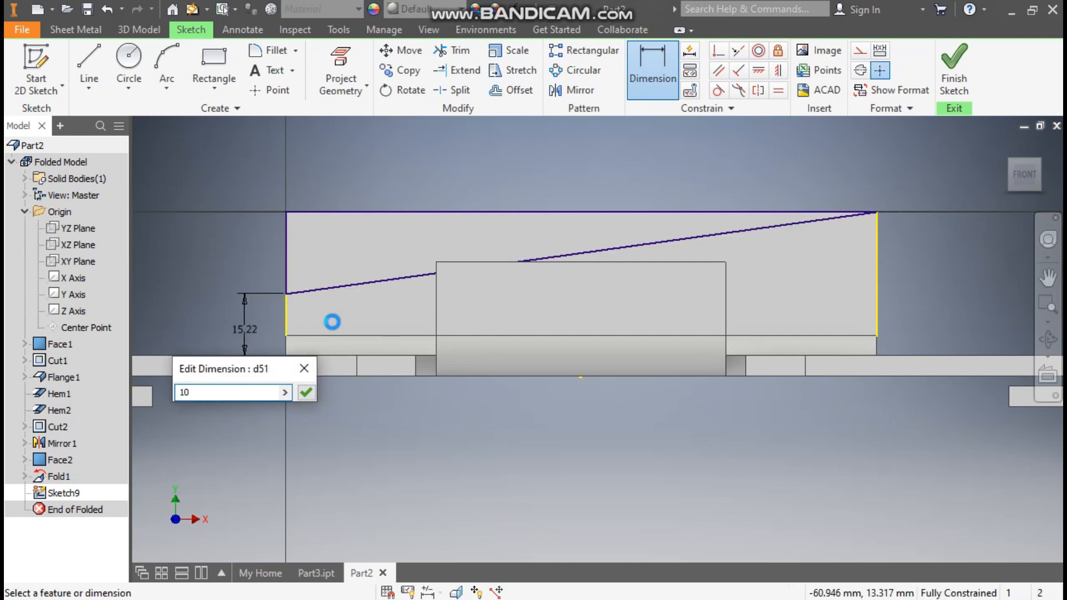
pyautogui.press('Return')
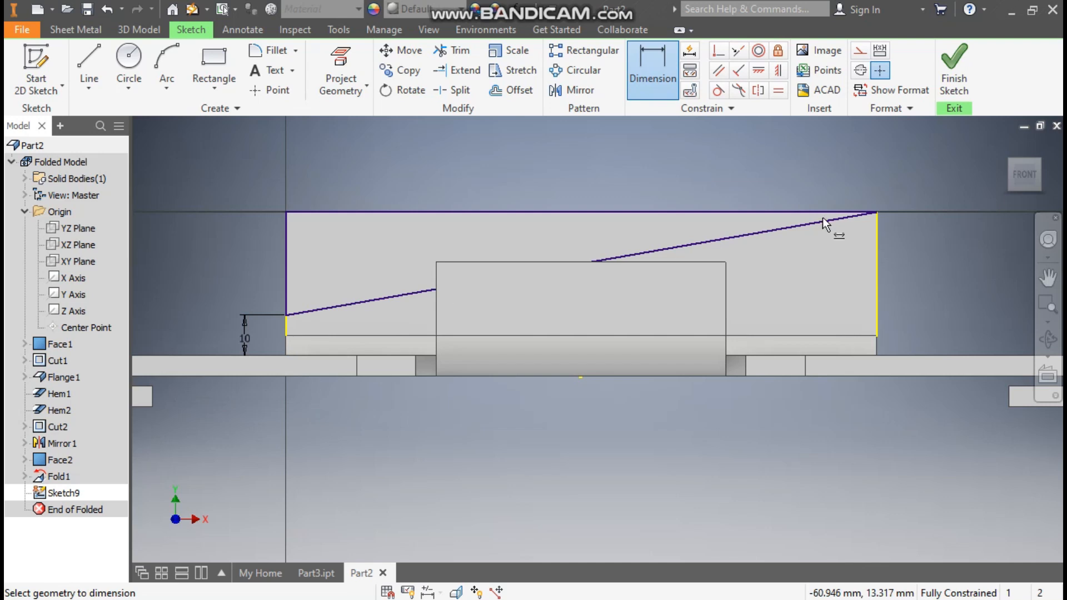
pyautogui.click(953, 66)
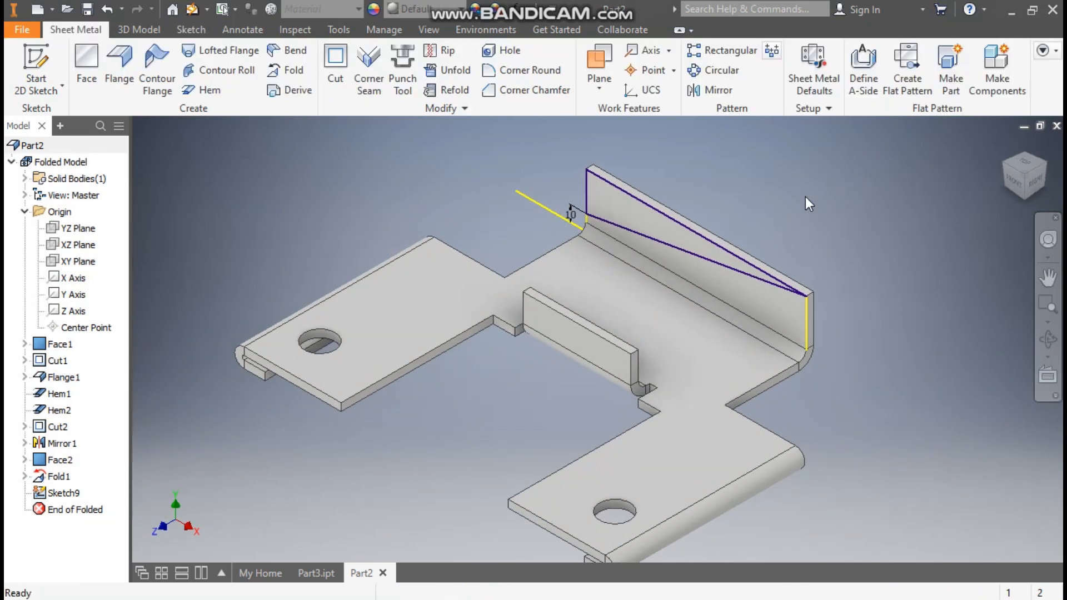
# Cut the triangular profile through the folded rear wall by the sheet thickness.
pyautogui.scroll(3, 613, 184)
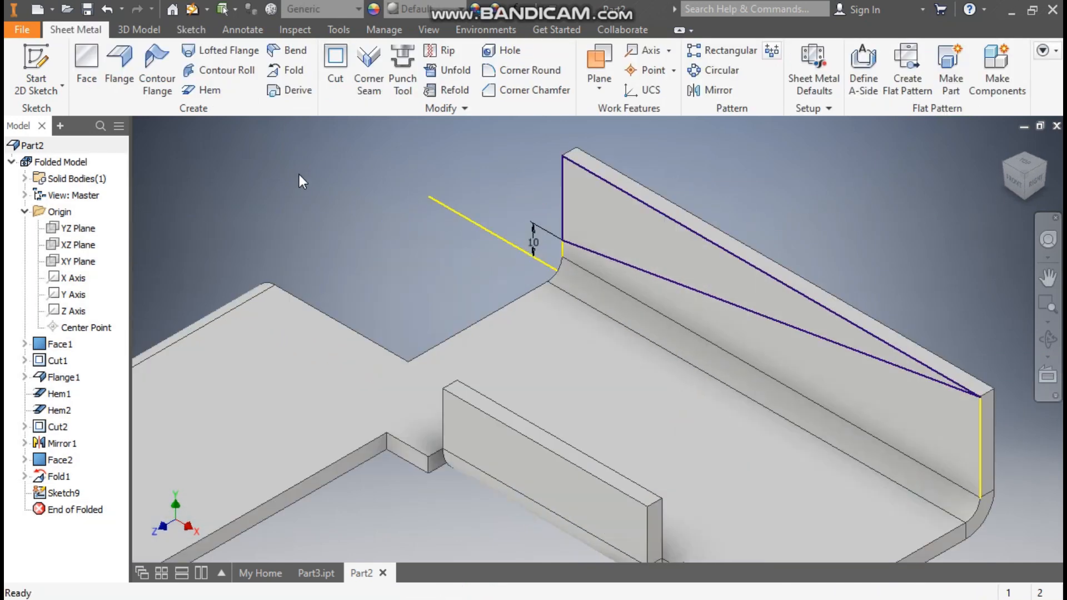
pyautogui.click(335, 69)
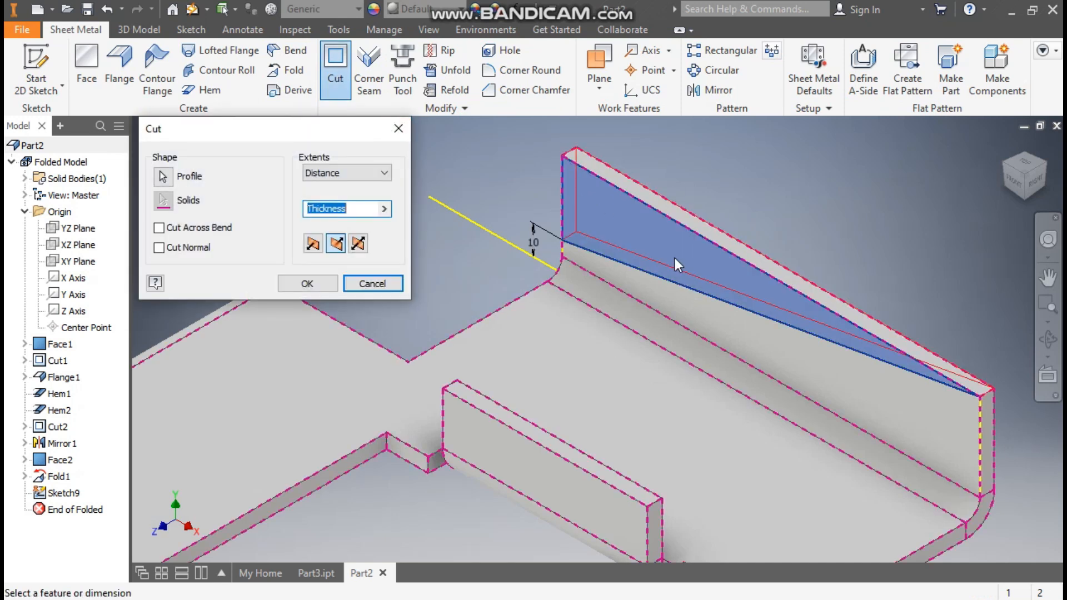
pyautogui.click(312, 284)
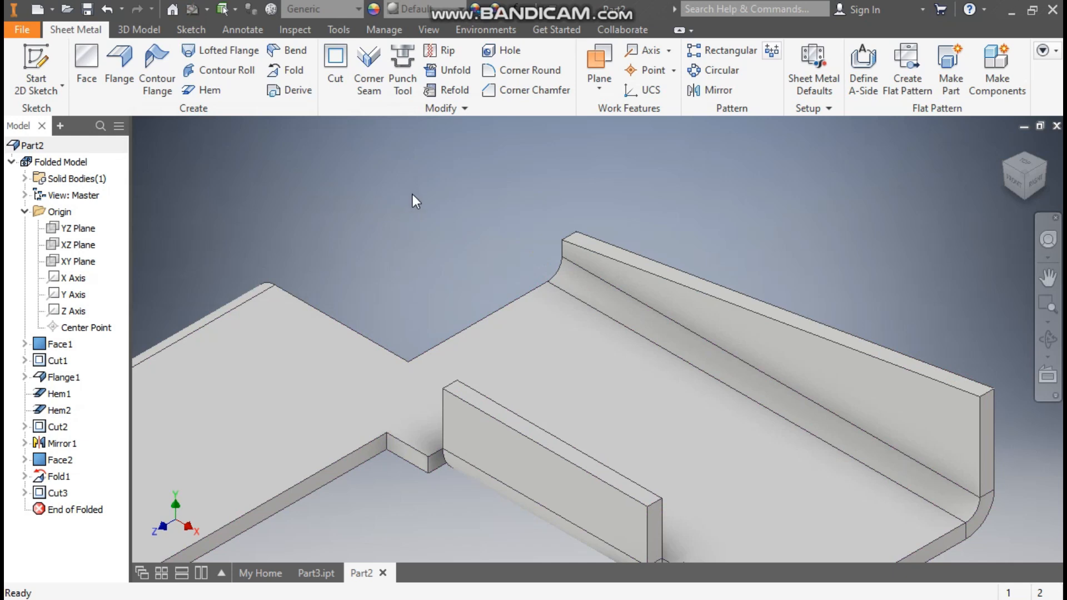
# Start a sketch on the base plate's top face and draw a vertical center-to-center slot about 14 mm wide on the rear extension's left half.
pyautogui.scroll(3, 413, 195)
pyautogui.click(545, 286)
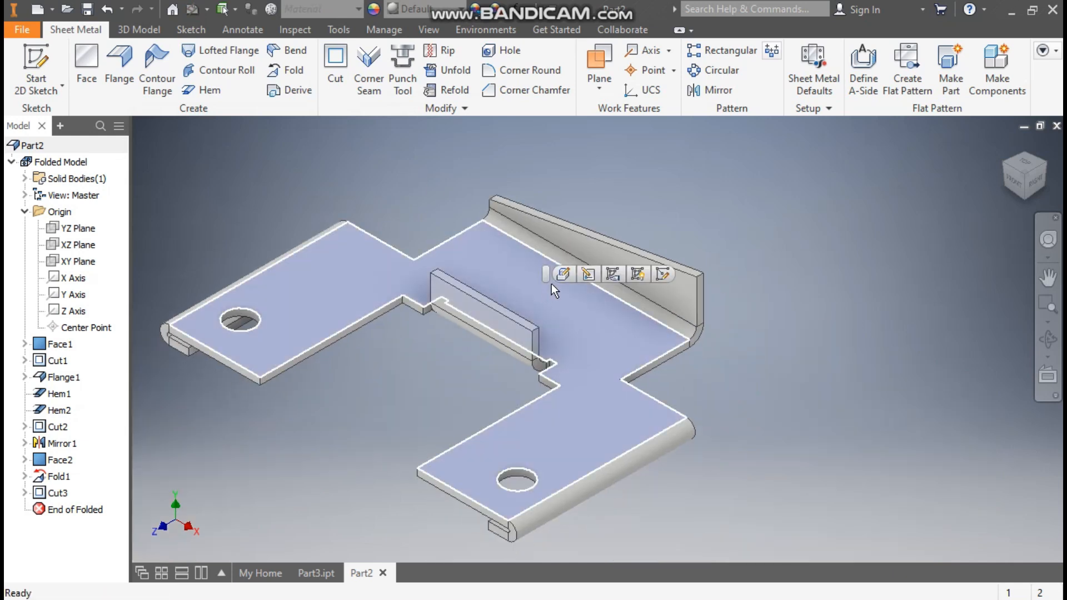
pyautogui.press('s')
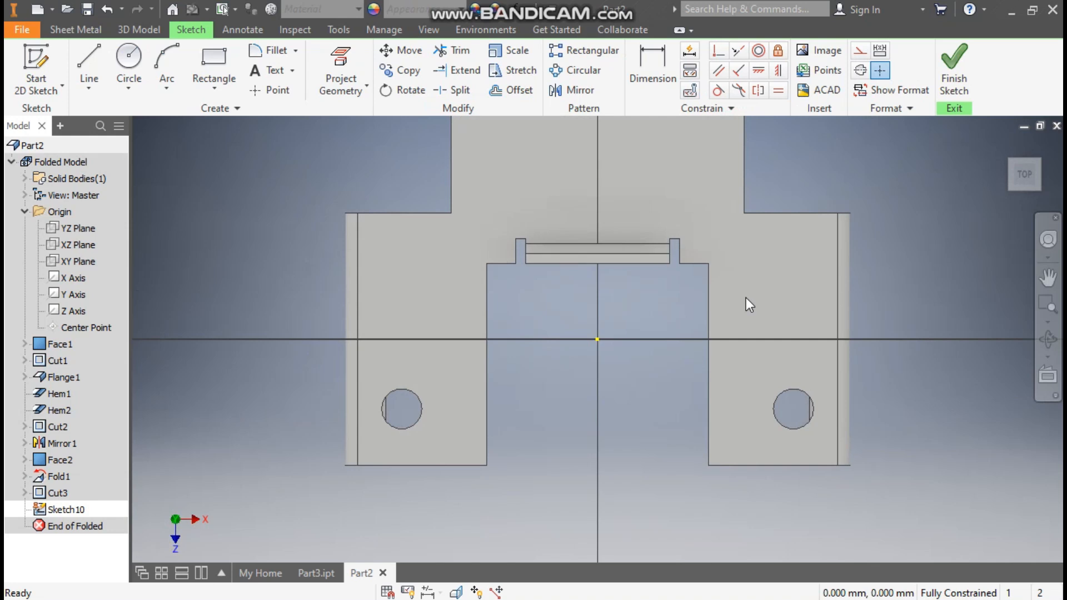
pyautogui.moveTo(568, 301); pyautogui.dragTo(580, 416, button='middle')
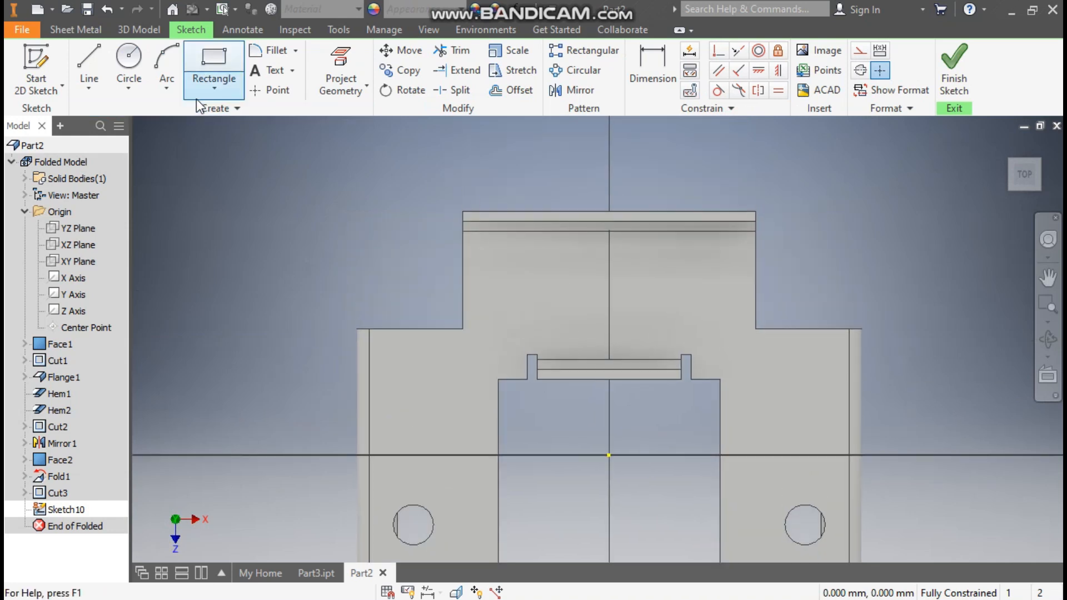
pyautogui.click(210, 83)
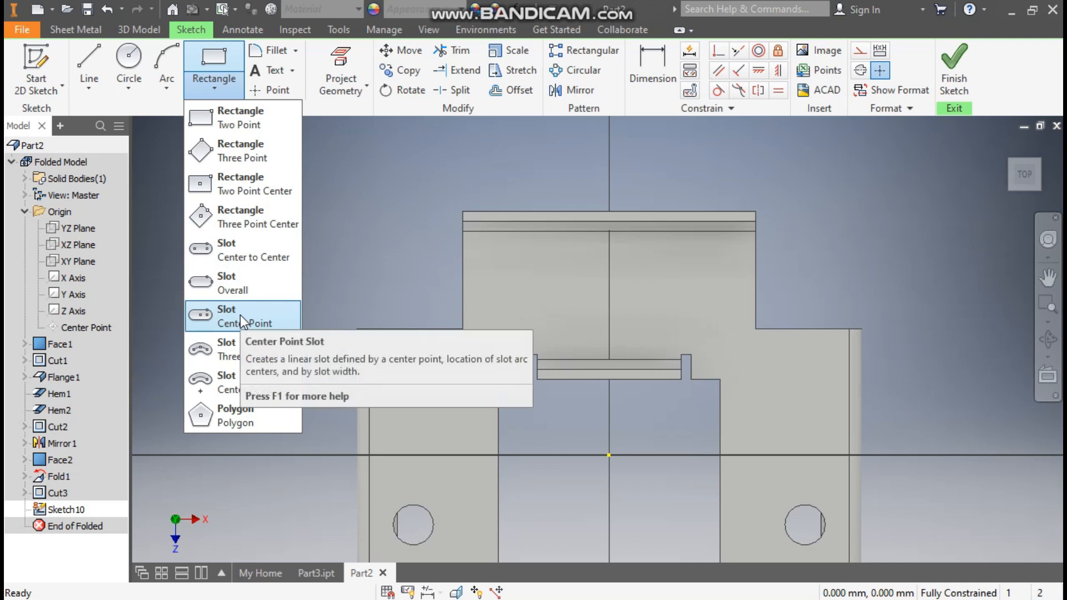
pyautogui.click(245, 247)
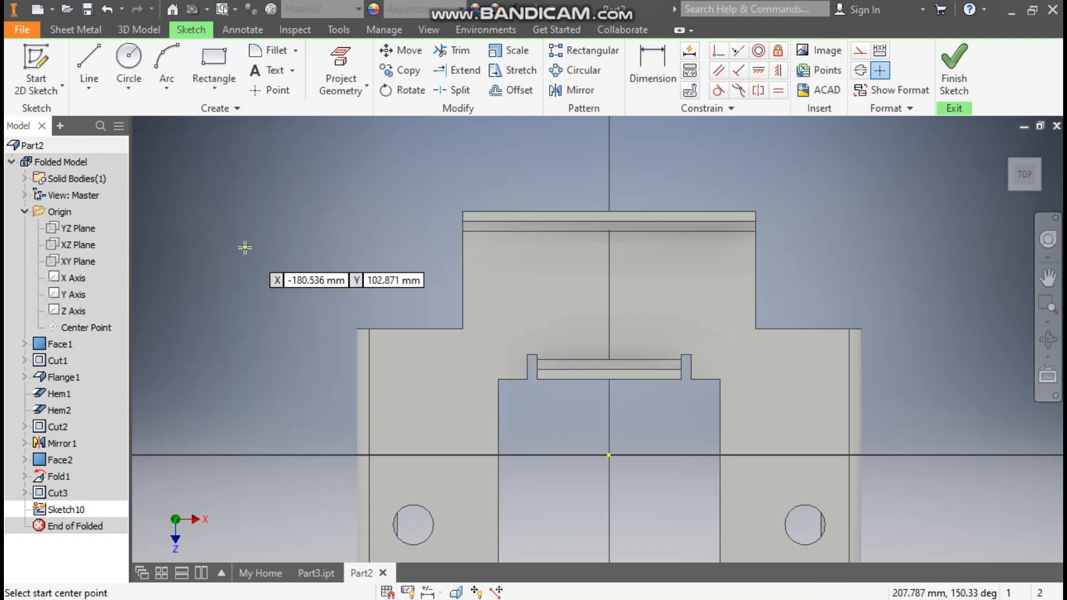
pyautogui.click(526, 256)
pyautogui.click(526, 321)
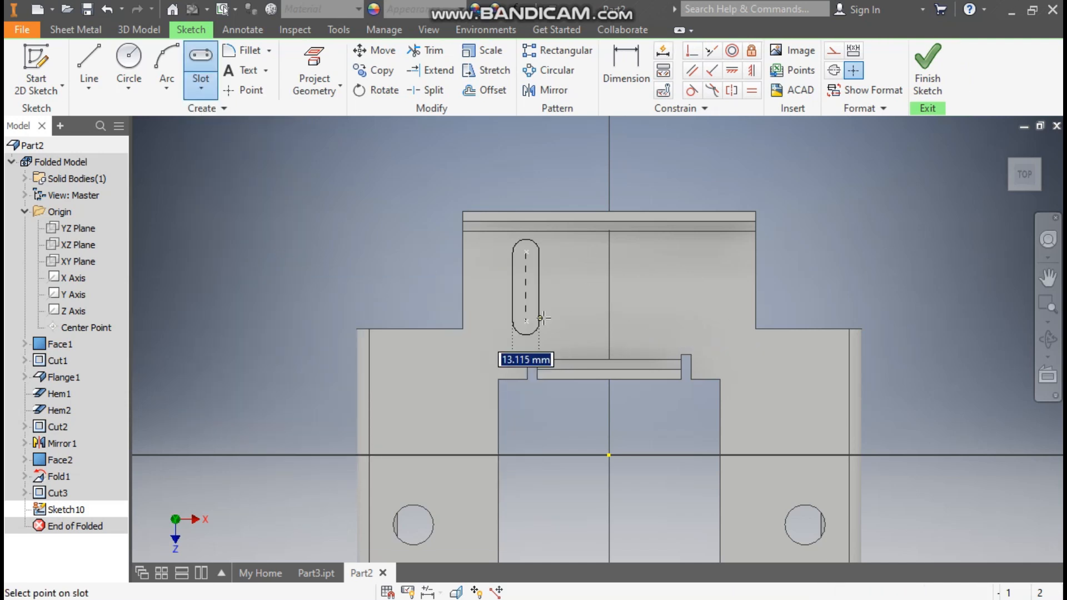
pyautogui.click(542, 311)
# Dimension the slot with 30 mm between its arc centers and a 10 mm end radius.
pyautogui.click(626, 70)
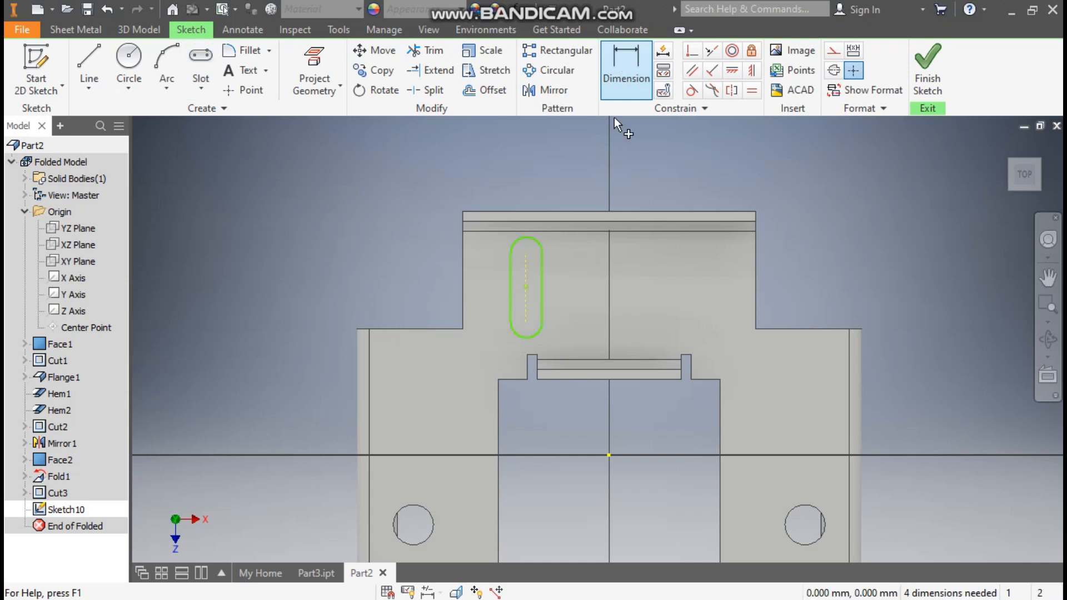
pyautogui.click(528, 268)
pyautogui.click(561, 275)
pyautogui.write('30')
pyautogui.press('Return')
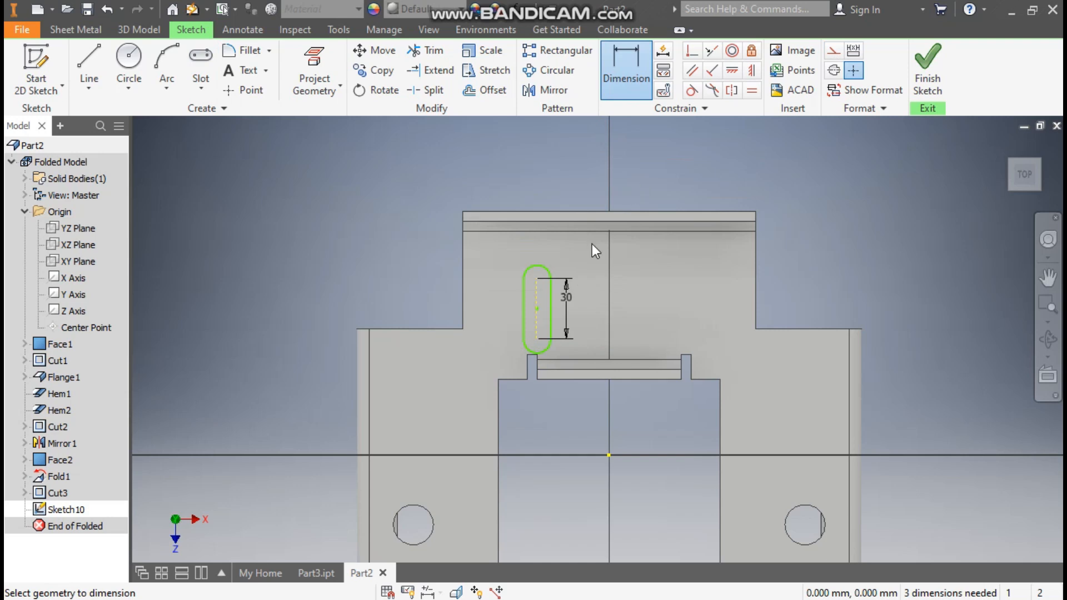
pyautogui.click(543, 268)
pyautogui.click(556, 254)
pyautogui.write('10')
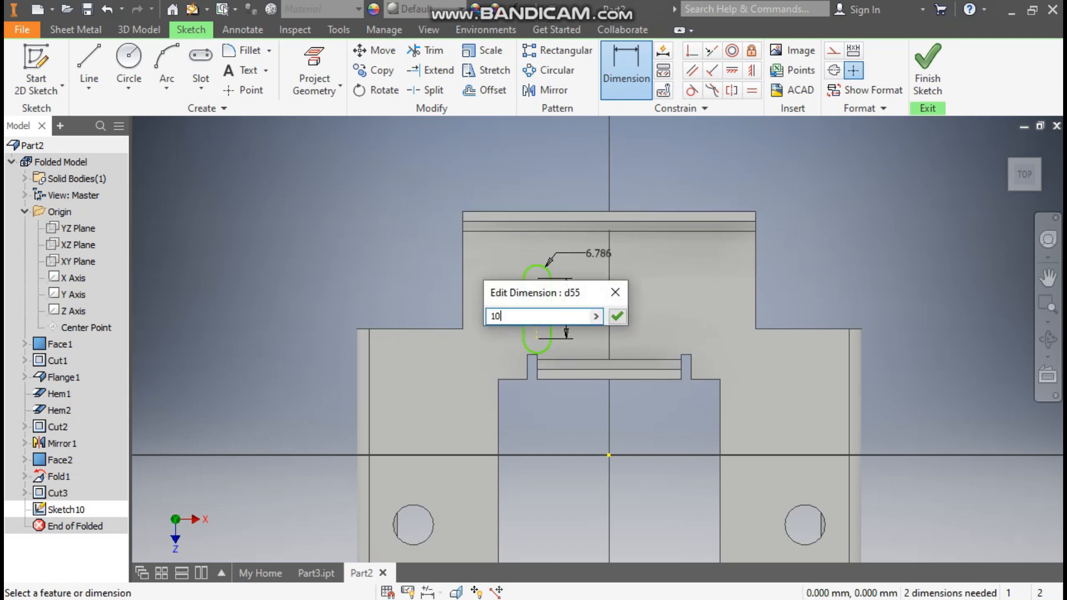
pyautogui.press('Return')
pyautogui.press('Escape')
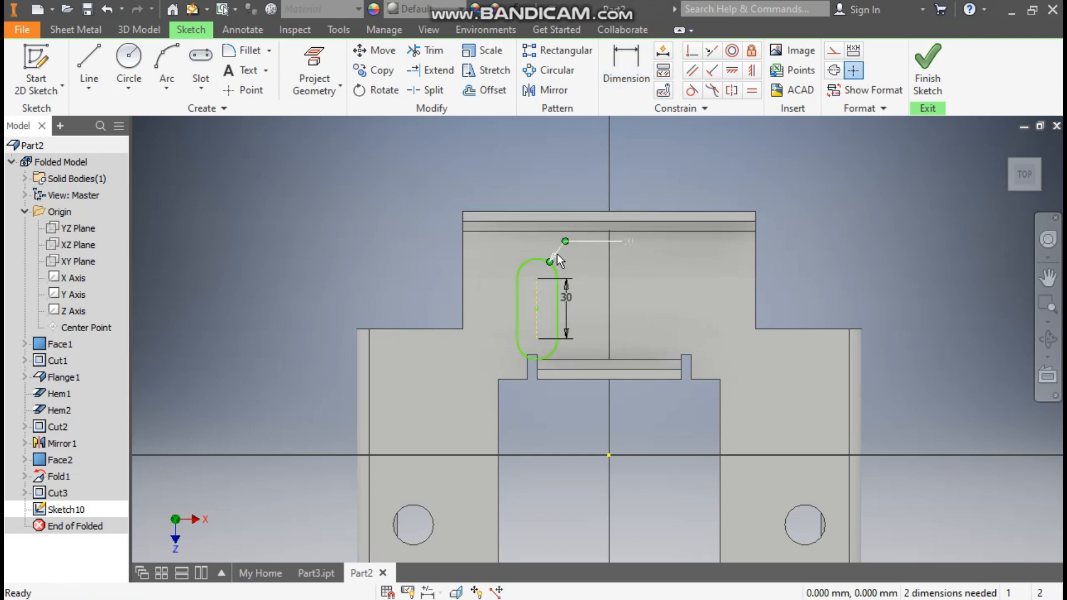
# Move the slot toward the rear extension's upper left and dimension its lower arc center 6 mm from the base plate's left shoulder edge.
pyautogui.moveTo(536, 309); pyautogui.dragTo(515, 259)
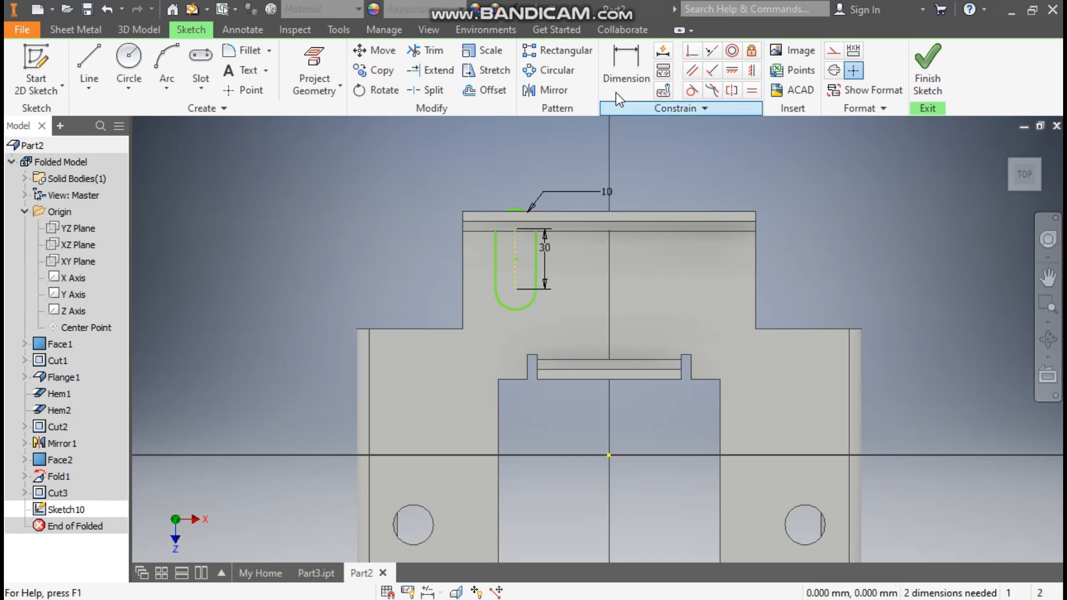
pyautogui.click(617, 61)
pyautogui.click(435, 329)
pyautogui.click(517, 289)
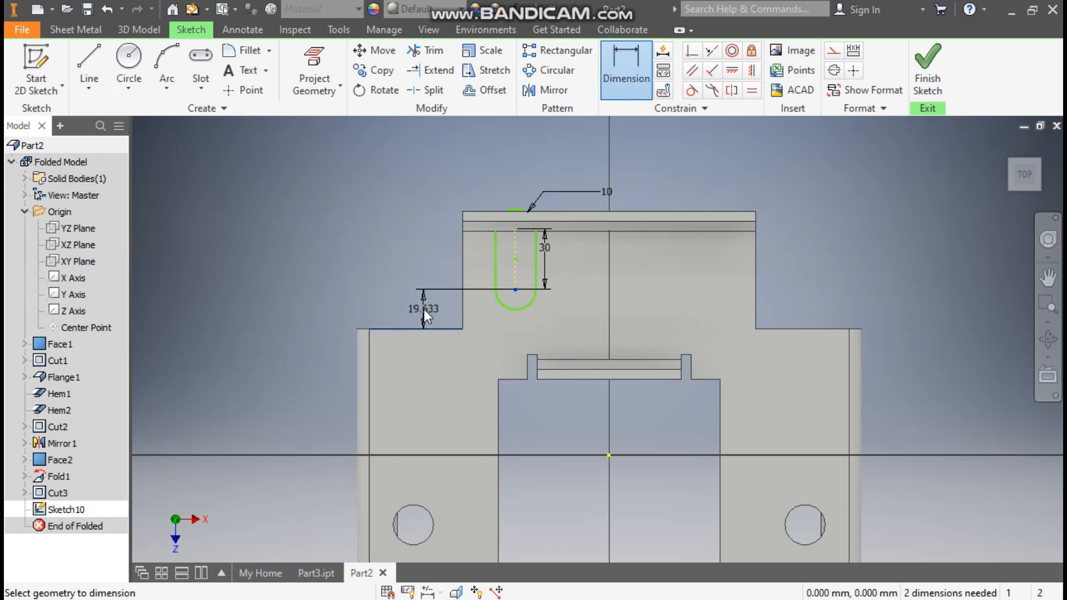
pyautogui.click(424, 309)
pyautogui.write('6')
pyautogui.press('Return')
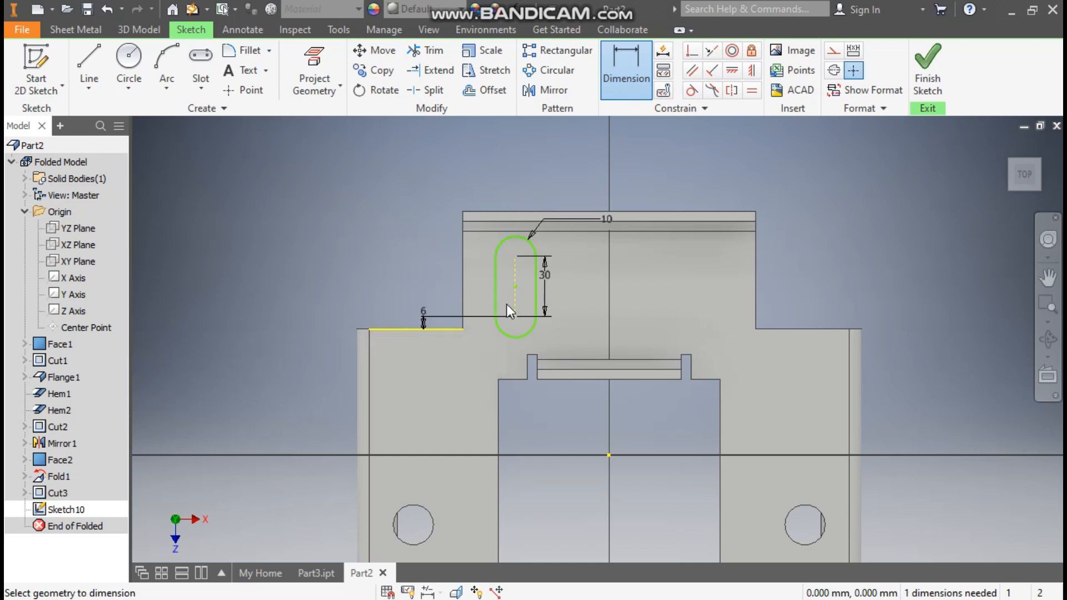
# Dimension the slot's left straight side 25 mm from the rear extension's left edge.
pyautogui.click(463, 279)
pyautogui.click(496, 293)
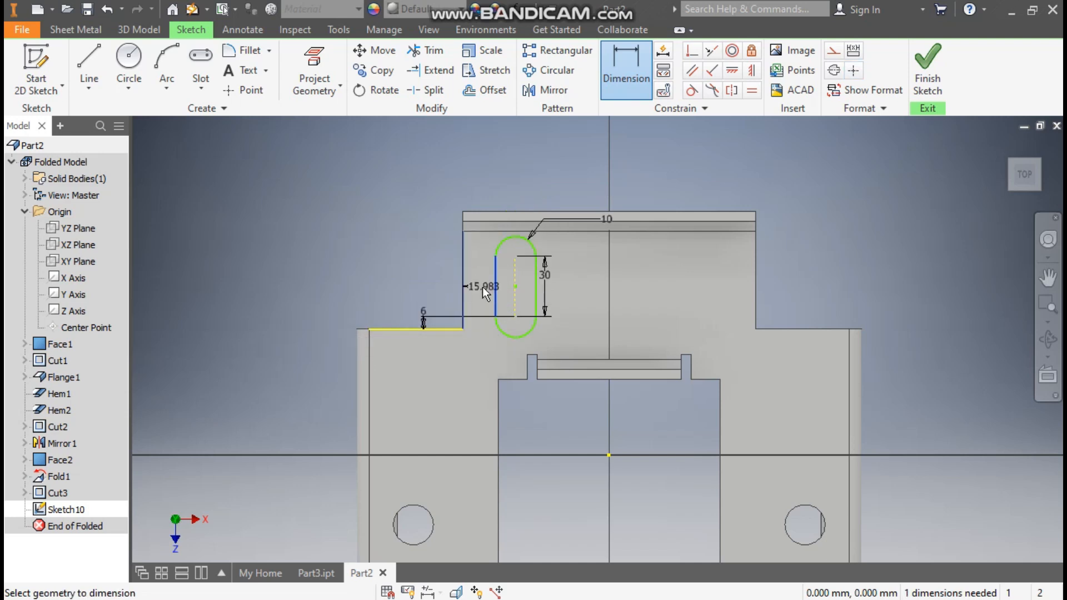
pyautogui.click(483, 286)
pyautogui.write('25')
pyautogui.press('Return')
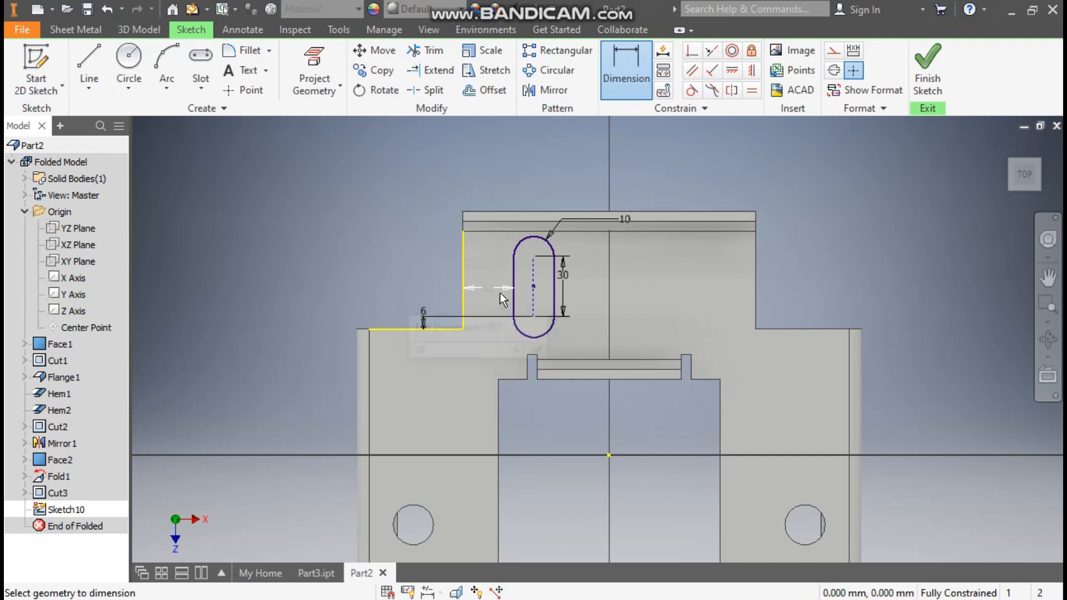
pyautogui.press('Escape')
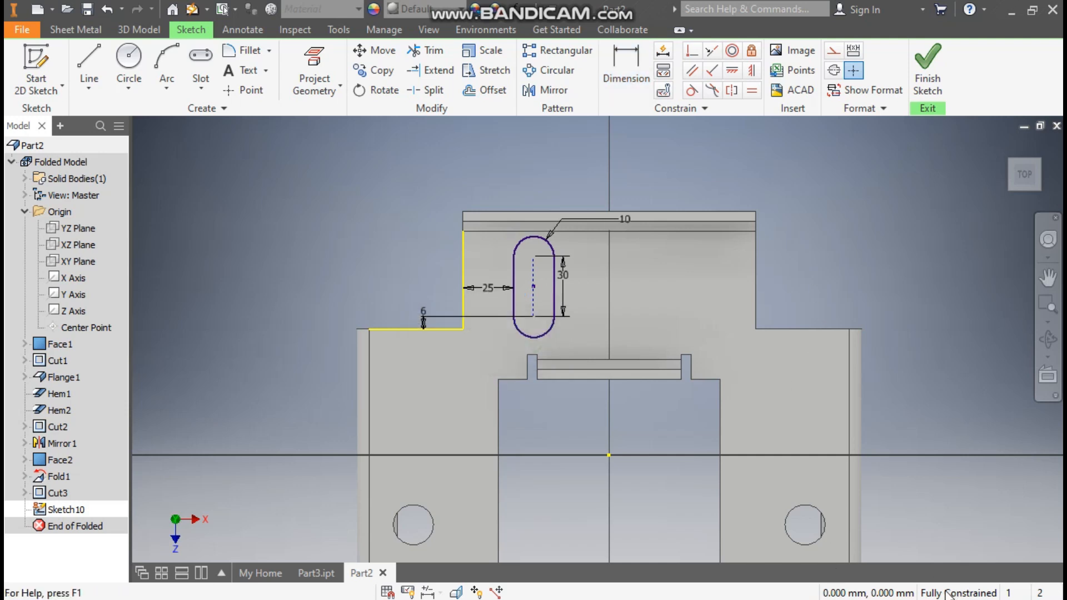
# Draw a vertical line about 105 mm long from the origin up through the rear extension and make it construction geometry.
pyautogui.click(89, 64)
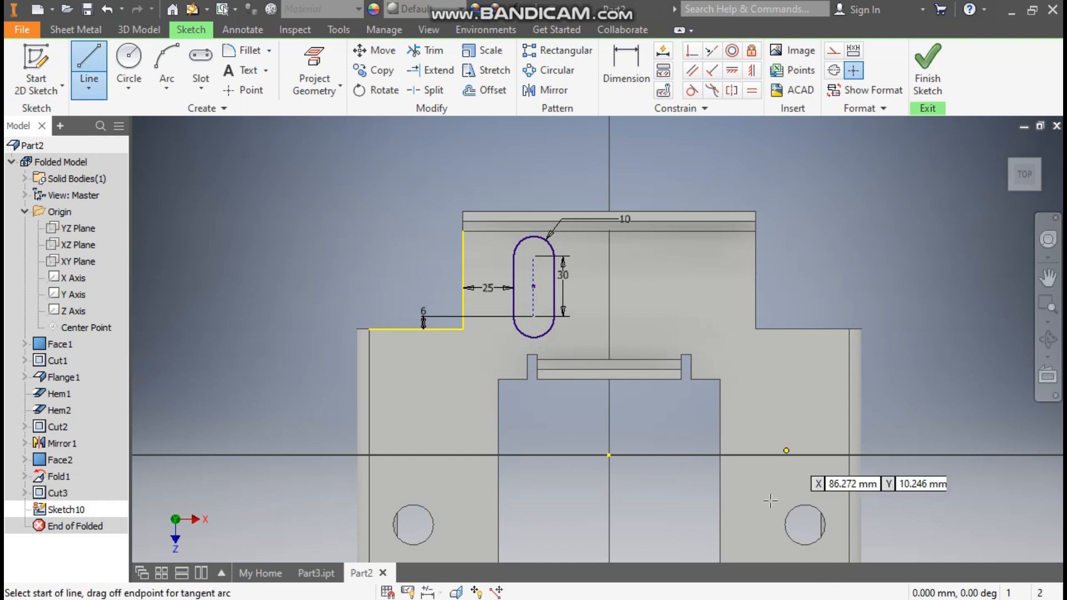
pyautogui.click(609, 455)
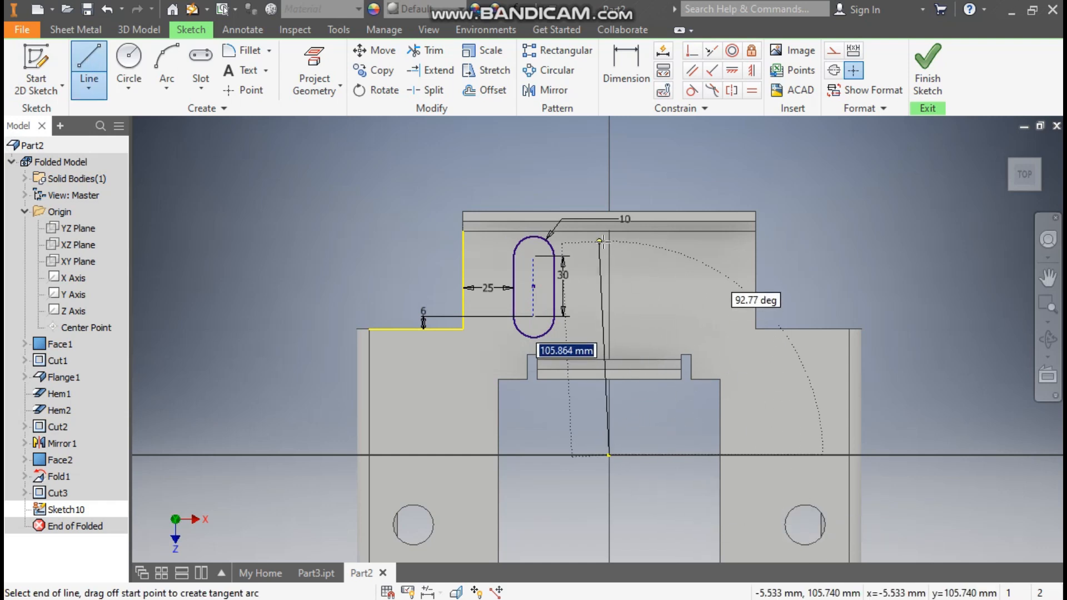
pyautogui.click(609, 243)
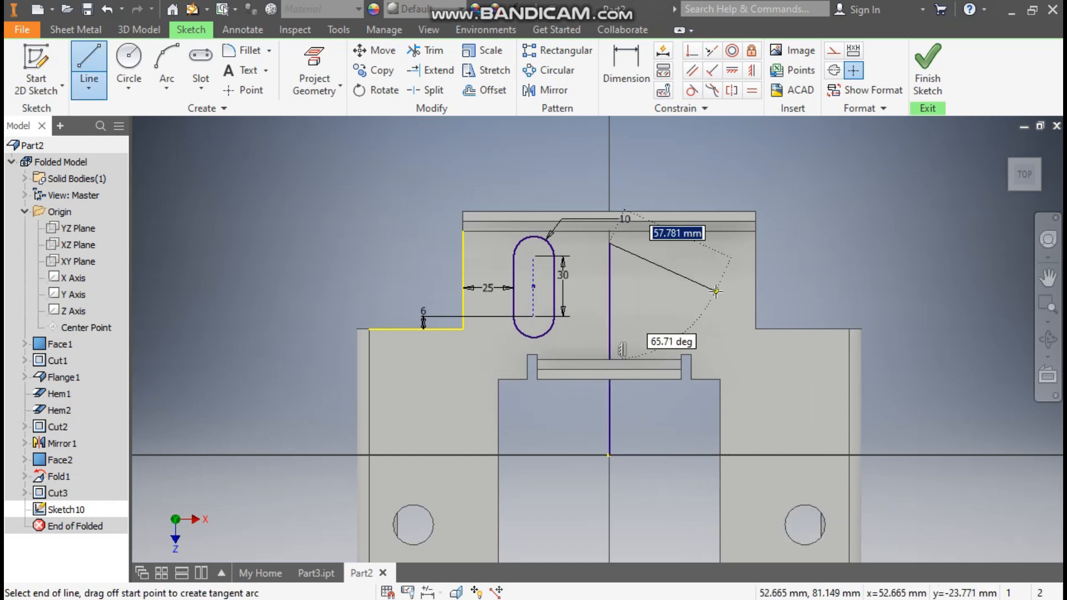
pyautogui.press('Escape')
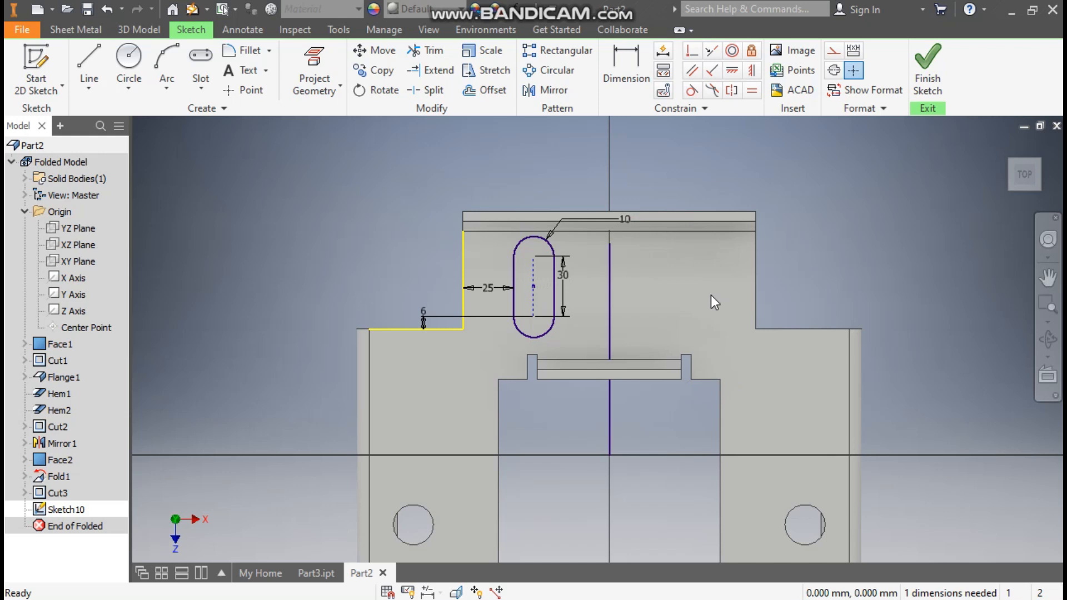
pyautogui.click(614, 286)
pyautogui.click(832, 50)
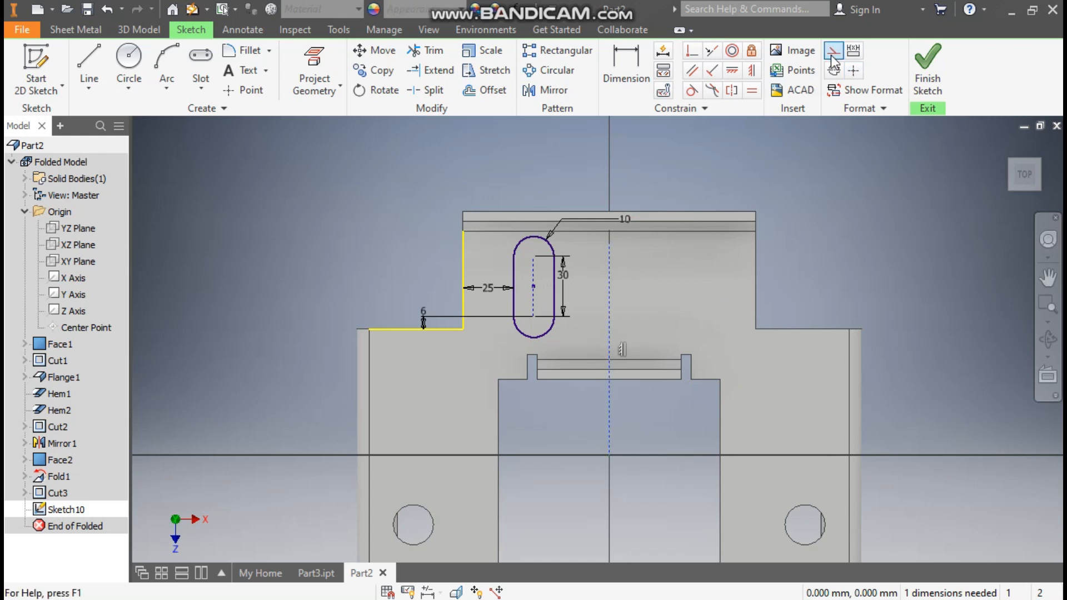
# Mirror the slot about the vertical construction line and finish the sketch.
pyautogui.click(545, 90)
pyautogui.moveTo(574, 228); pyautogui.dragTo(493, 350)
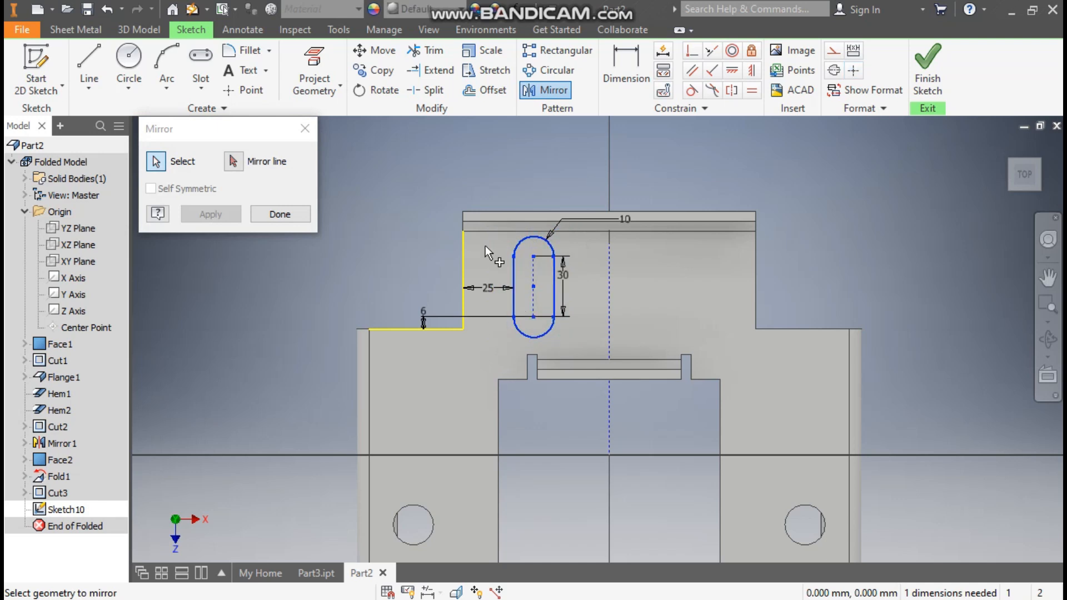
pyautogui.click(241, 168)
pyautogui.click(609, 265)
pyautogui.click(211, 214)
pyautogui.click(272, 210)
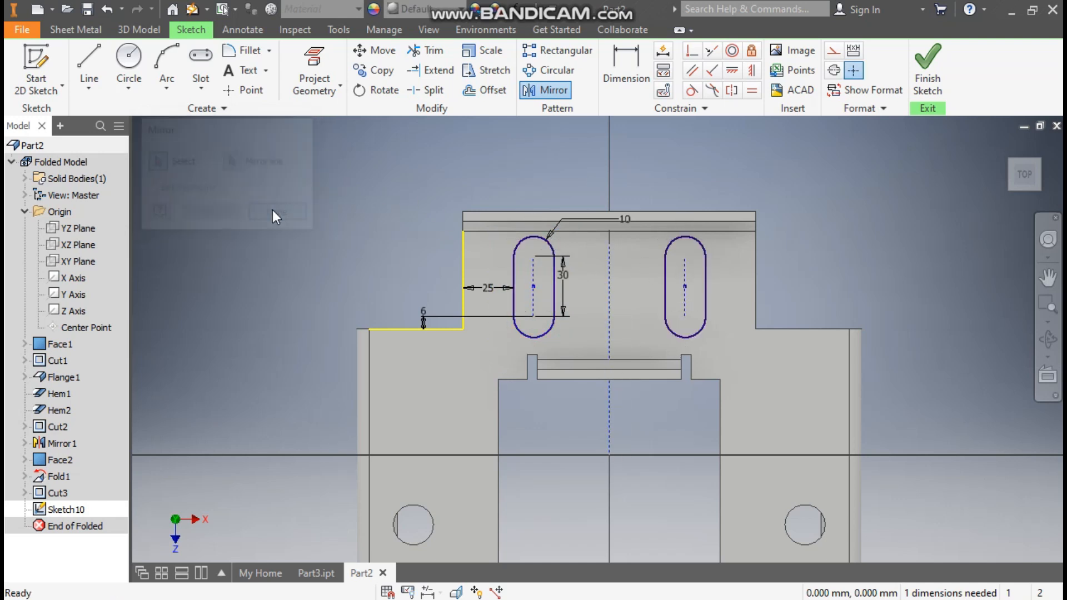
pyautogui.click(928, 67)
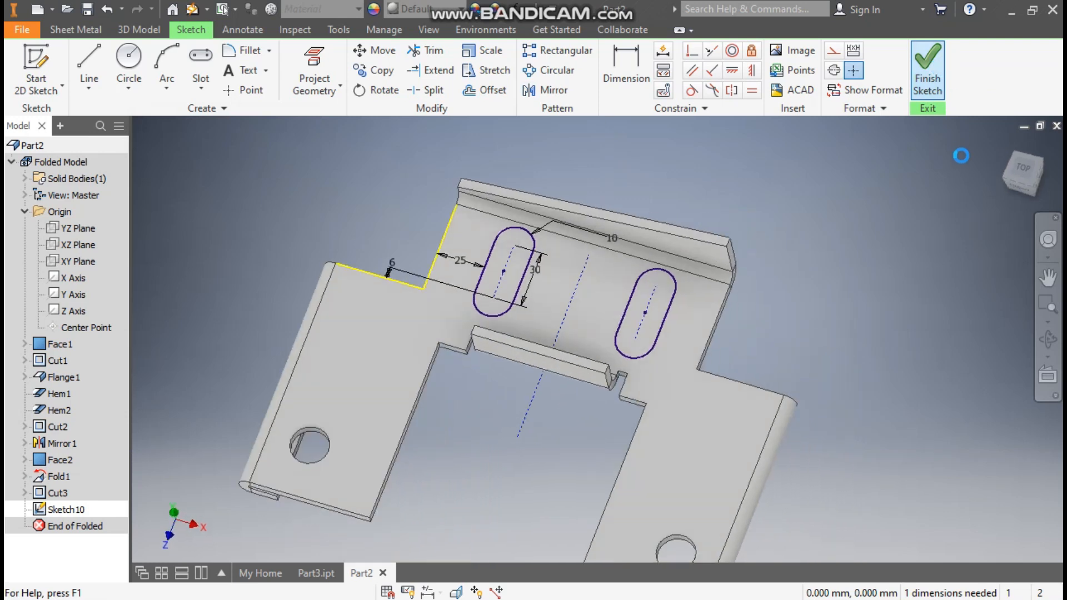
# Cut both slot profiles through the rear extension by the sheet thickness.
pyautogui.click(335, 65)
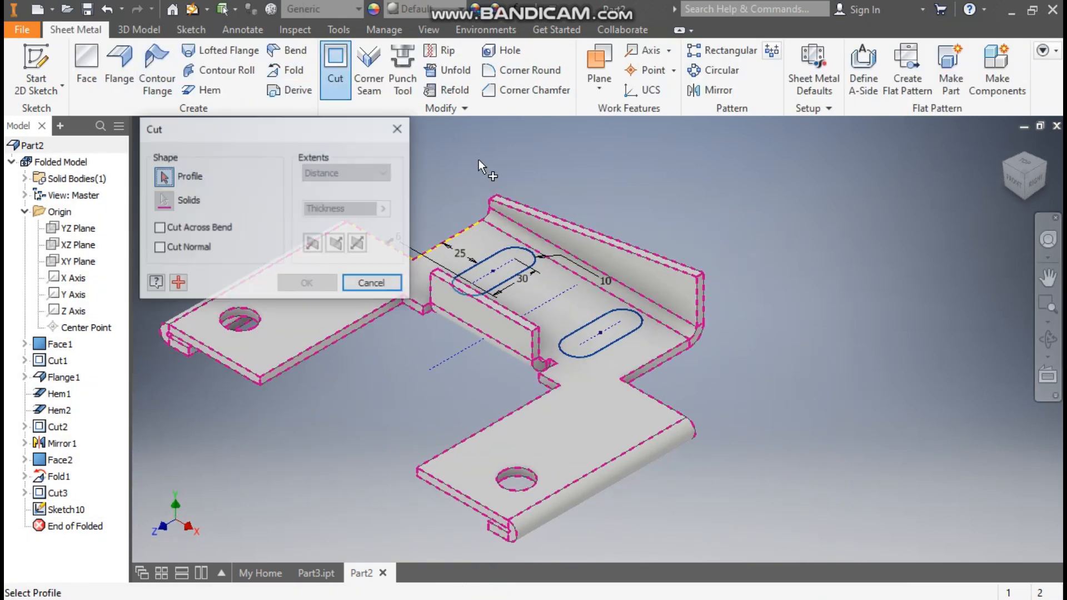
pyautogui.click(490, 266)
pyautogui.click(628, 319)
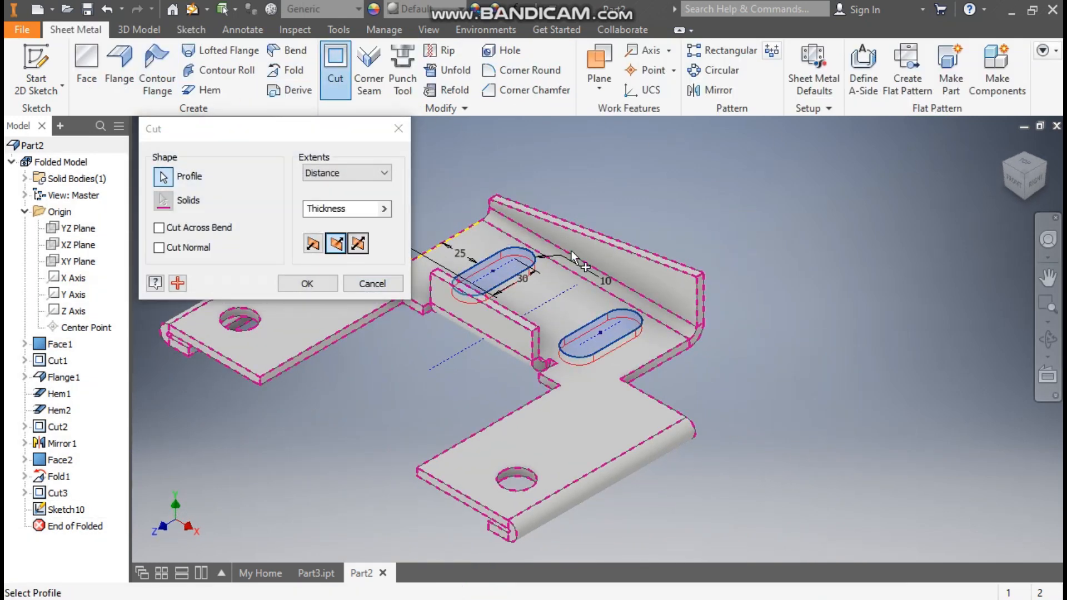
pyautogui.click(316, 286)
# Compare the part with the reference Part3.ipt and apply the Blue - Wall Paint - Glossy appearance to Part2.
pyautogui.moveTo(730, 229); pyautogui.dragTo(825, 243, button='middle')
pyautogui.scroll(1, 817, 241)
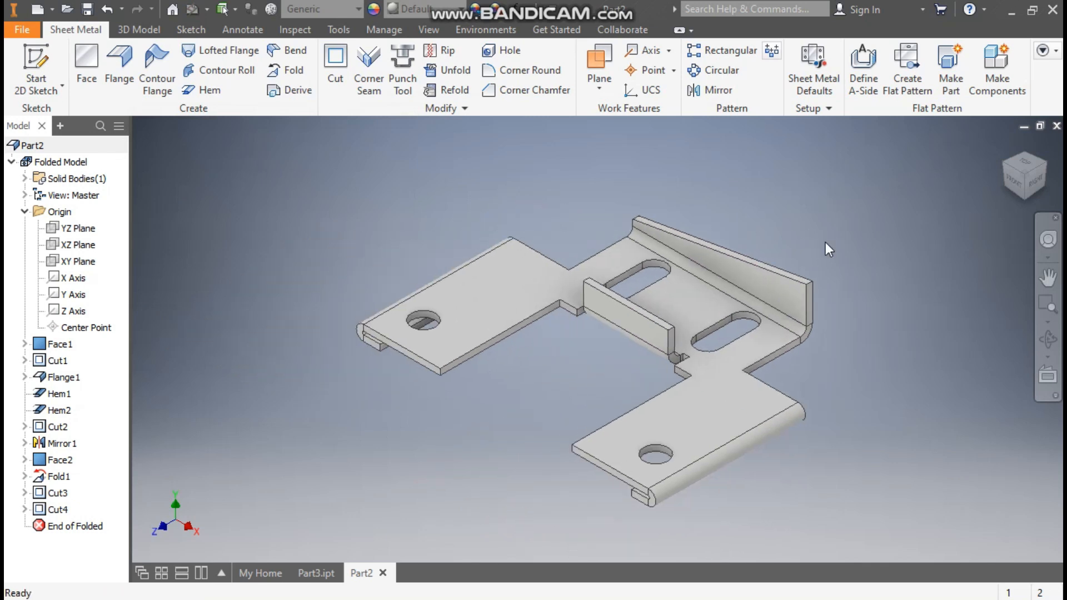
pyautogui.click(324, 572)
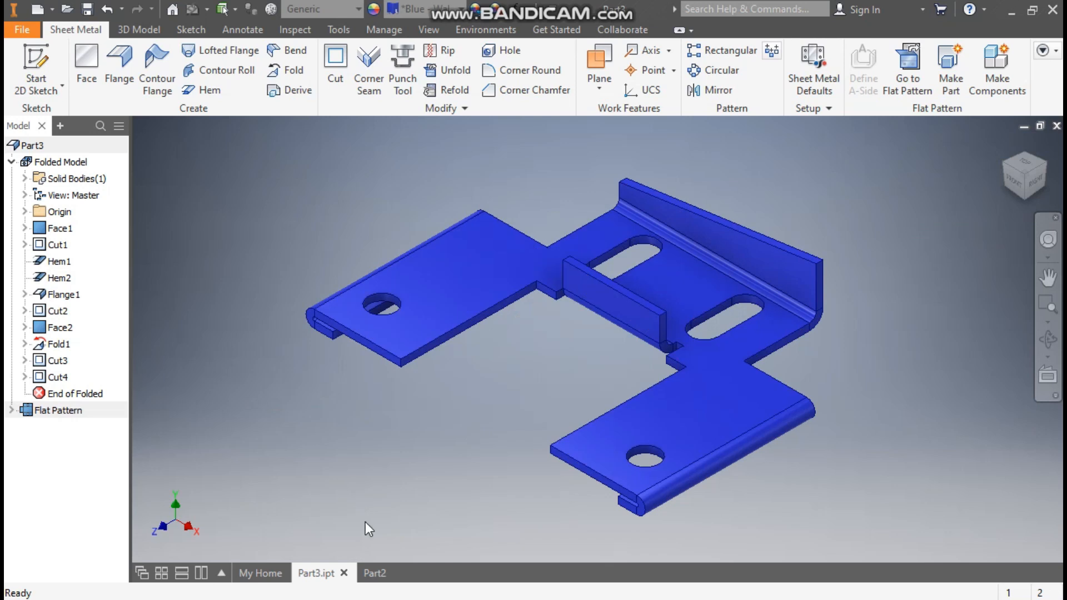
pyautogui.click(375, 574)
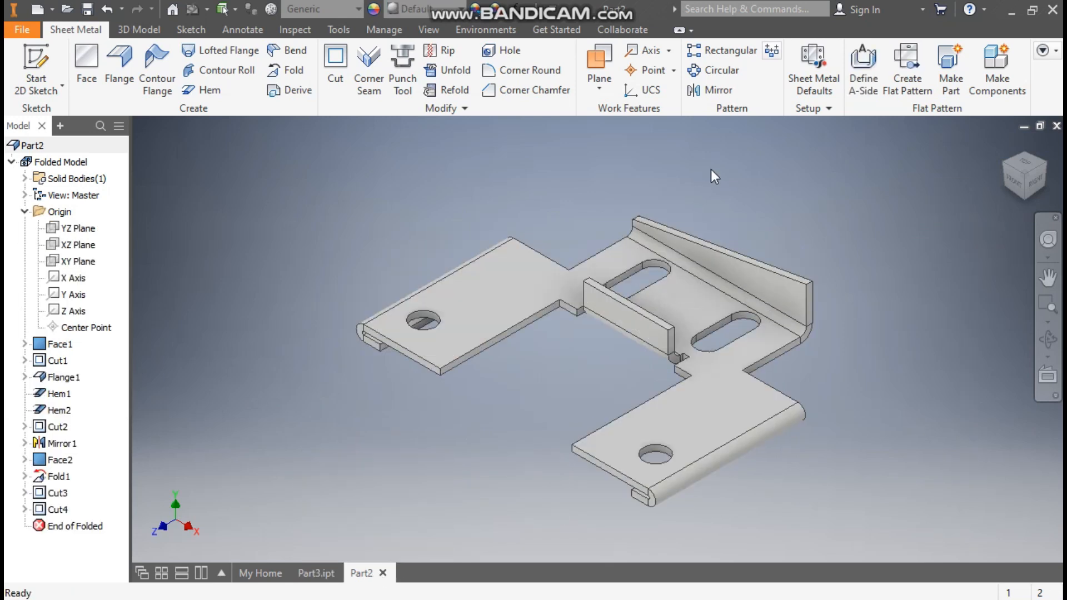
pyautogui.scroll(2, 828, 371)
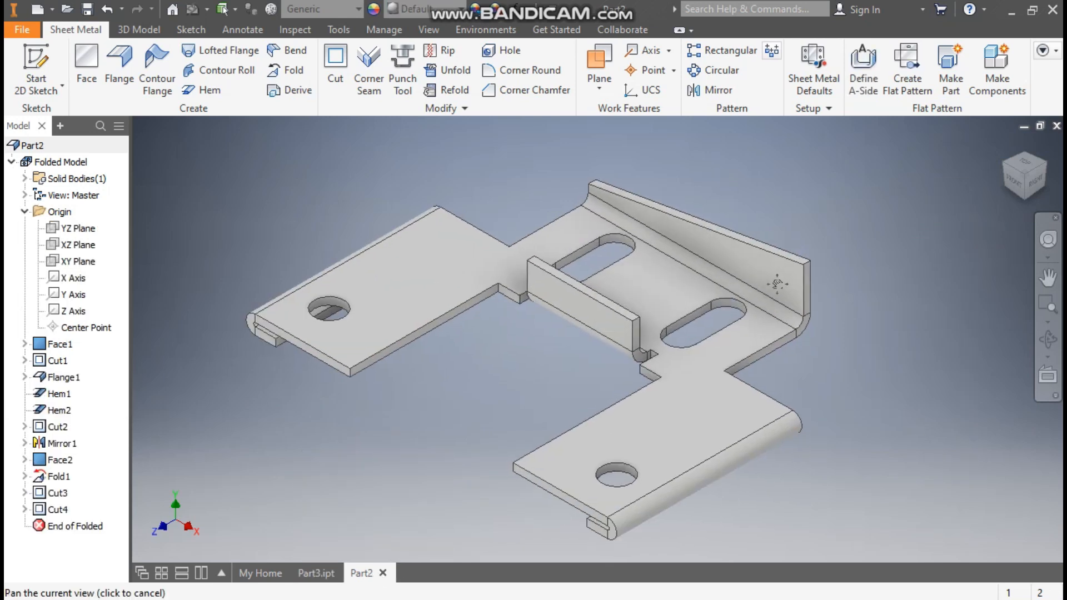
pyautogui.click(419, 9)
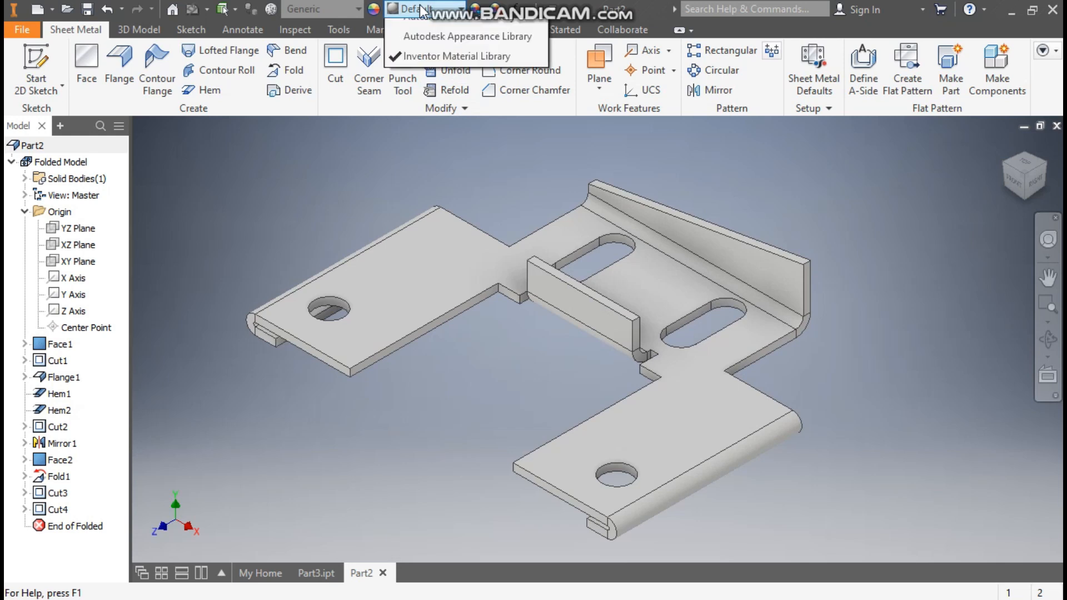
pyautogui.scroll(5, 440, 266)
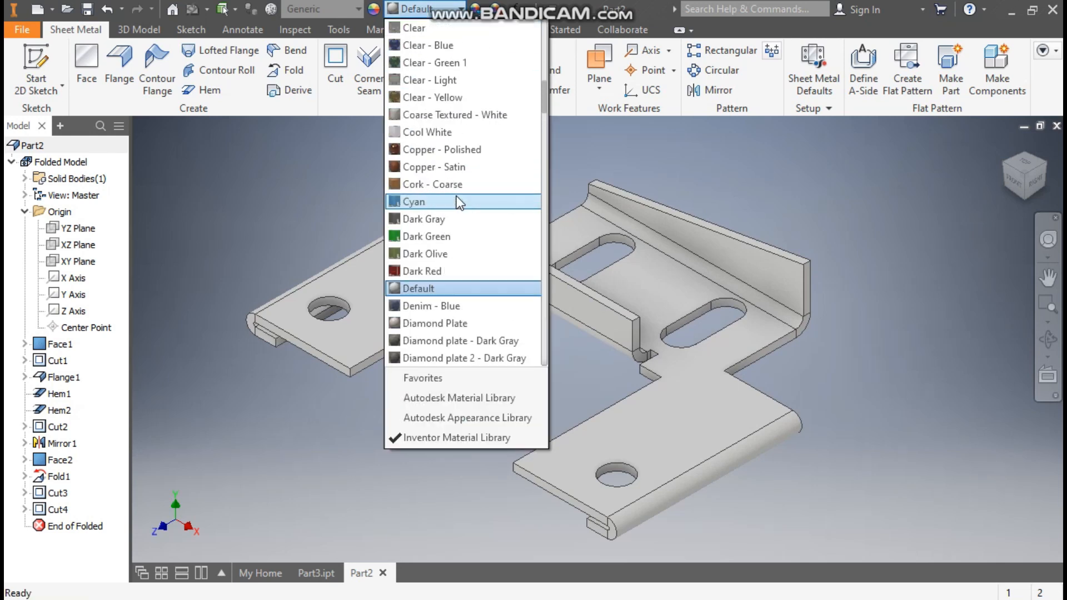
pyautogui.scroll(7, 459, 203)
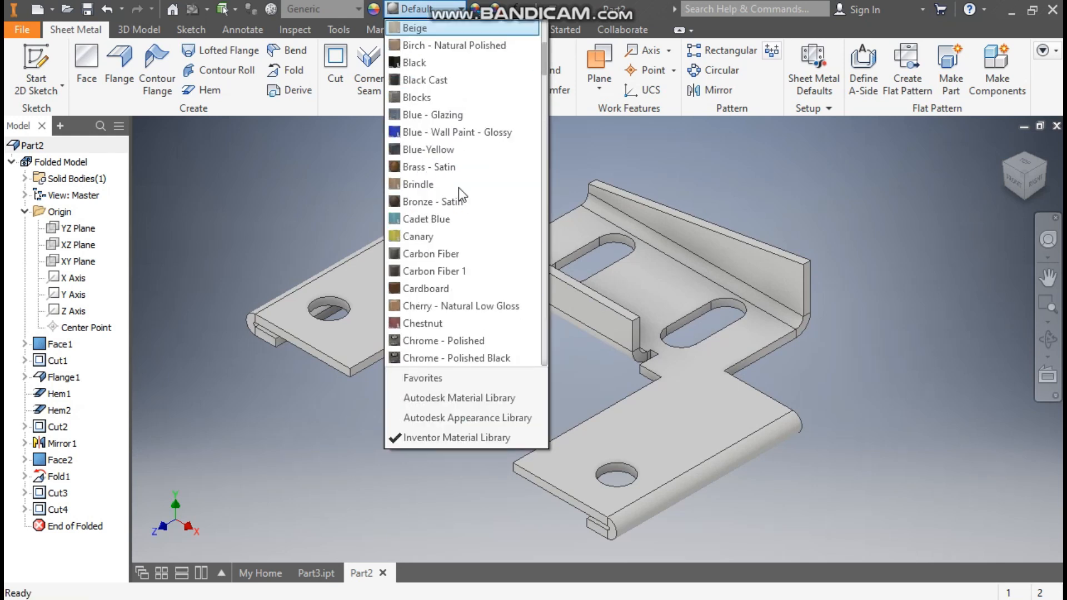
pyautogui.click(491, 136)
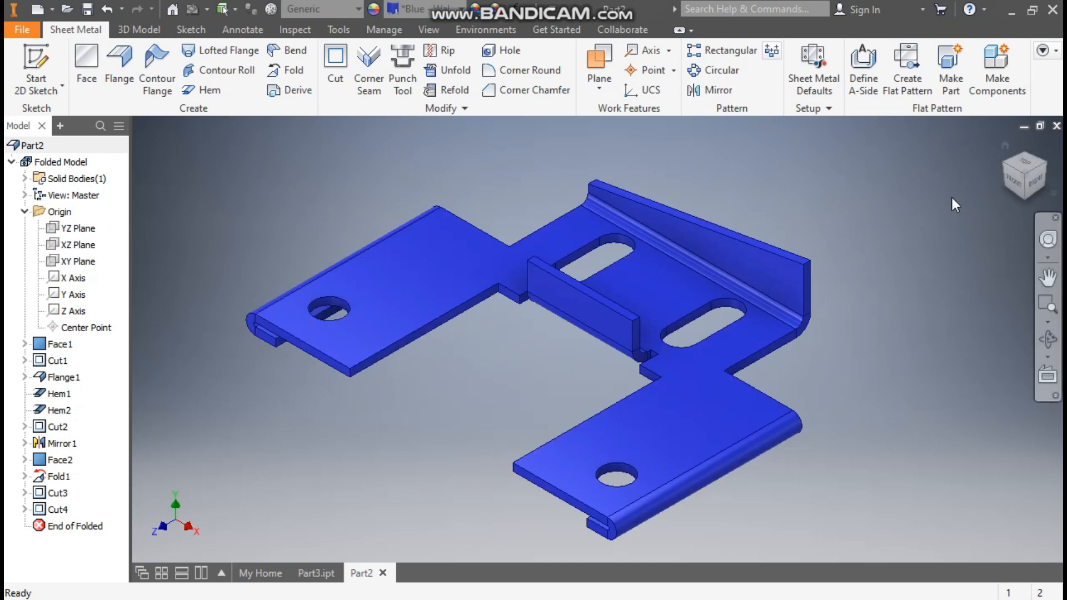
# Create the part's flat pattern and return to the folded model.
pyautogui.click(908, 52)
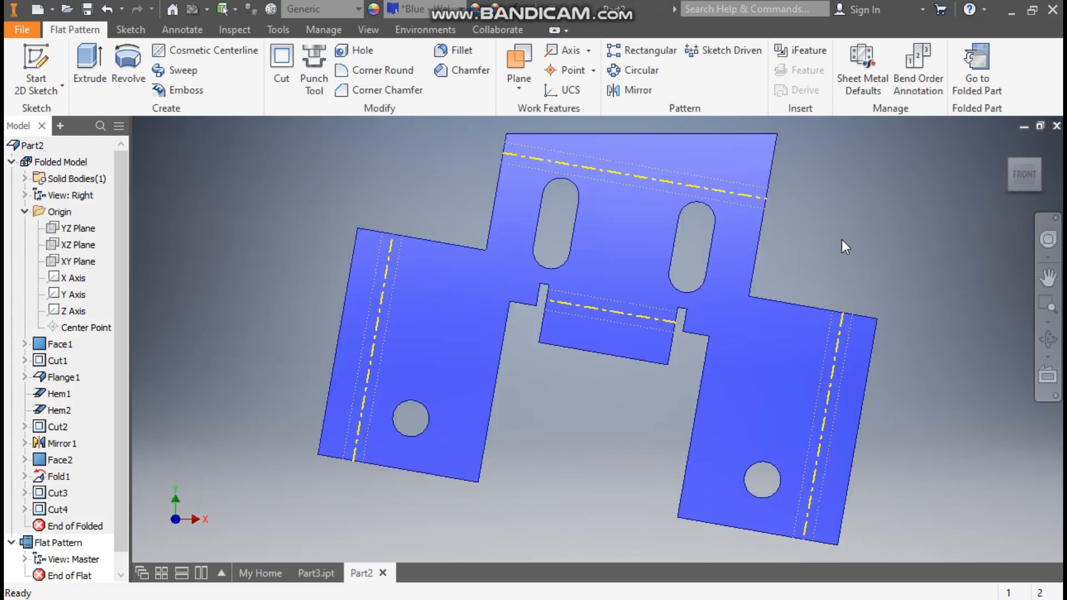
pyautogui.click(979, 73)
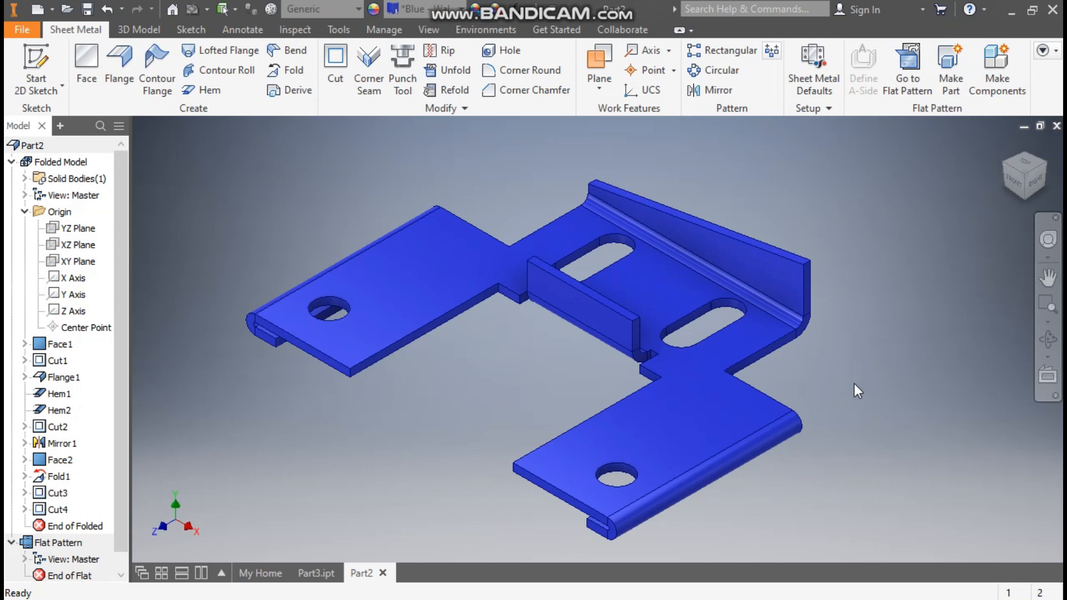
pyautogui.moveTo(854, 383); pyautogui.dragTo(882, 383, button='middle')
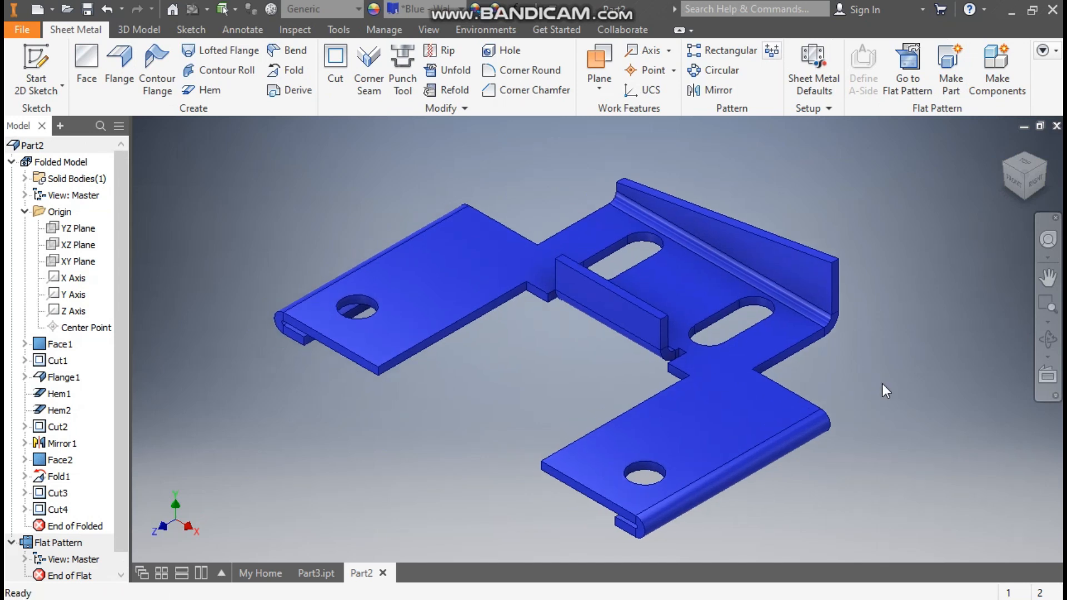